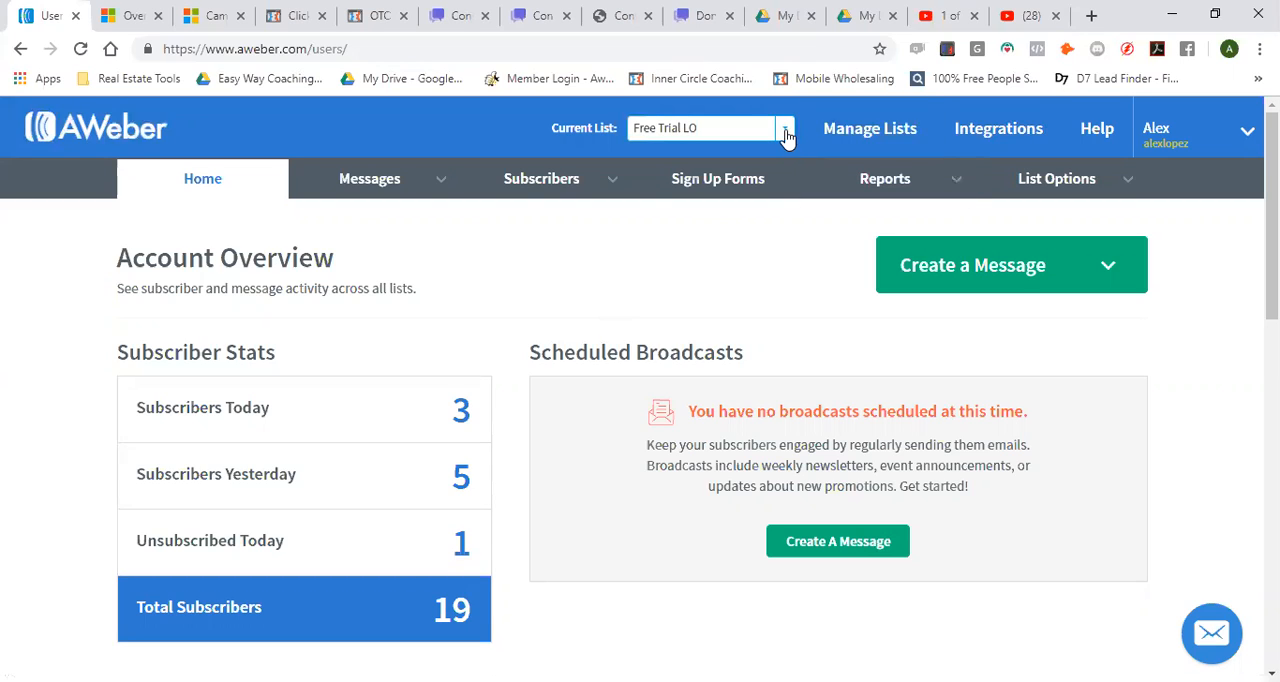
# Start creating a new list from list management and set the company name to "Red Buys Homes"
pyautogui.click(886, 145)
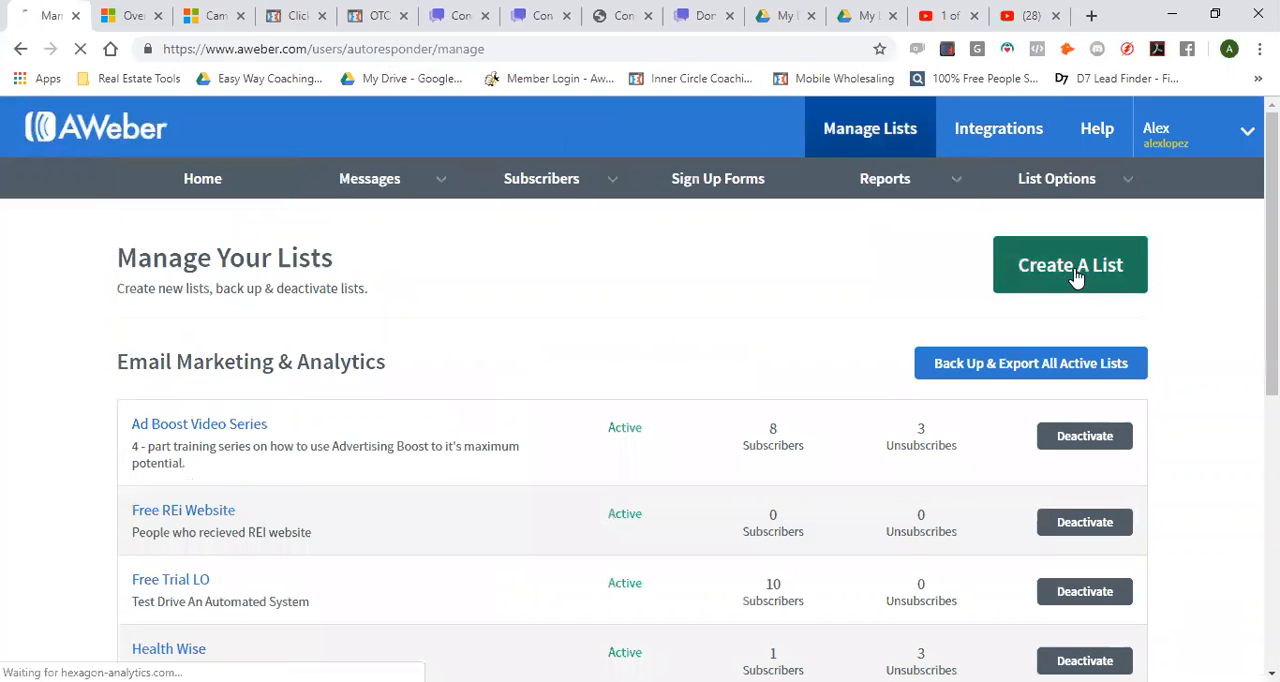
pyautogui.click(1040, 266)
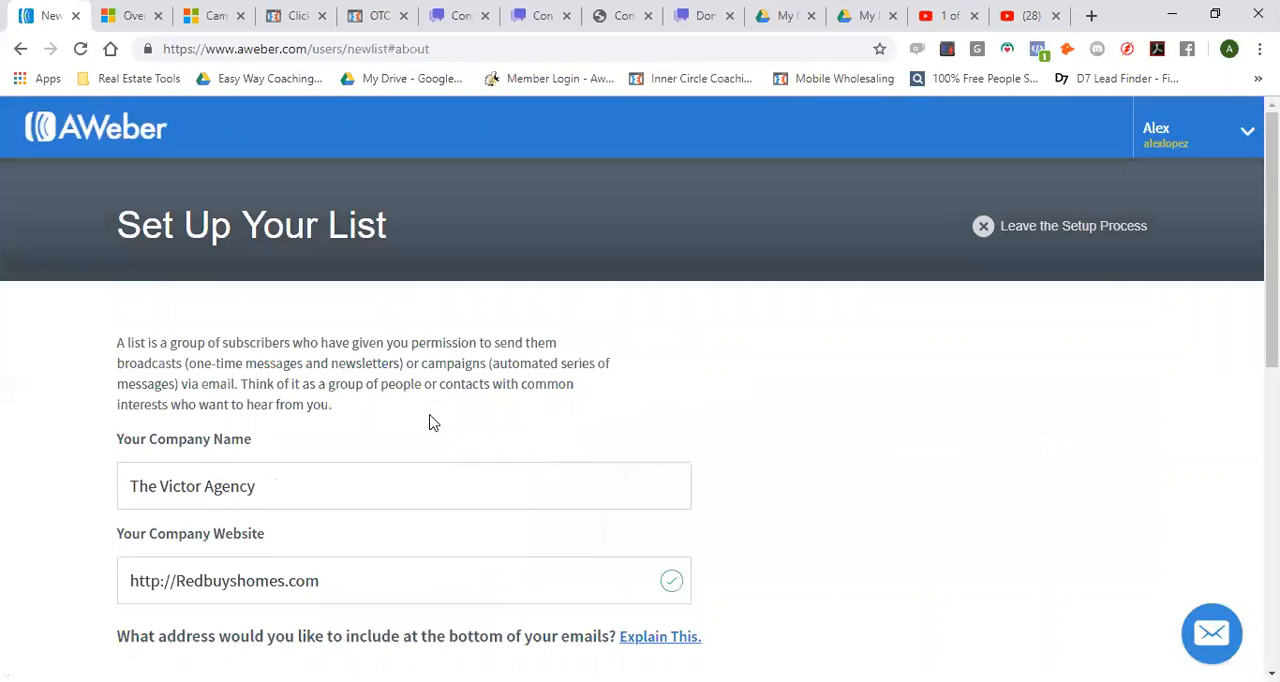
pyautogui.scroll(-1, 330, 390)
pyautogui.moveTo(300, 394); pyautogui.dragTo(51, 403)
pyautogui.write('Red Buys Homes')
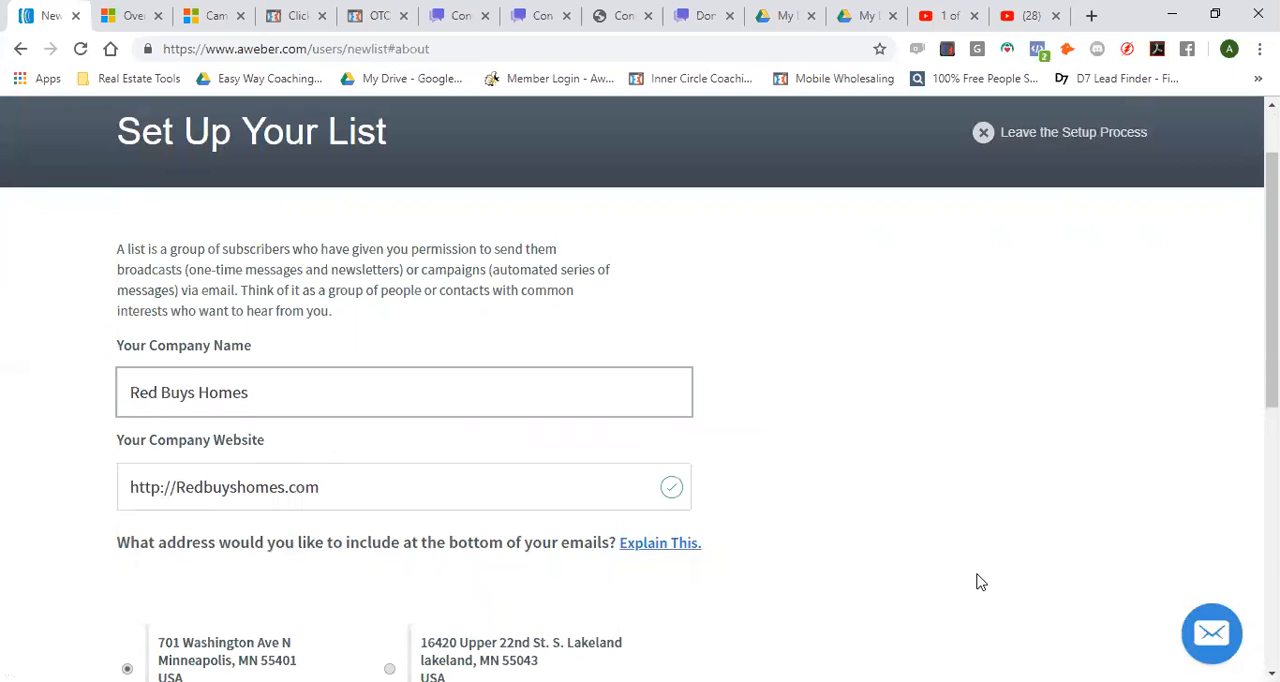
# Review the company website, mailing address and sender details, keep them, and continue to the list description
pyautogui.scroll(-2, 905, 393)
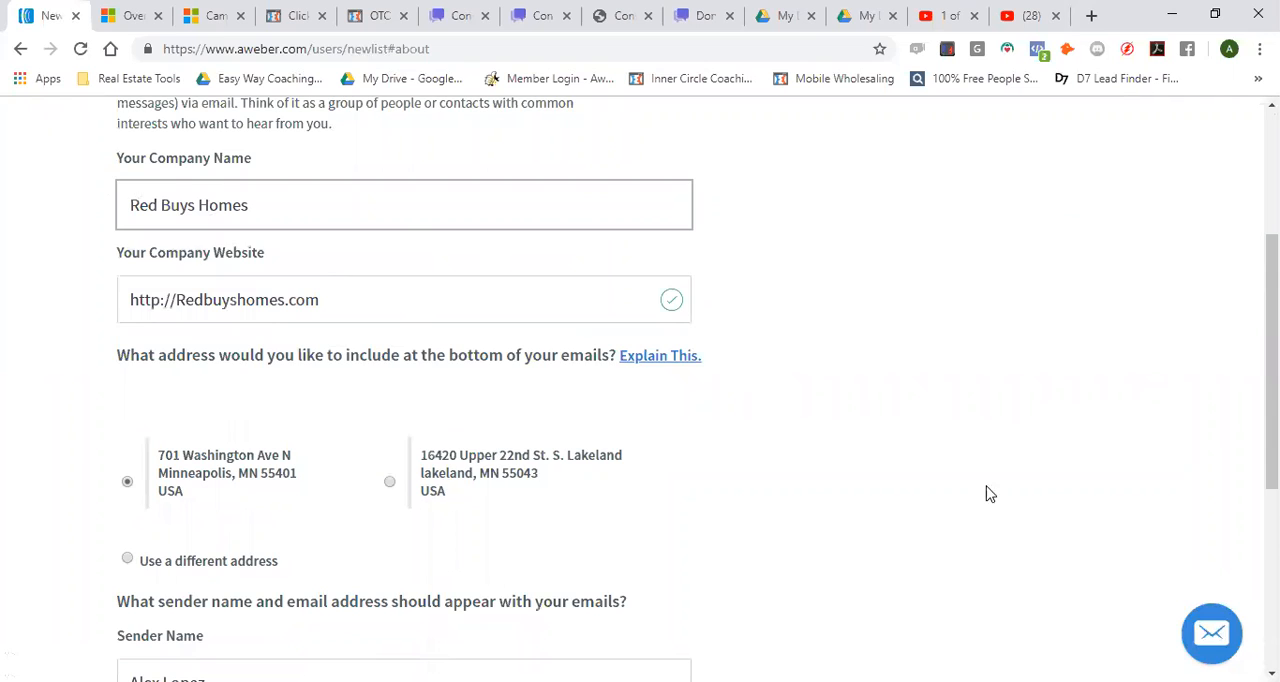
pyautogui.scroll(-2, 890, 375)
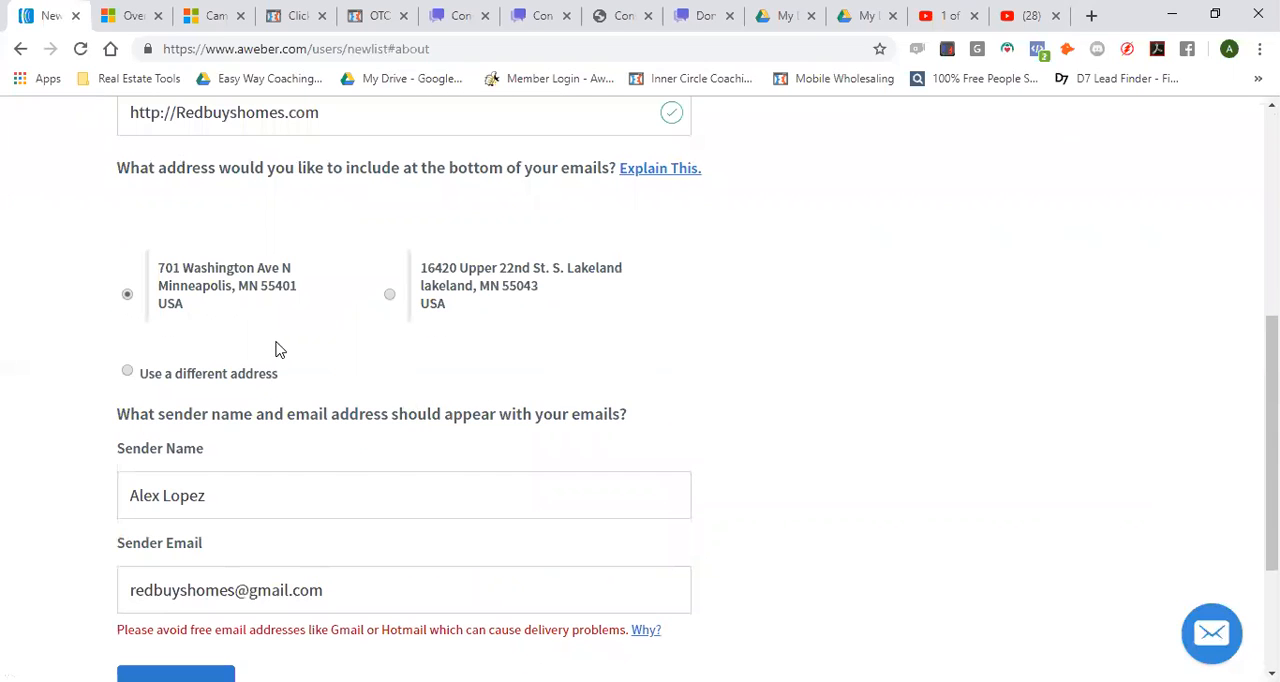
pyautogui.scroll(2, 307, 322)
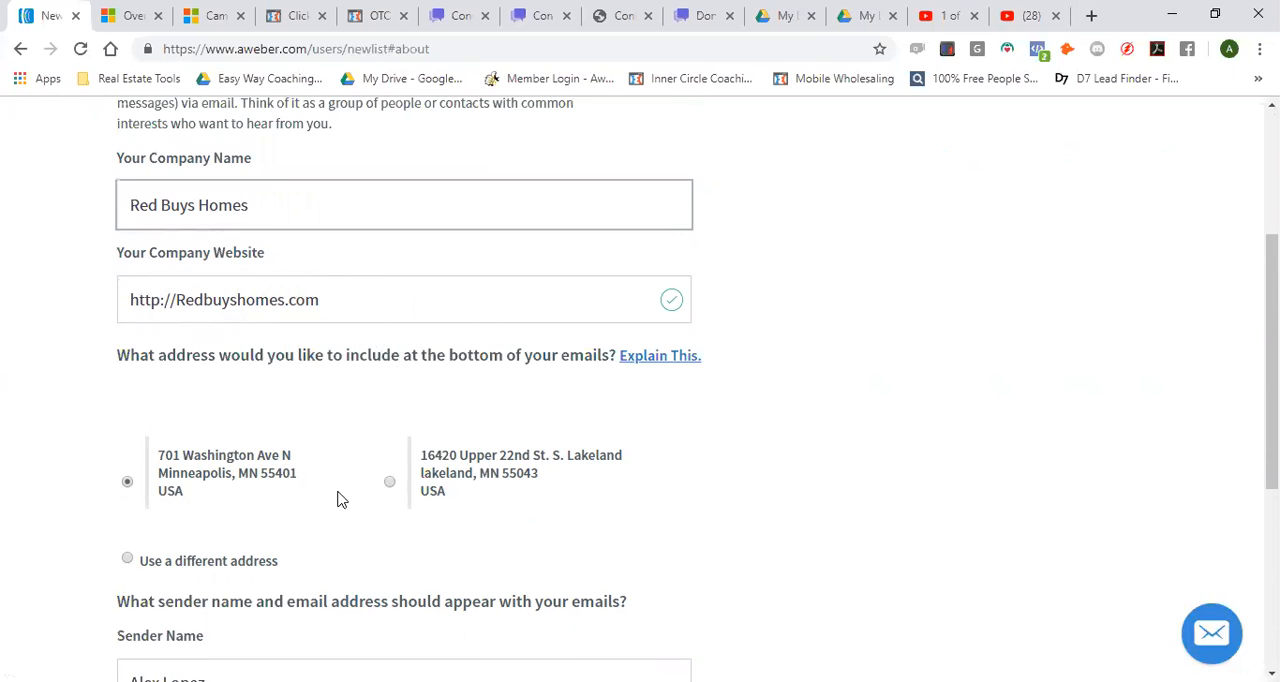
pyautogui.scroll(-1, 423, 450)
pyautogui.scroll(-3, 420, 420)
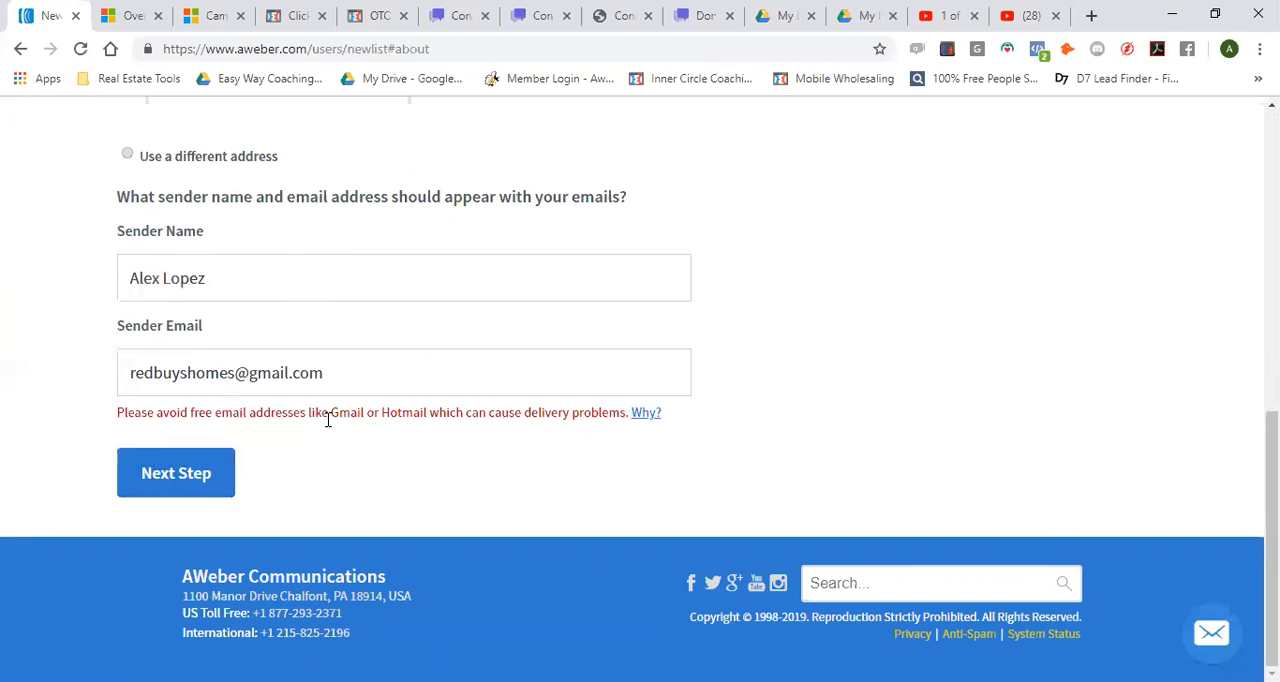
pyautogui.click(176, 477)
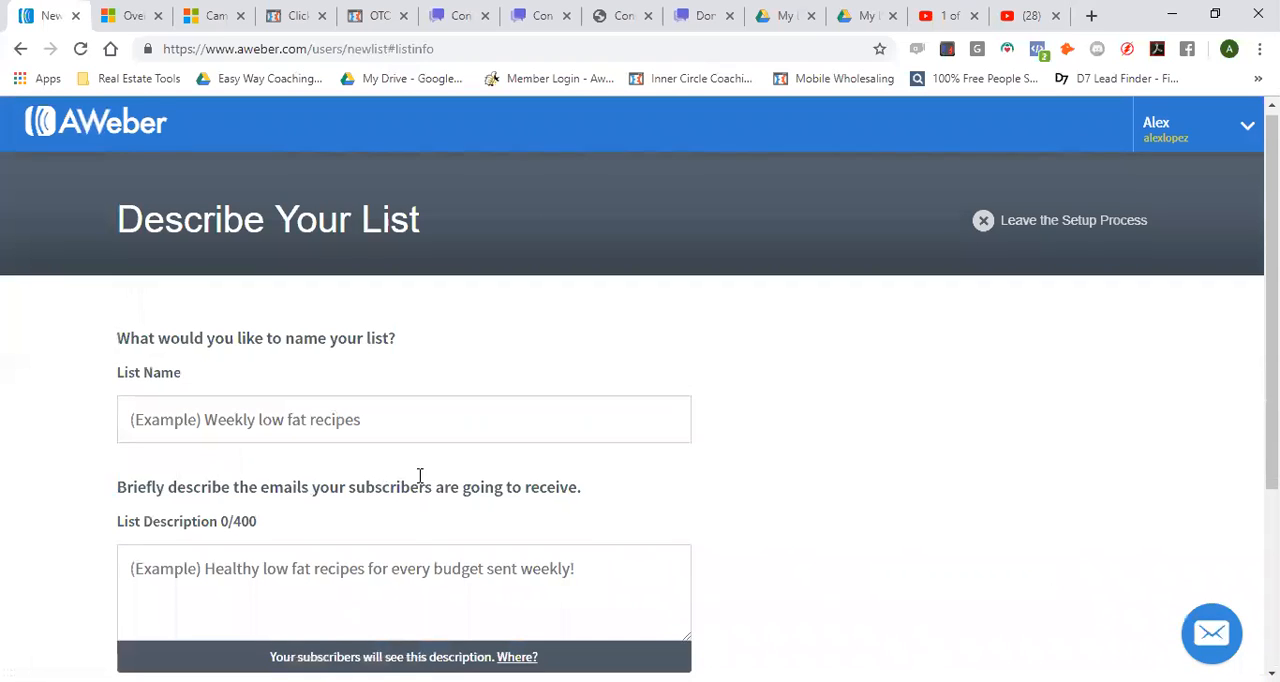
# Name the new list "Cash Buyers MN"
pyautogui.scroll(-1, 430, 480)
pyautogui.click(318, 334)
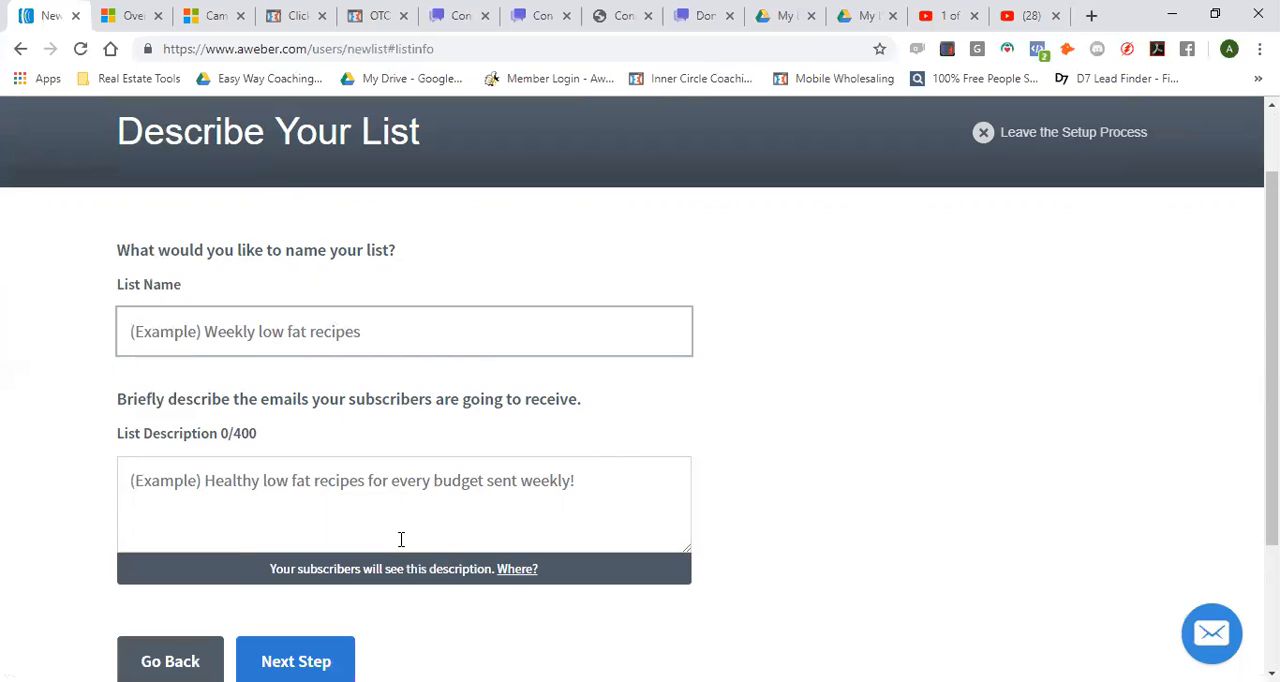
pyautogui.write('Cash Buyers')
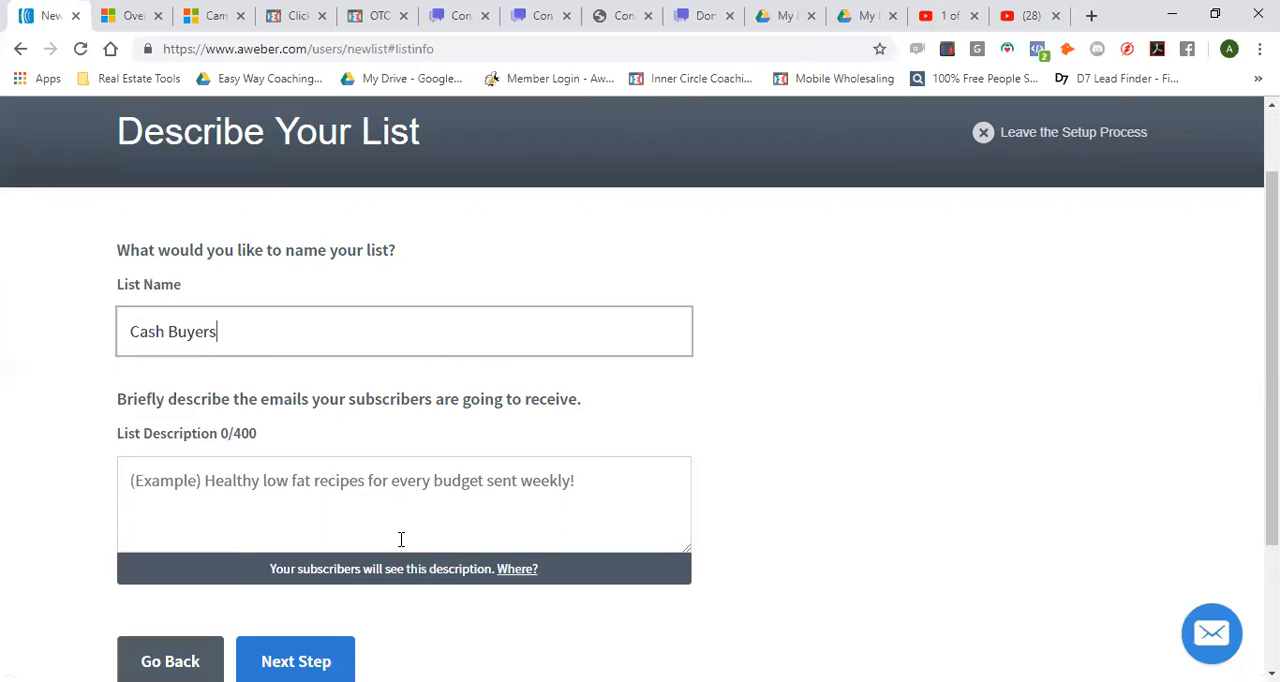
pyautogui.click(316, 494)
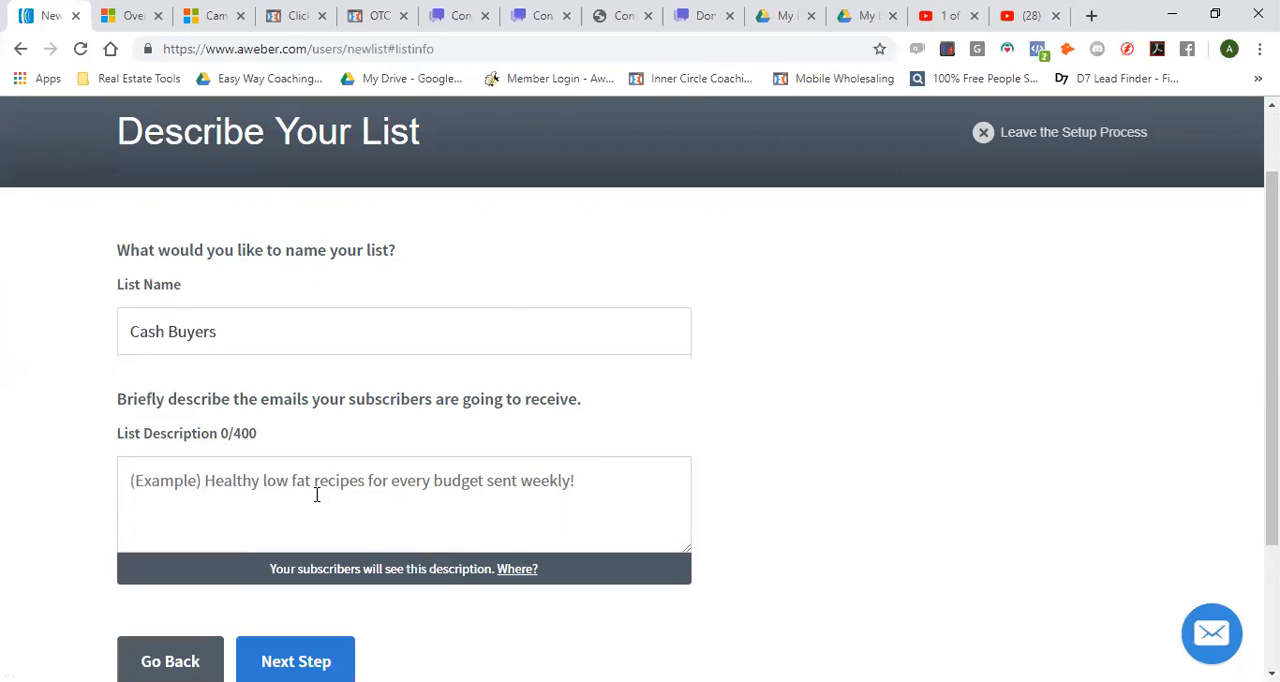
pyautogui.click(352, 324)
pyautogui.write('MN')
# Enter the list description "List of active Cash Buyers in Minnesota" and continue to the confirmation message
pyautogui.click(506, 487)
pyautogui.write('List of active Cash Buyers in Minnesota')
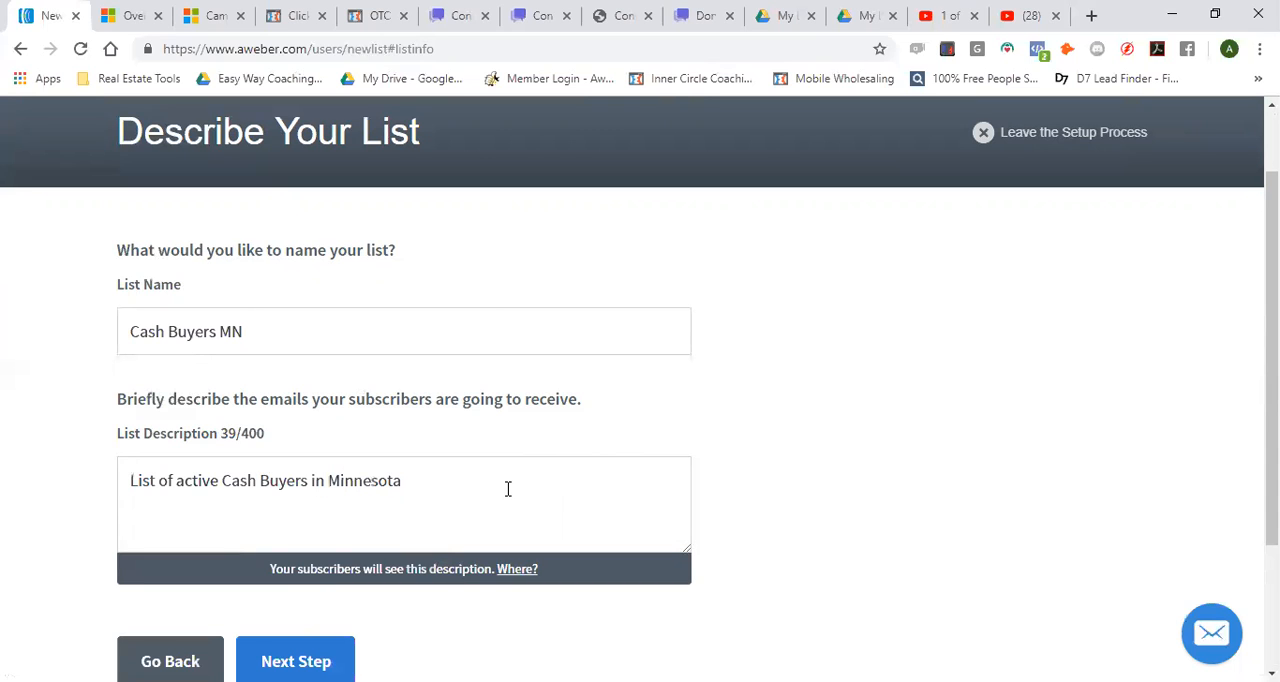
pyautogui.scroll(-2, 508, 488)
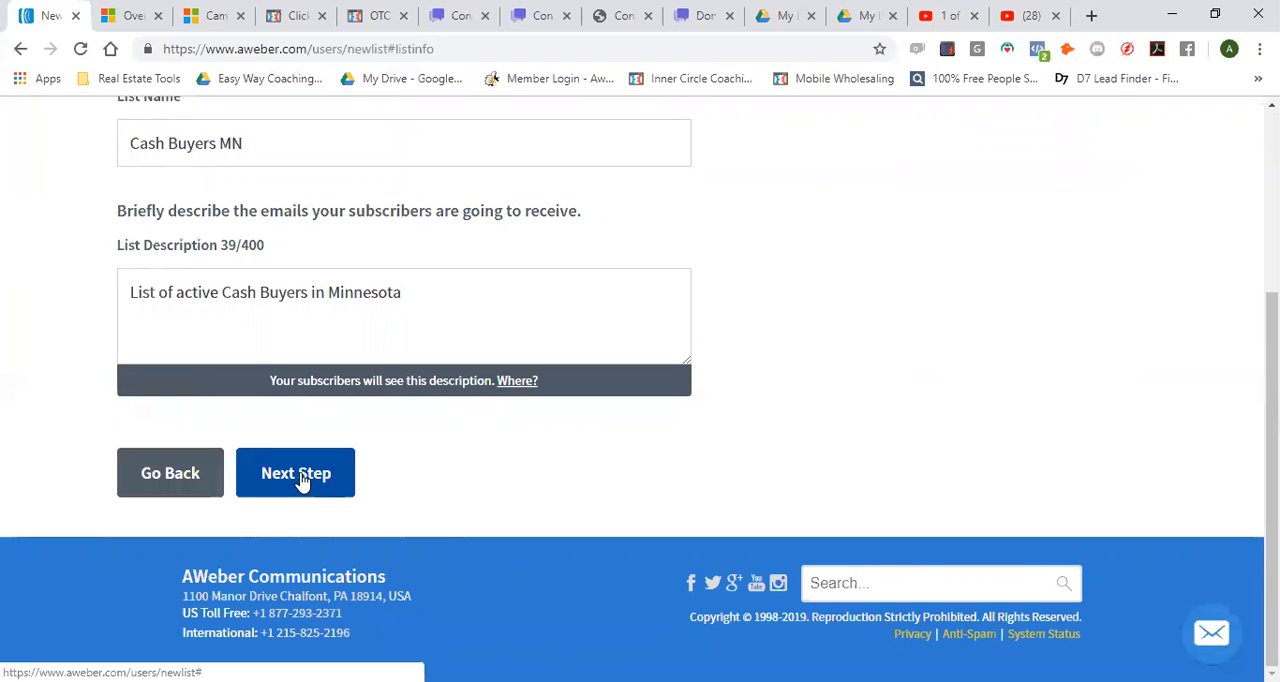
pyautogui.click(300, 476)
# Review the confirmation message's language, subject line and preview, and open its content for editing with the header text in focus
pyautogui.scroll(-1, 420, 478)
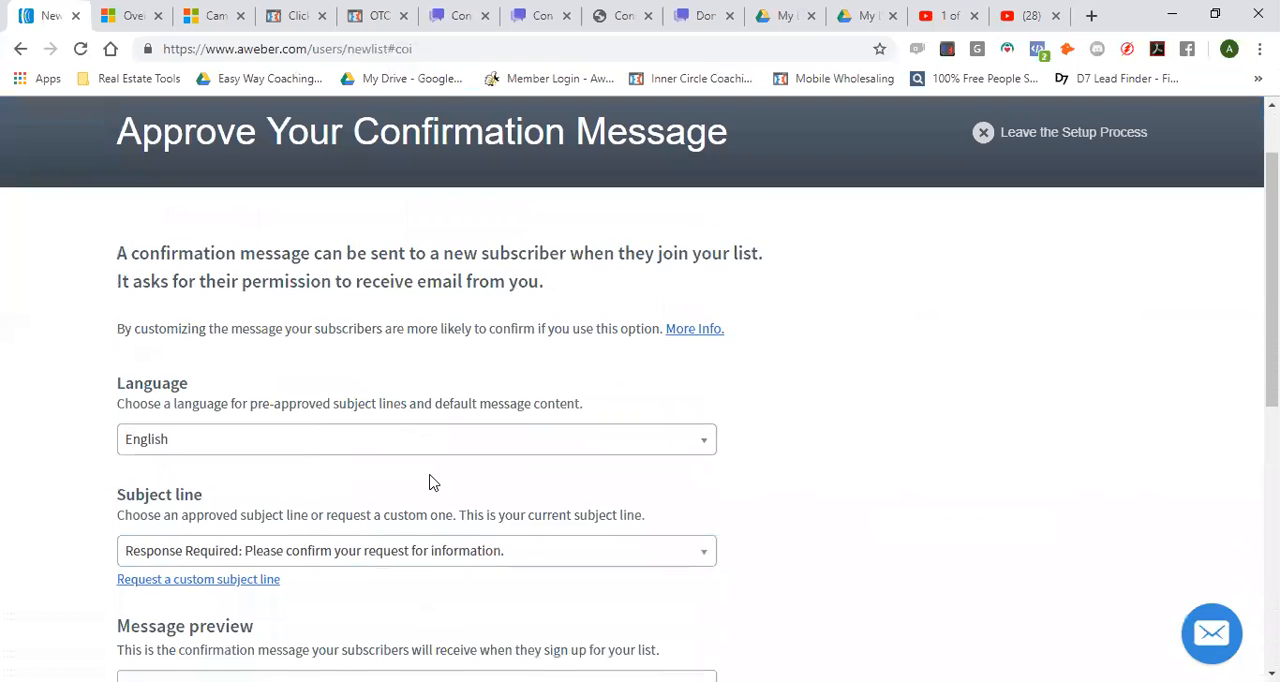
pyautogui.scroll(-1, 354, 491)
pyautogui.scroll(-1, 383, 509)
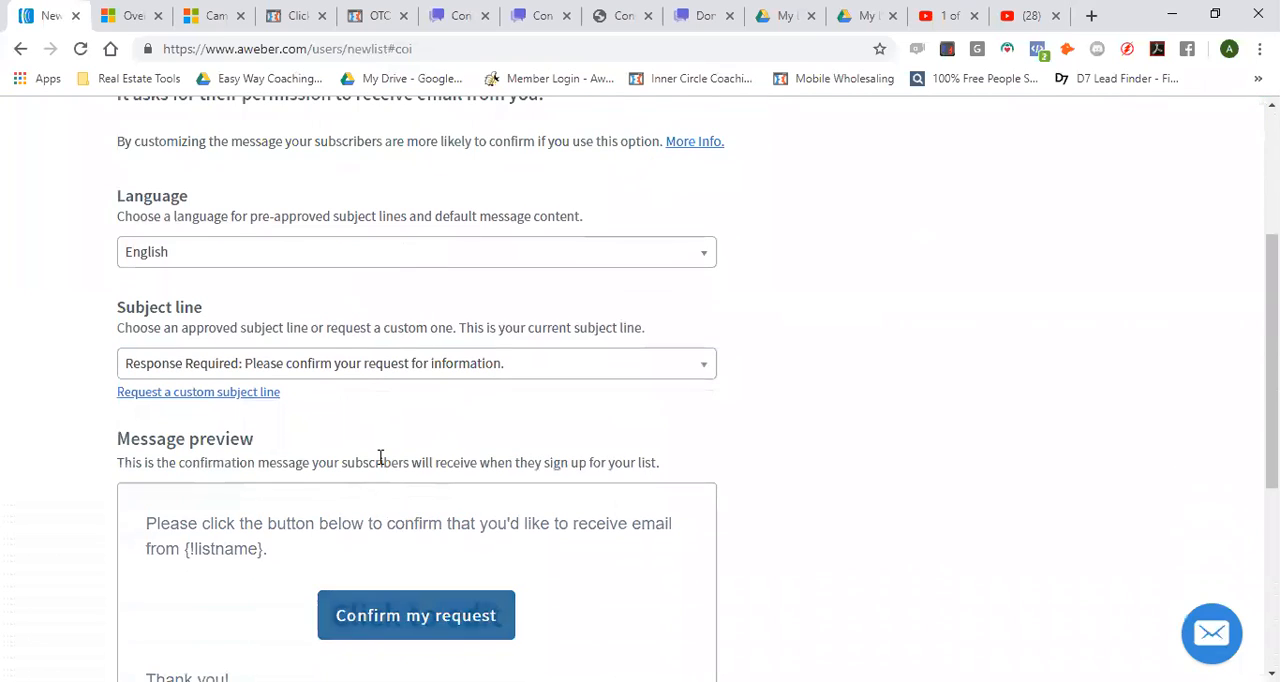
pyautogui.scroll(-1, 430, 455)
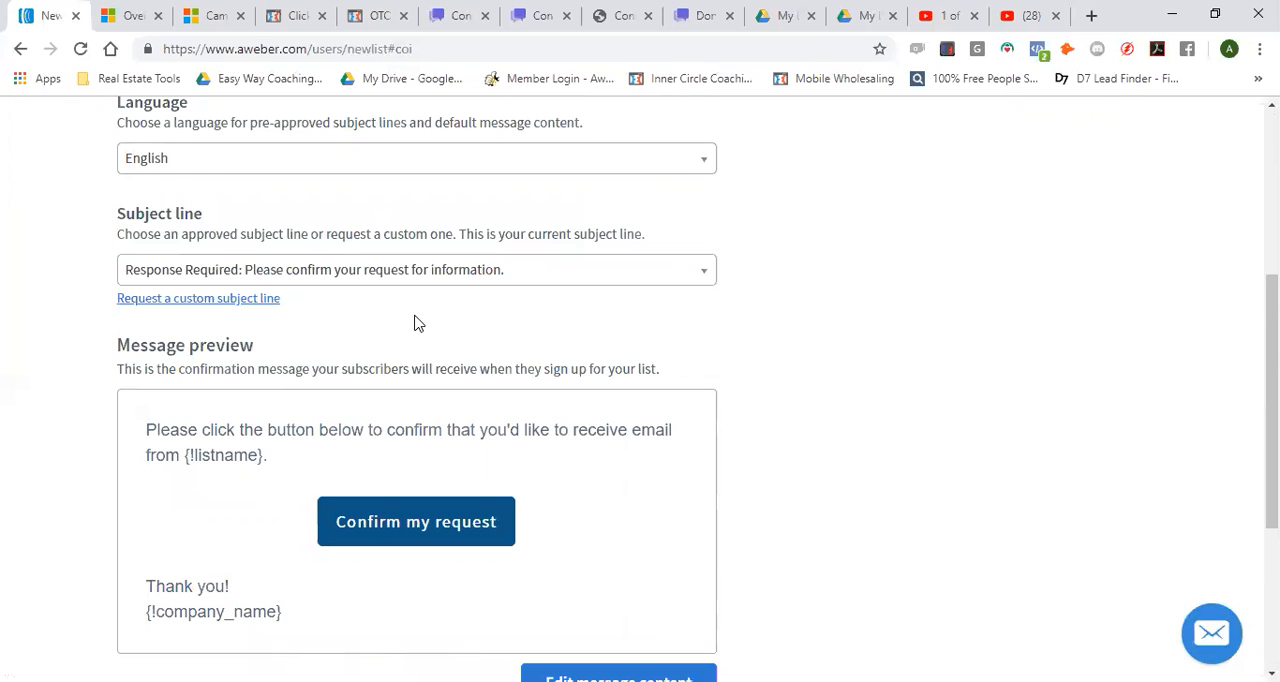
pyautogui.scroll(-1, 414, 323)
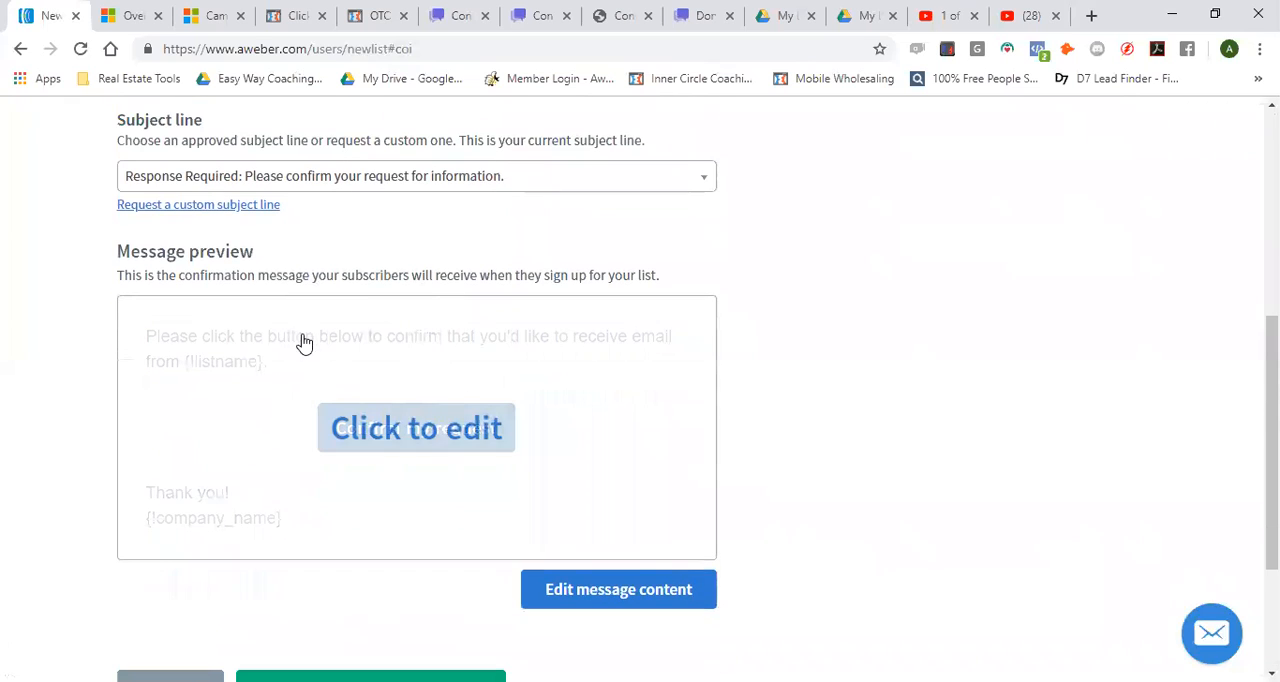
pyautogui.scroll(1, 304, 342)
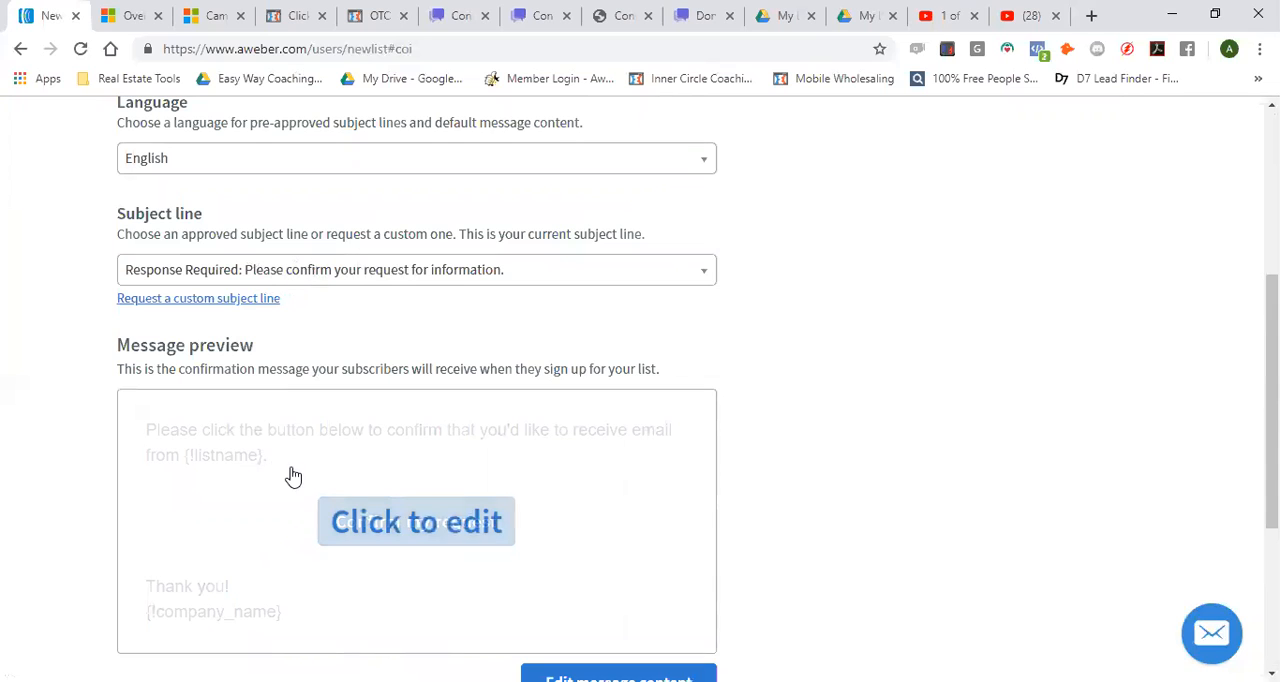
pyautogui.click(318, 452)
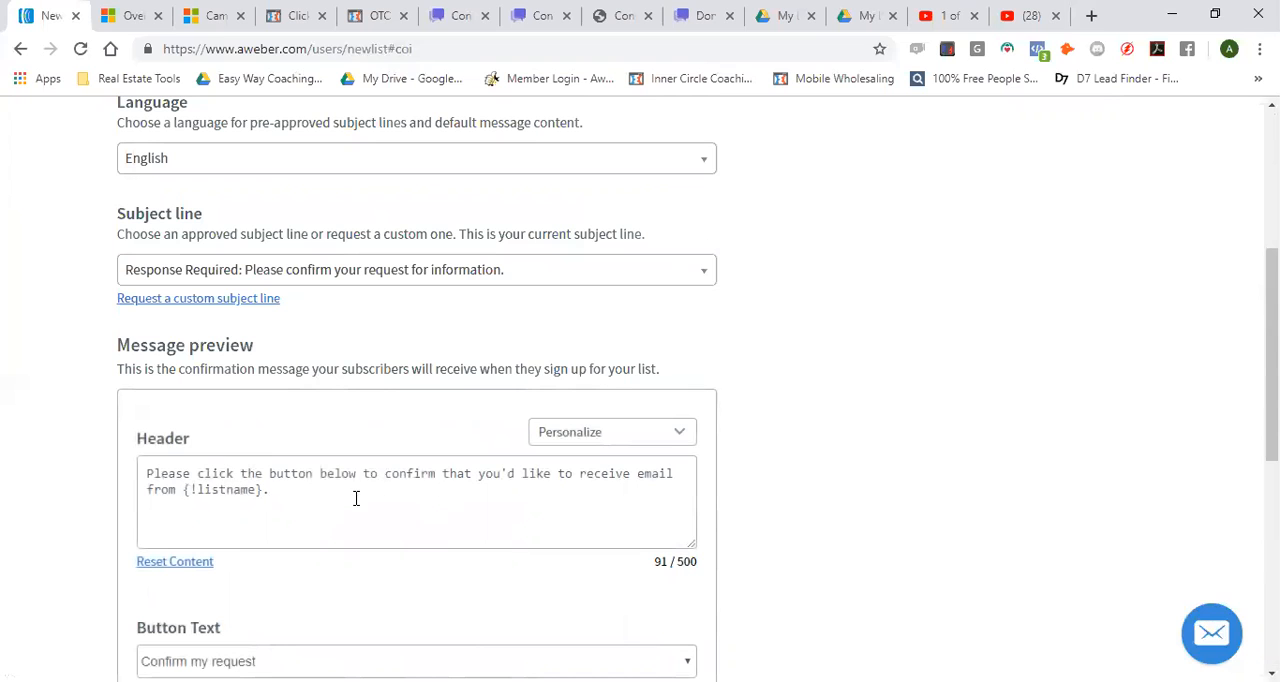
pyautogui.click(178, 489)
pyautogui.hotkey('ctrl', 'a')
pyautogui.click(318, 504)
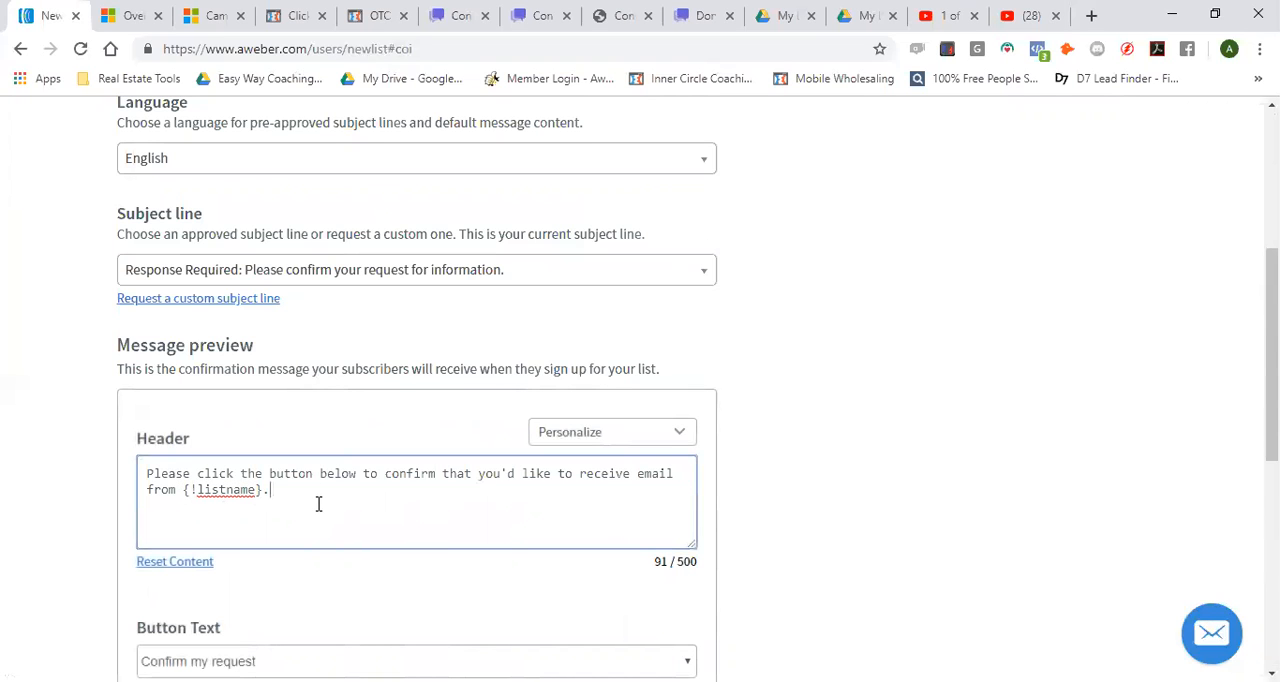
# Approve the confirmation message with its default button text and signature, and create the list
pyautogui.scroll(-4, 318, 504)
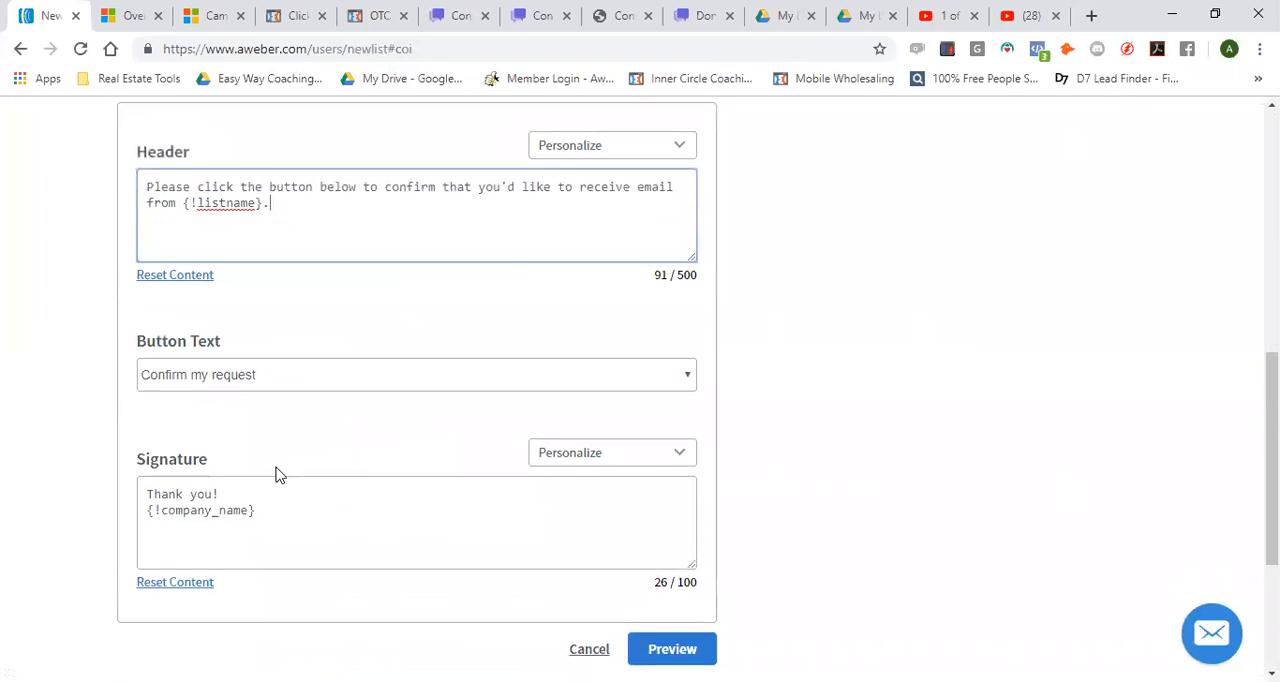
pyautogui.scroll(-2, 414, 570)
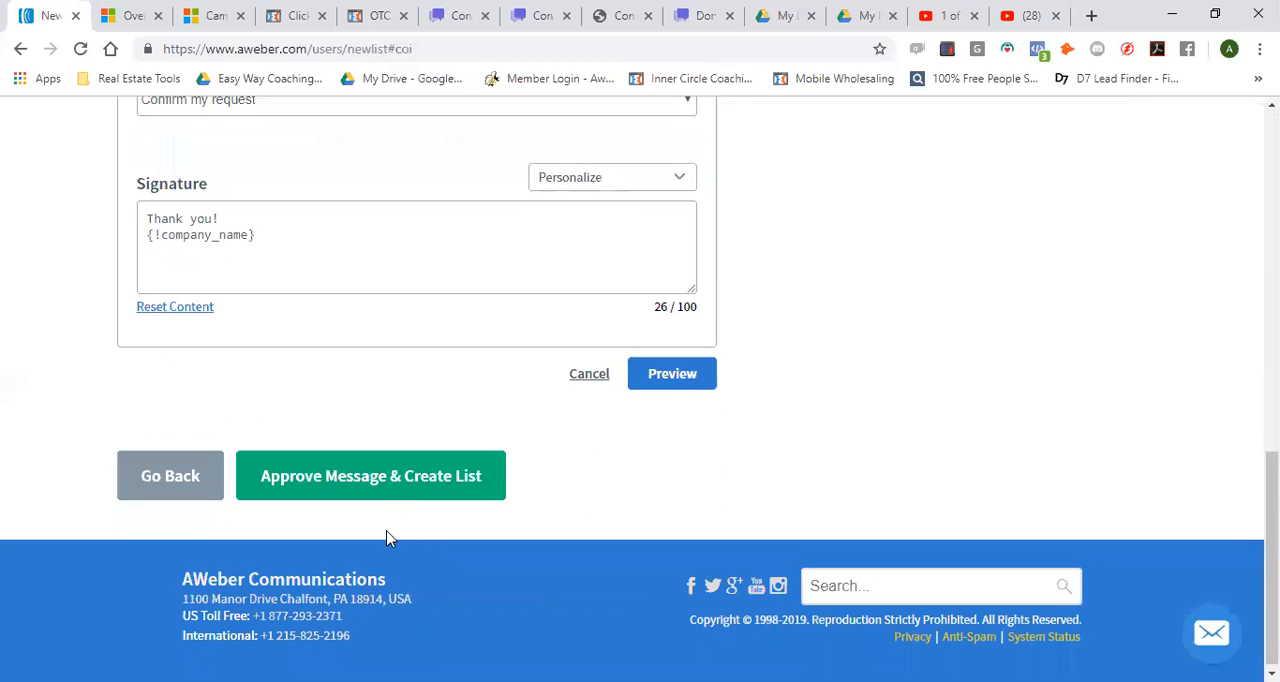
pyautogui.click(384, 478)
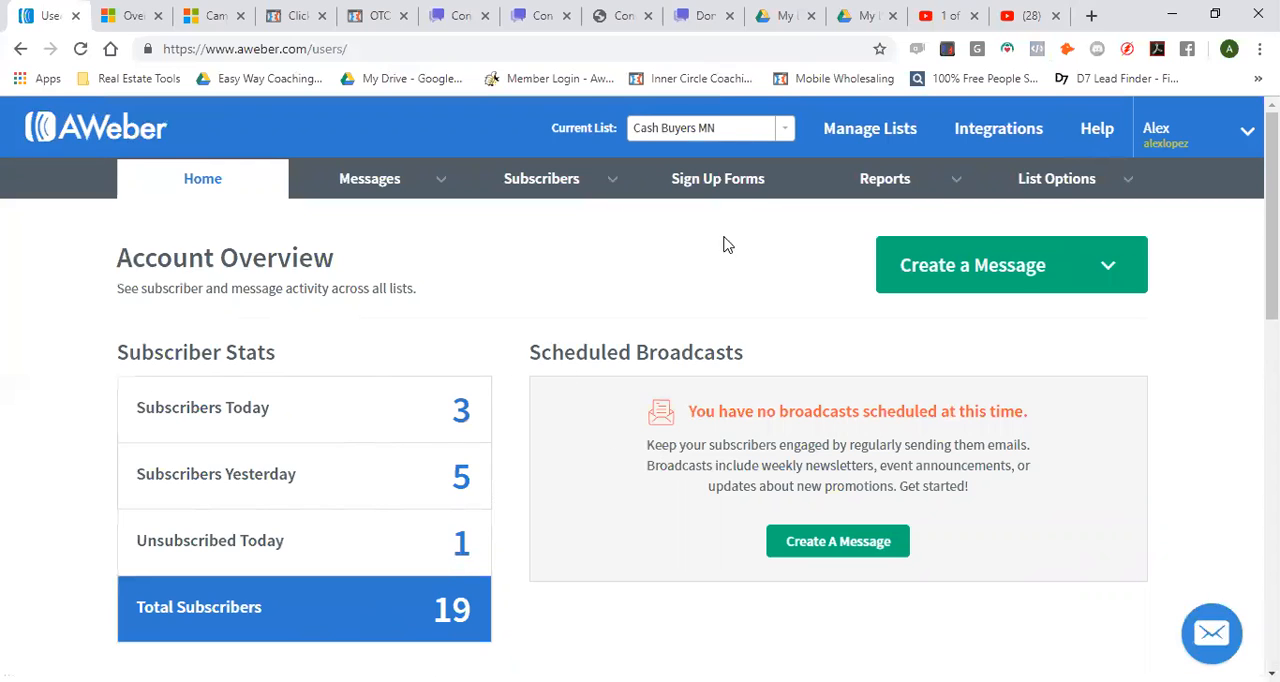
# Start a new sign up form for the Cash Buyers MN list and view its default name and email fields
pyautogui.click(710, 184)
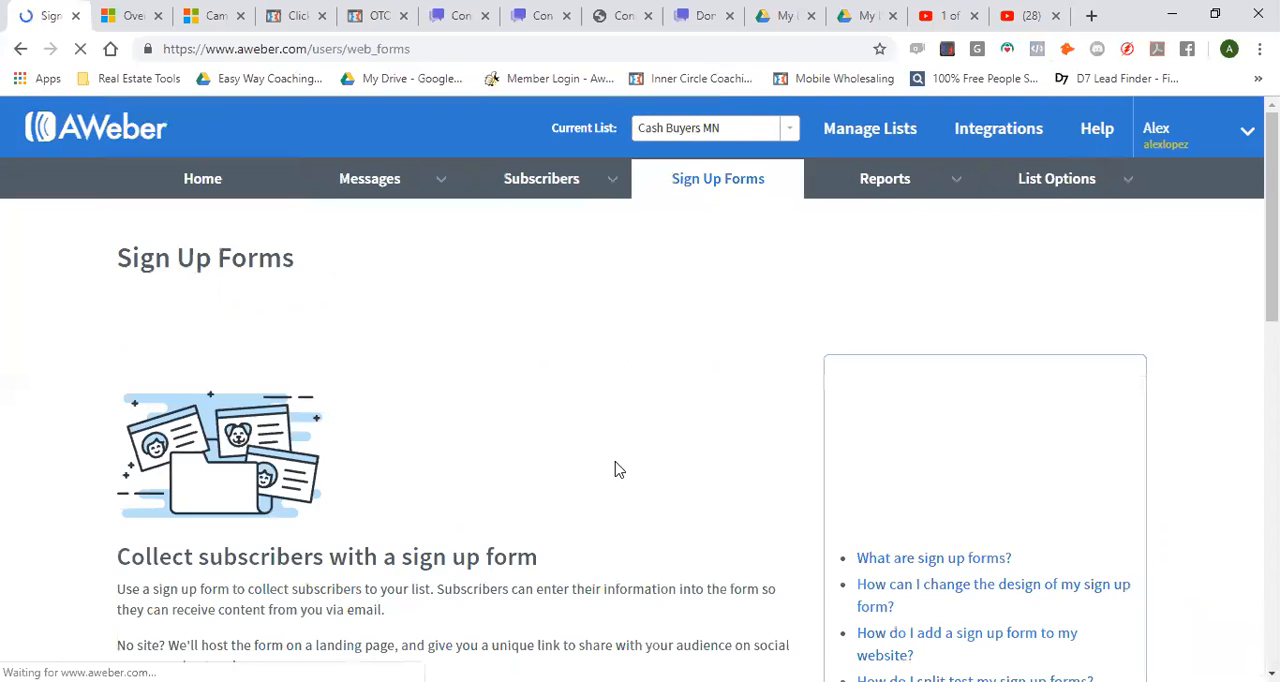
pyautogui.scroll(-2, 500, 460)
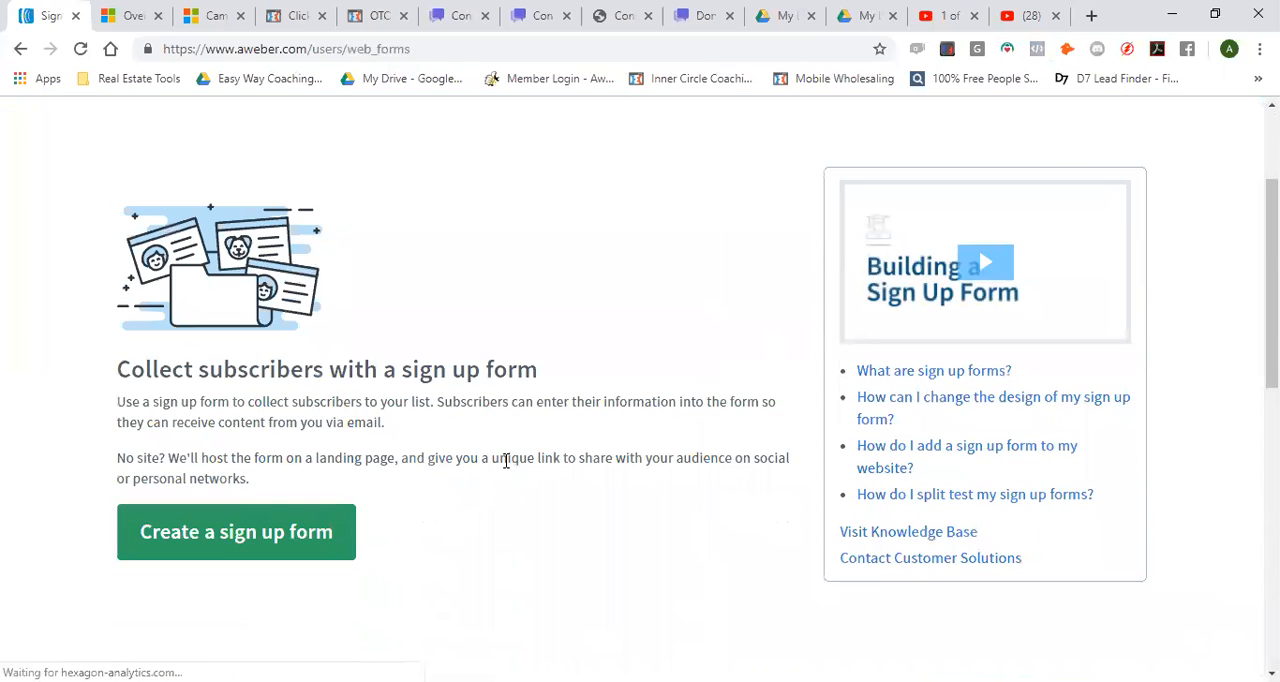
pyautogui.click(235, 545)
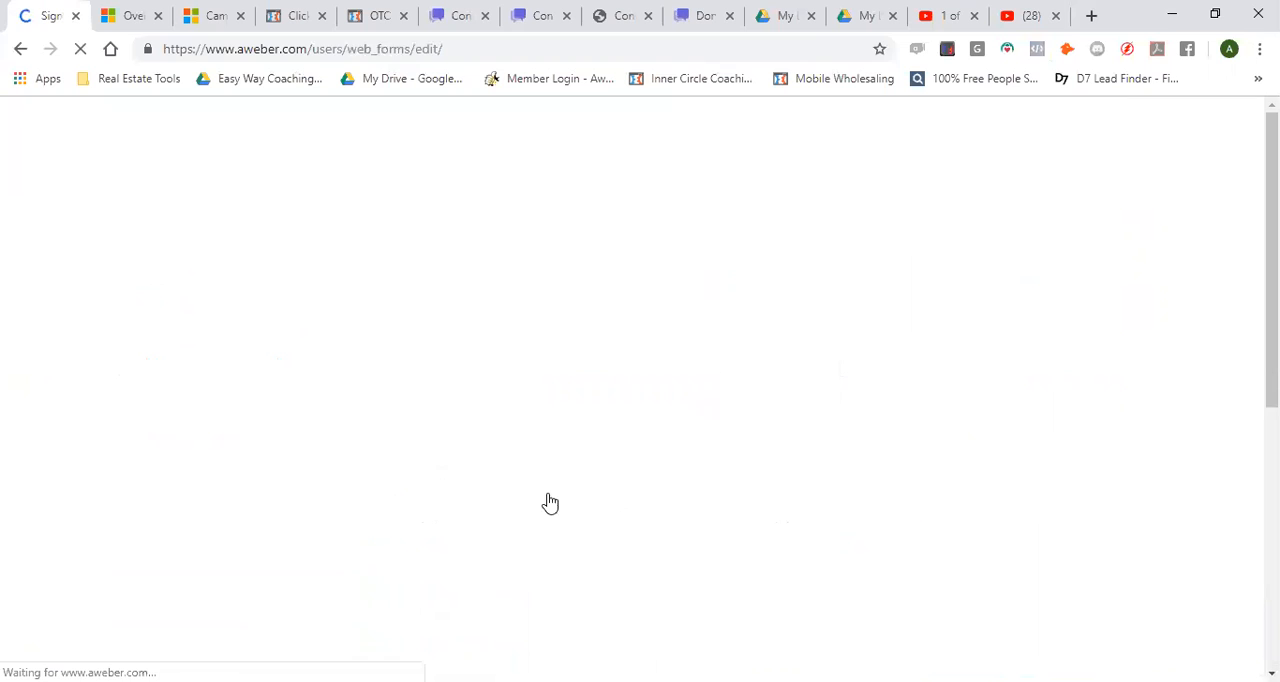
pyautogui.scroll(-7, 480, 420)
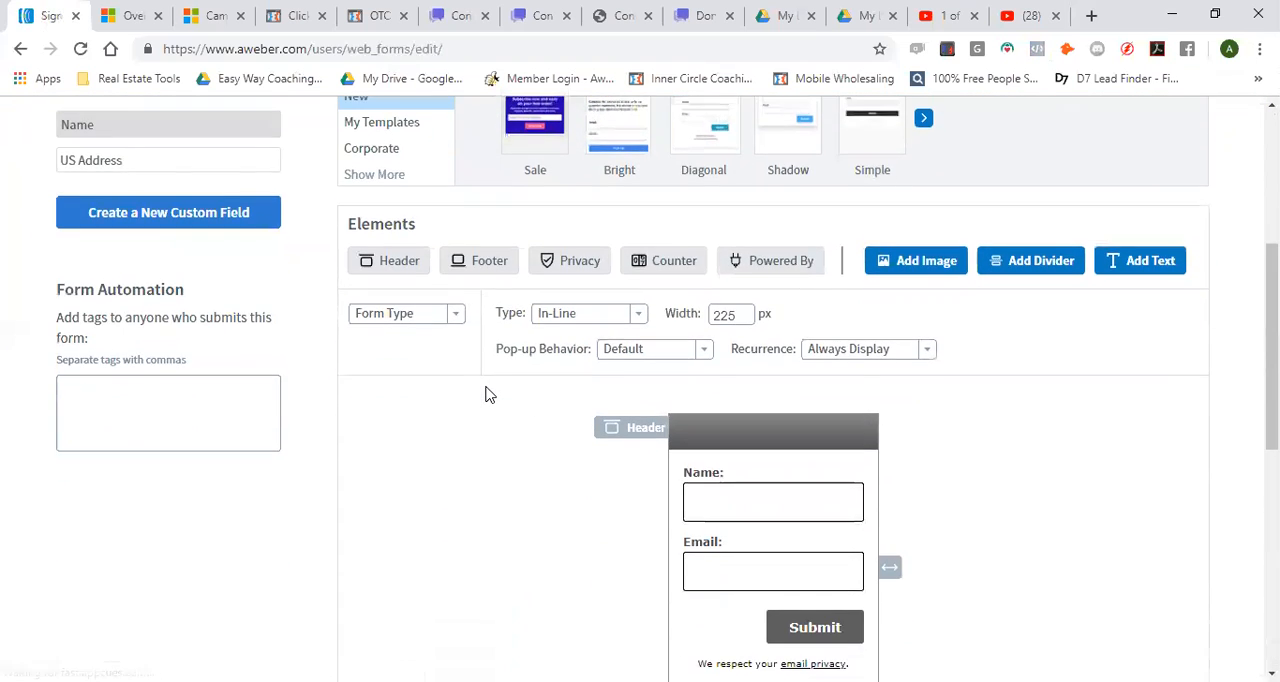
pyautogui.scroll(2, 483, 393)
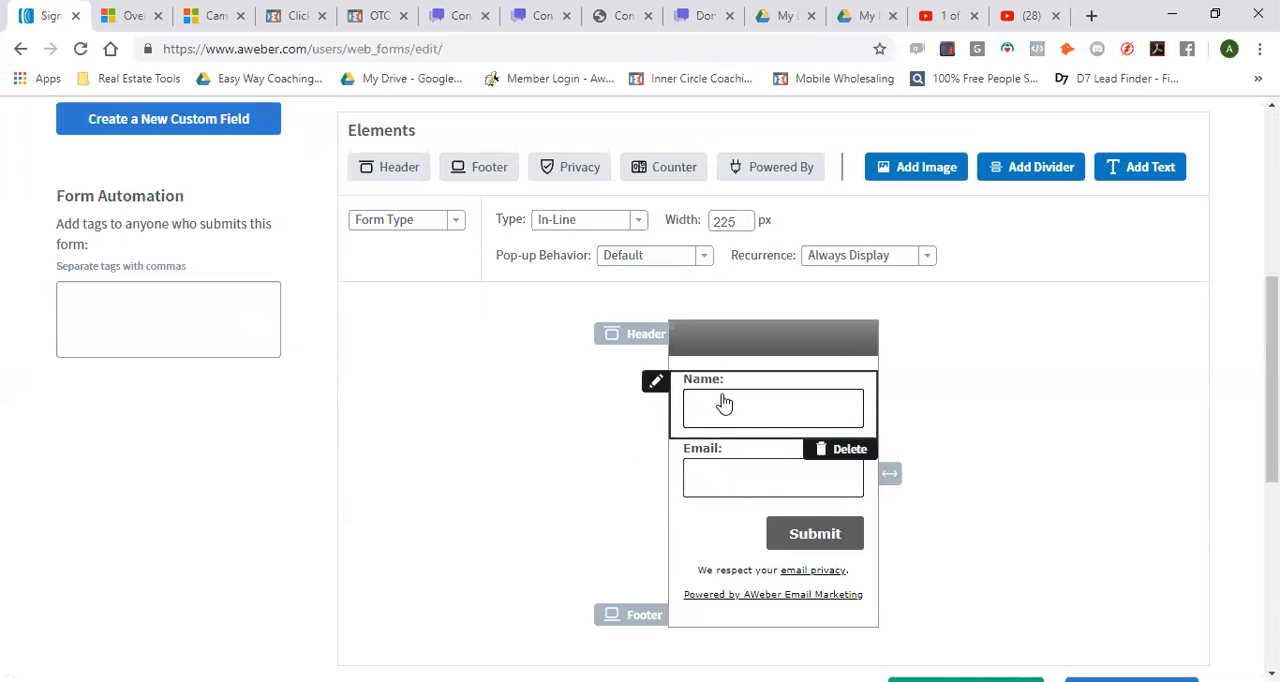
# Switch to ClickFunnels and open the overview of all funnels
pyautogui.click(290, 16)
pyautogui.moveTo(700, 125)
pyautogui.click(718, 168)
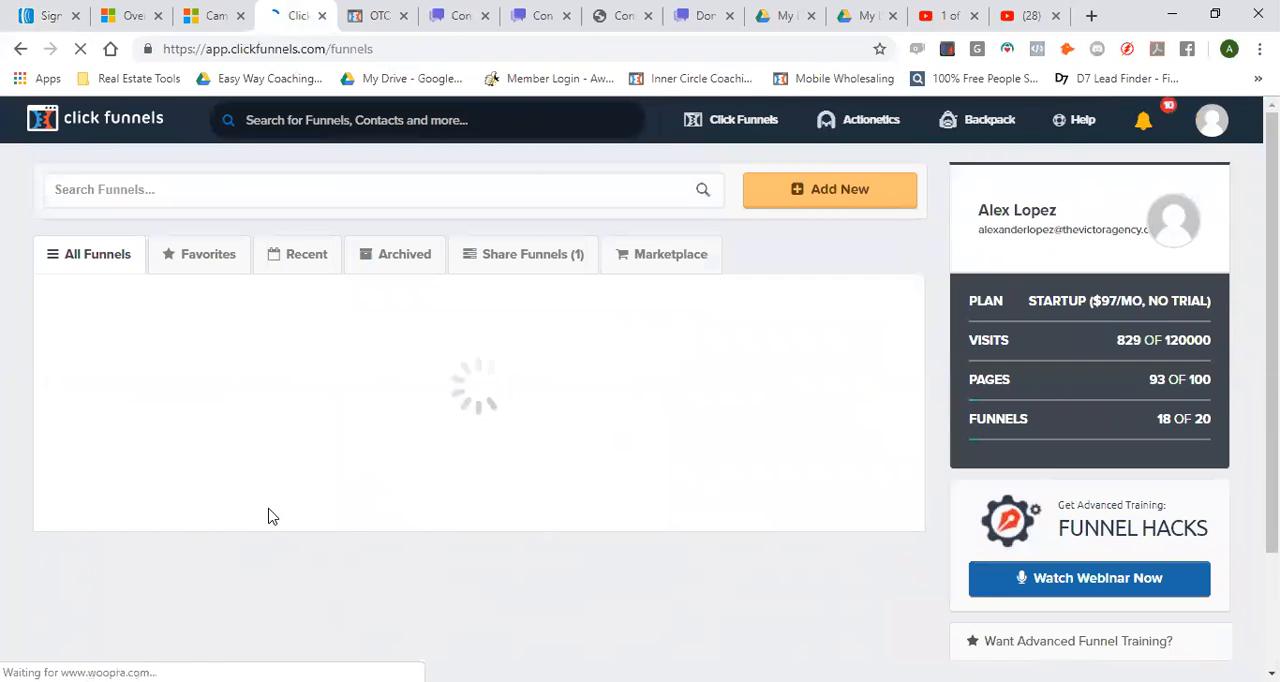
# Find the Homes for Cash funnel among the shared funnels and open its Cash Buyer step
pyautogui.scroll(-4, 268, 516)
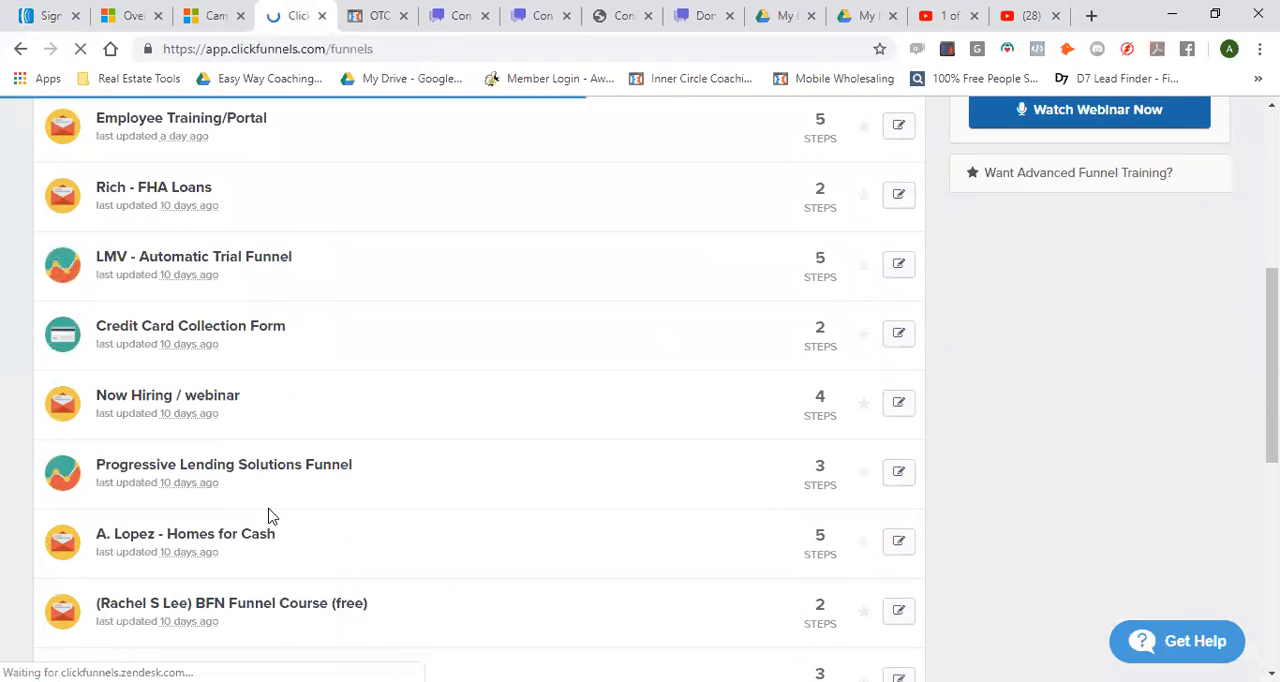
pyautogui.scroll(-1, 268, 516)
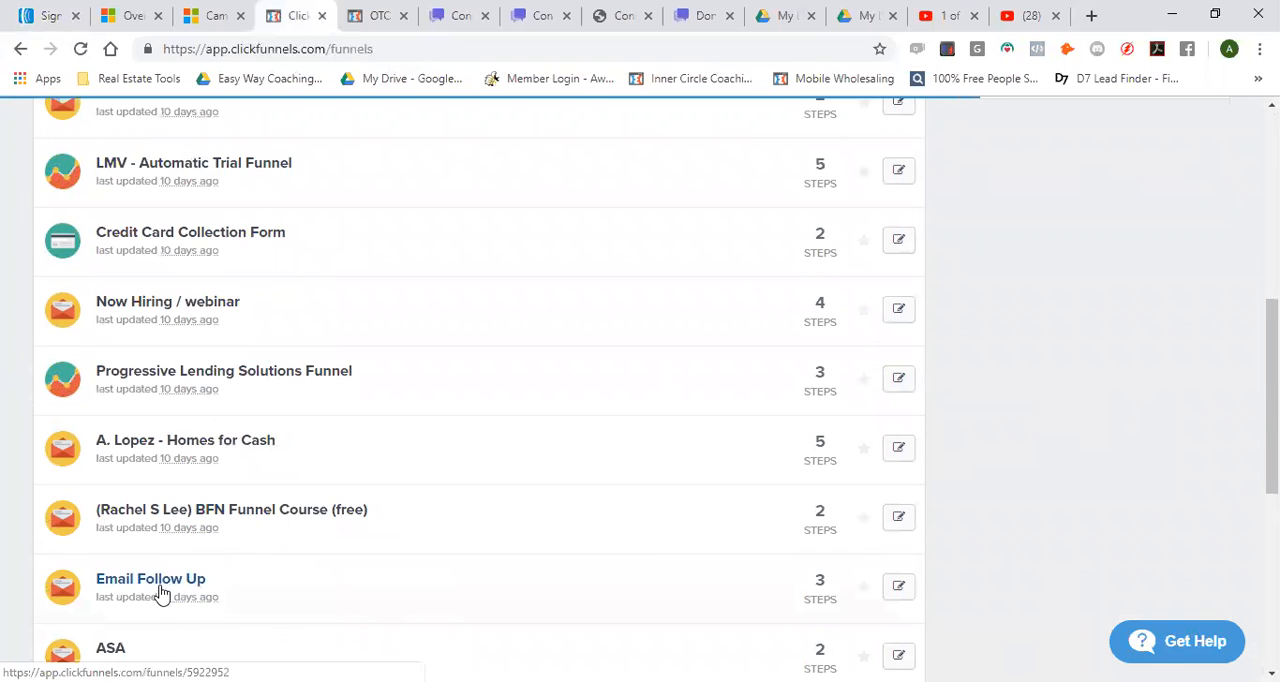
pyautogui.scroll(1, 155, 590)
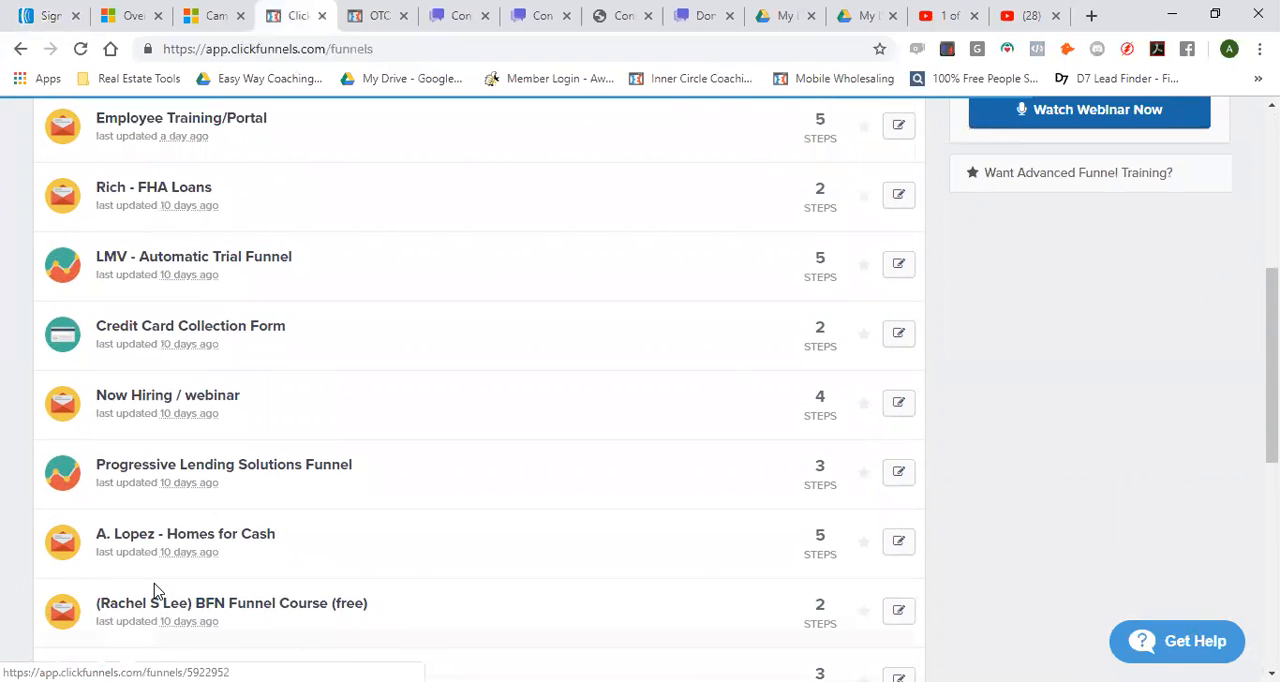
pyautogui.scroll(-4, 165, 590)
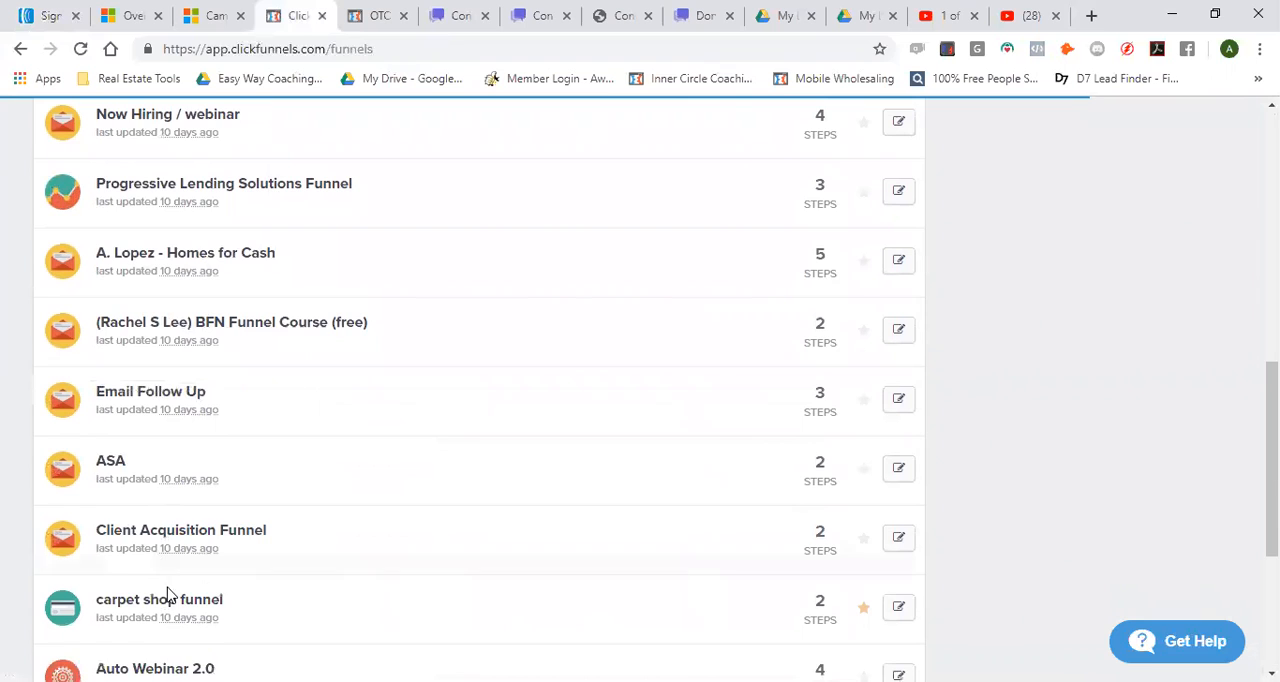
pyautogui.scroll(5, 209, 572)
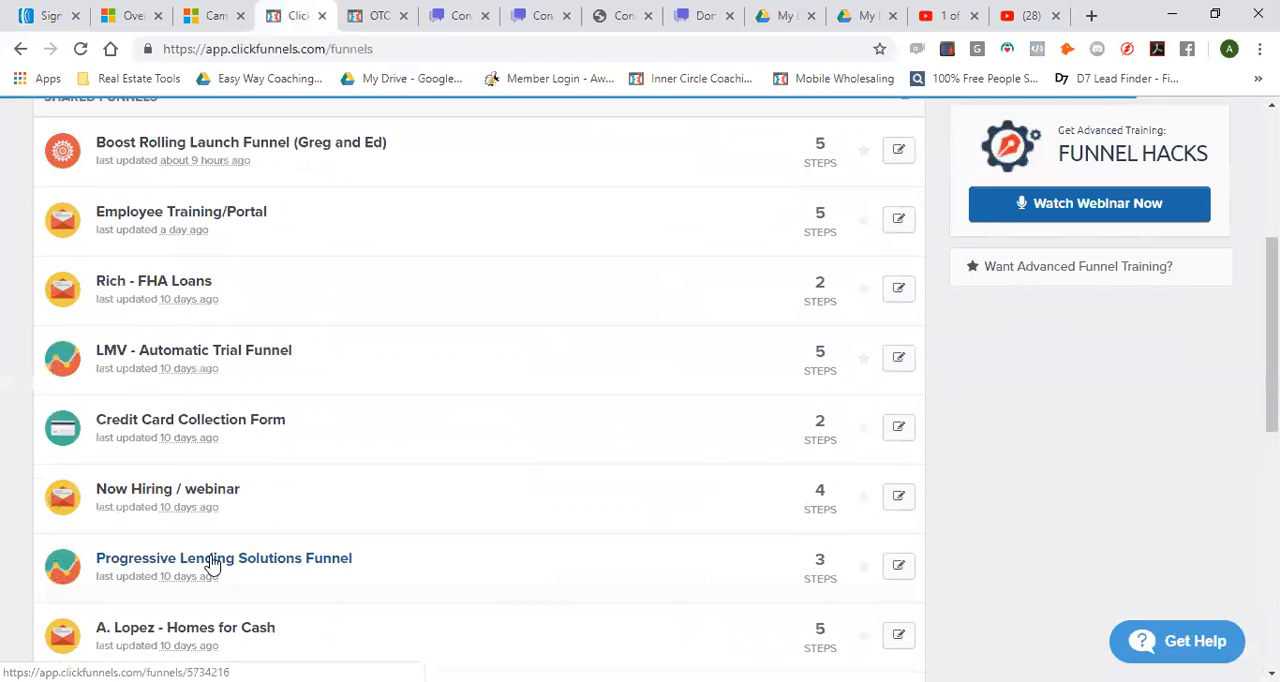
pyautogui.scroll(2, 166, 455)
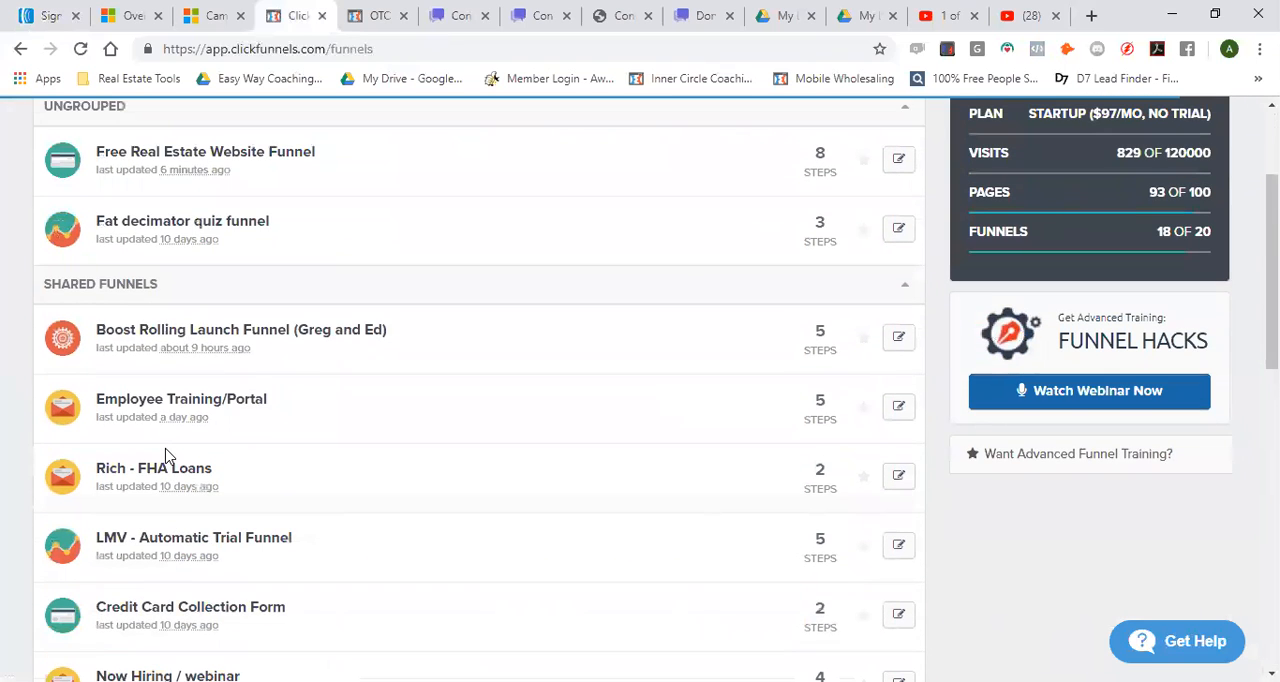
pyautogui.scroll(-3, 168, 457)
pyautogui.click(165, 537)
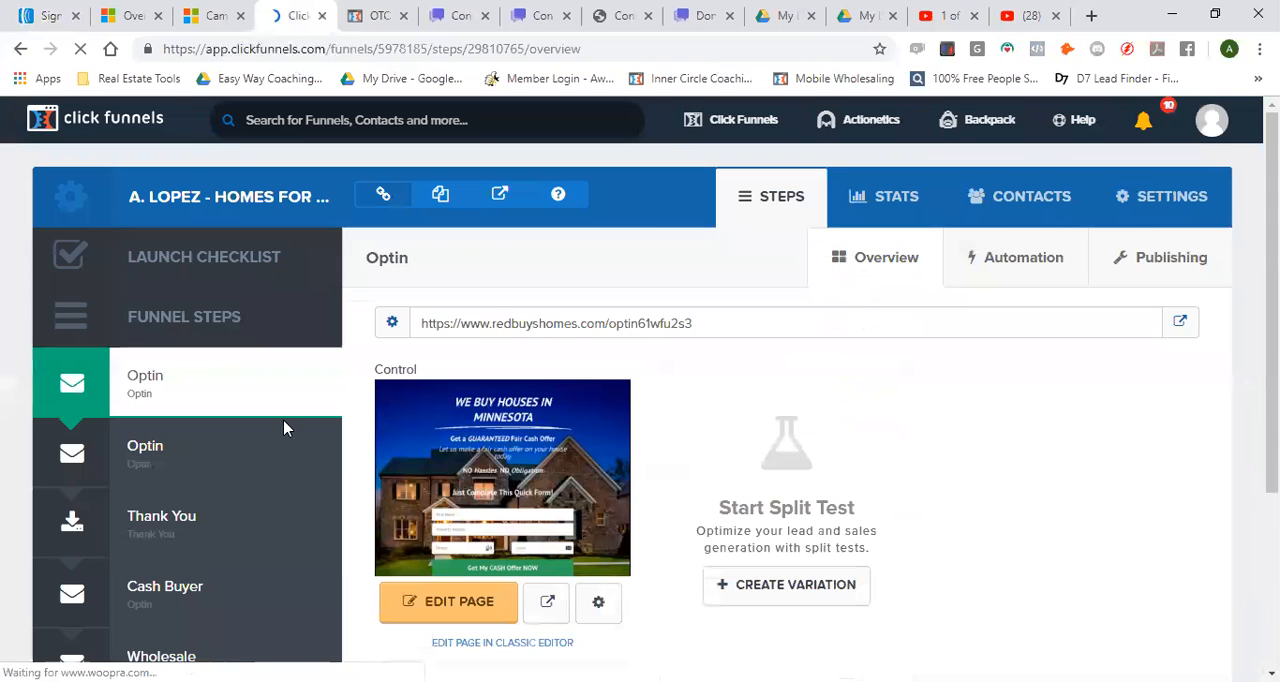
pyautogui.scroll(-3, 210, 457)
pyautogui.click(177, 330)
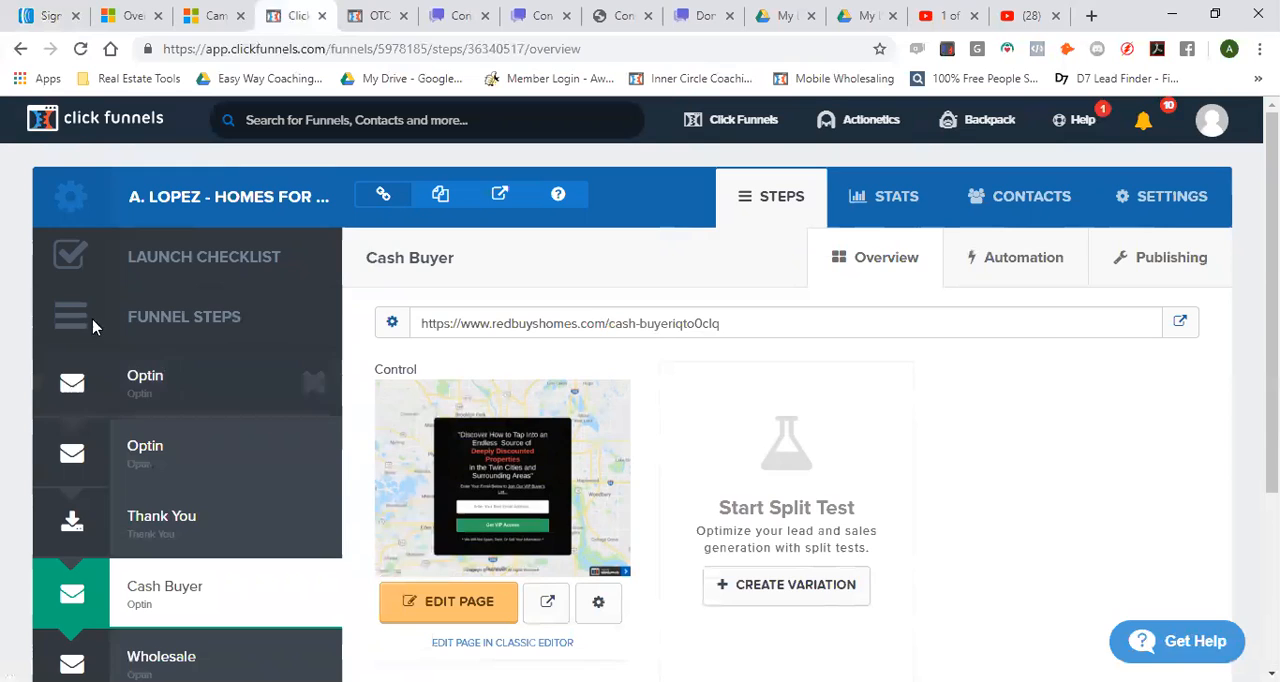
# Switch back to AWeber and review the sign up form's available fields and template gallery
pyautogui.click(40, 15)
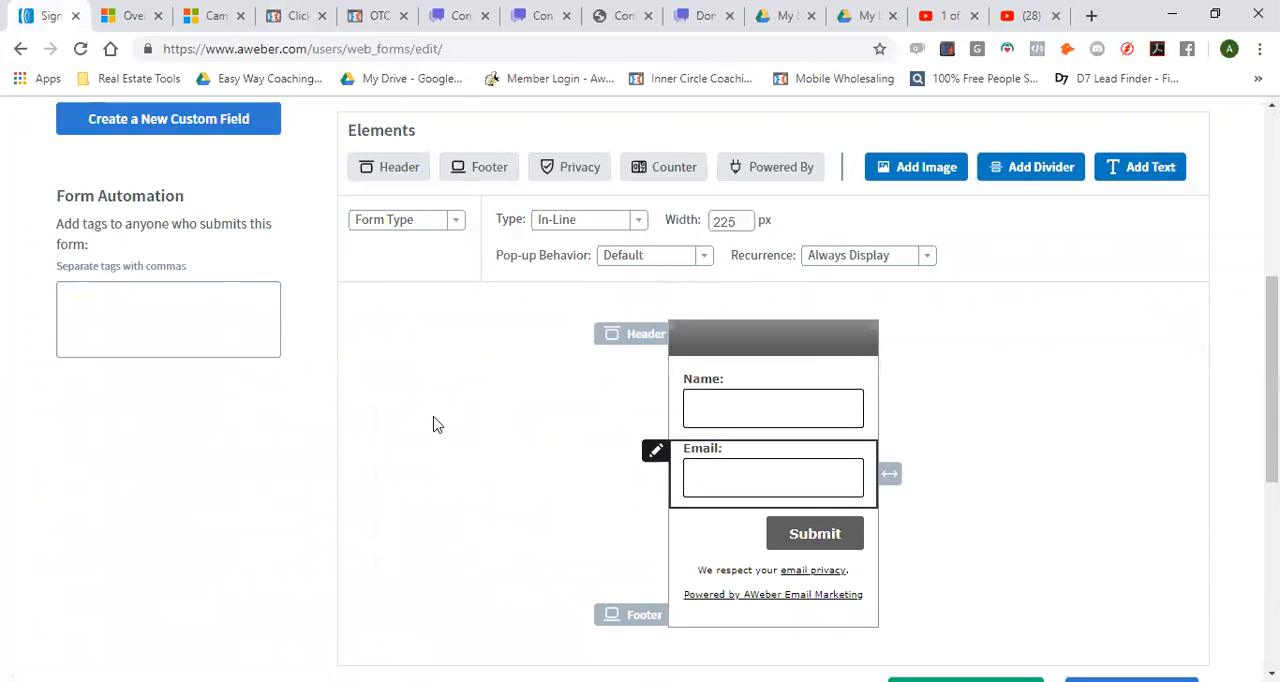
pyautogui.scroll(2, 557, 274)
pyautogui.scroll(2, 558, 289)
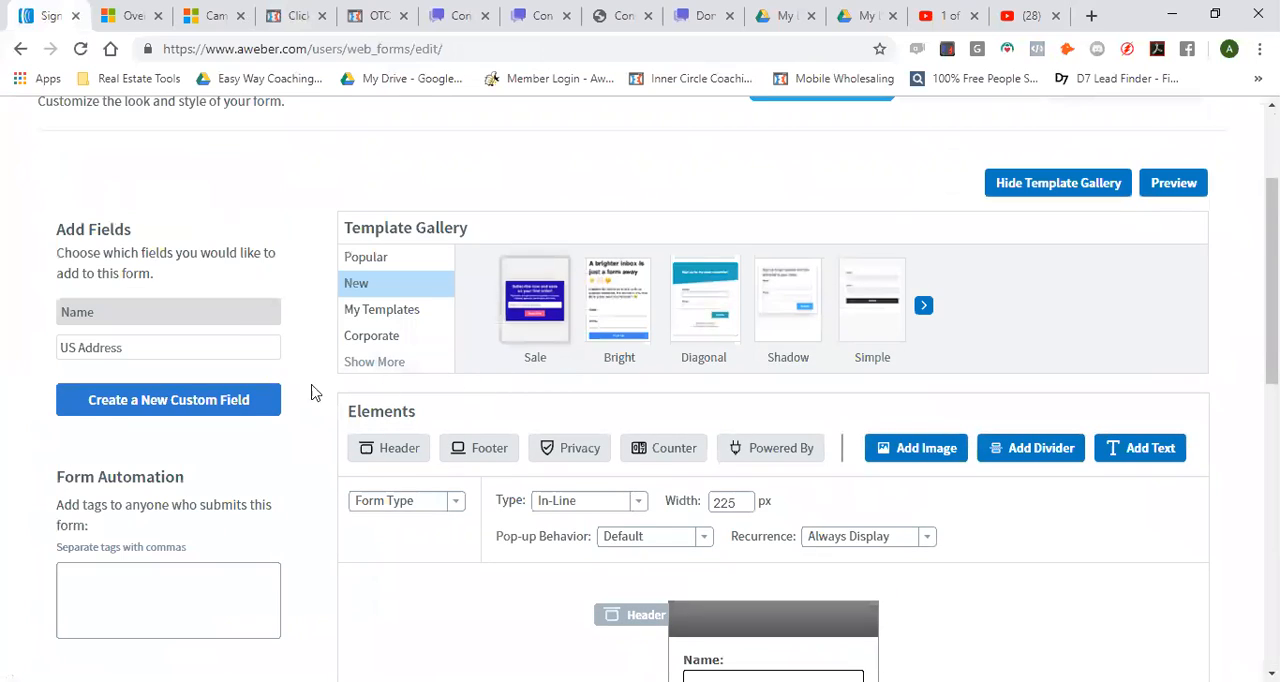
pyautogui.click(228, 411)
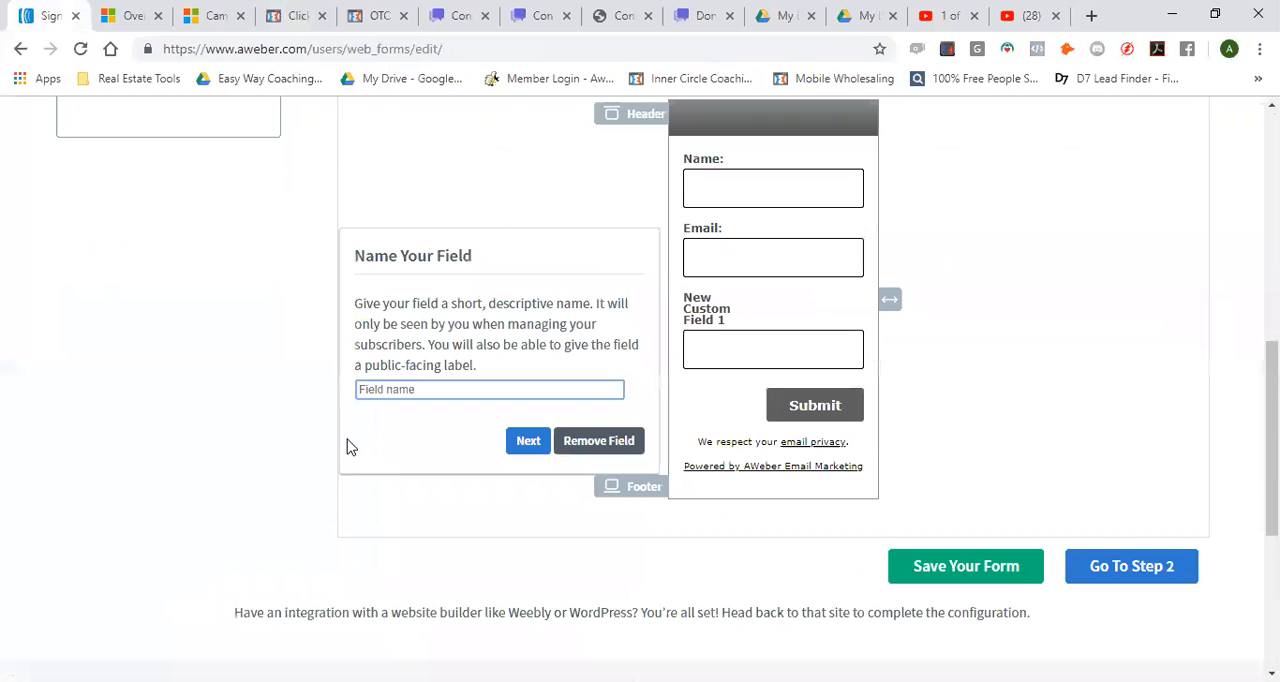
pyautogui.scroll(1, 433, 459)
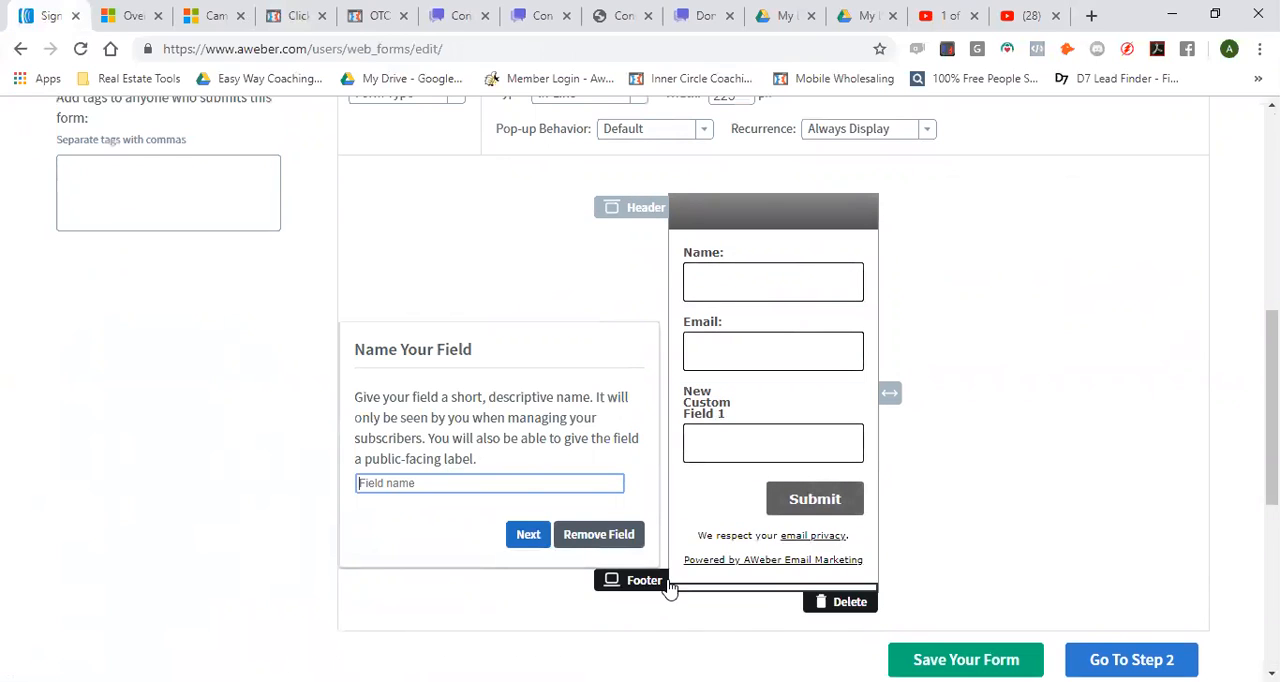
pyautogui.scroll(2, 232, 366)
pyautogui.scroll(-4, 1043, 643)
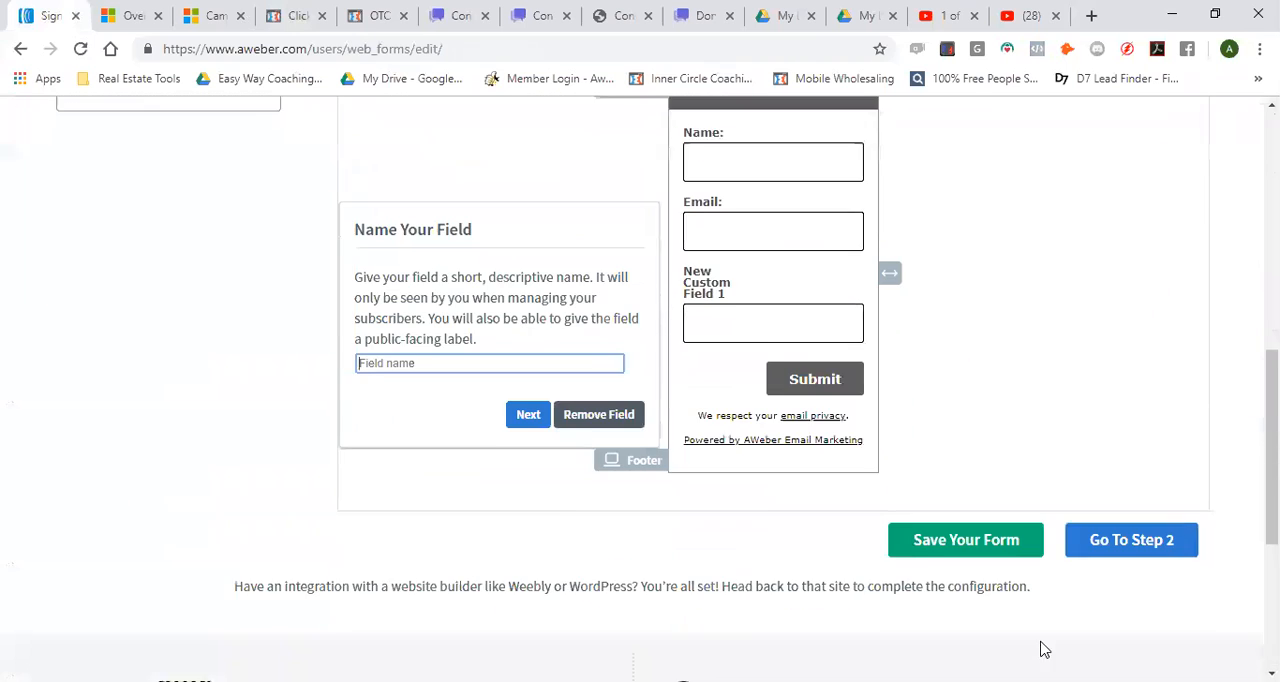
pyautogui.scroll(2, 1008, 570)
pyautogui.scroll(1, 686, 443)
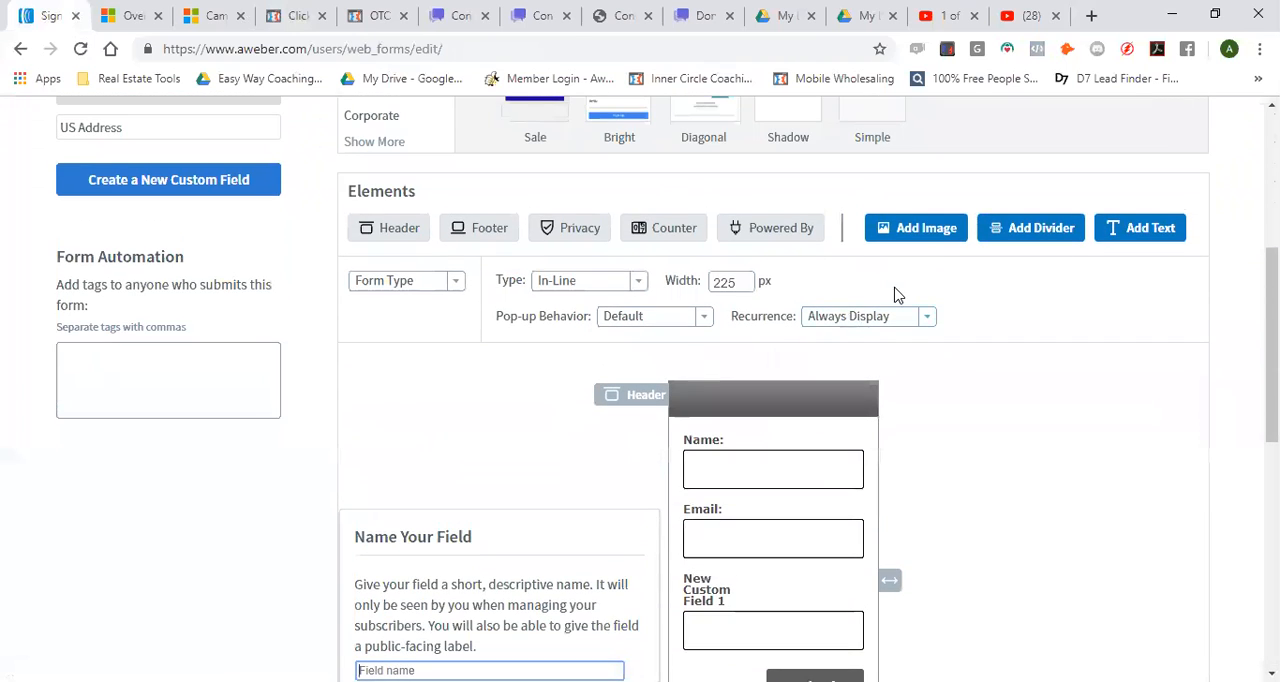
pyautogui.scroll(-2, 466, 409)
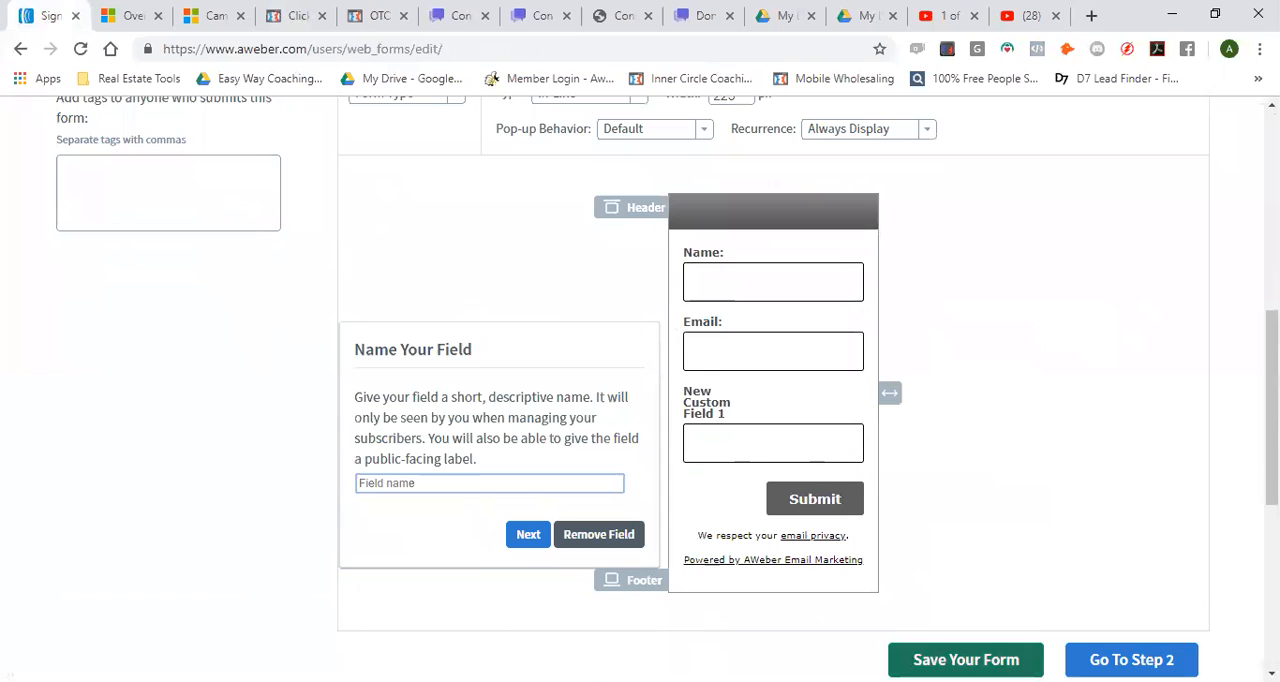
pyautogui.scroll(-3, 571, 537)
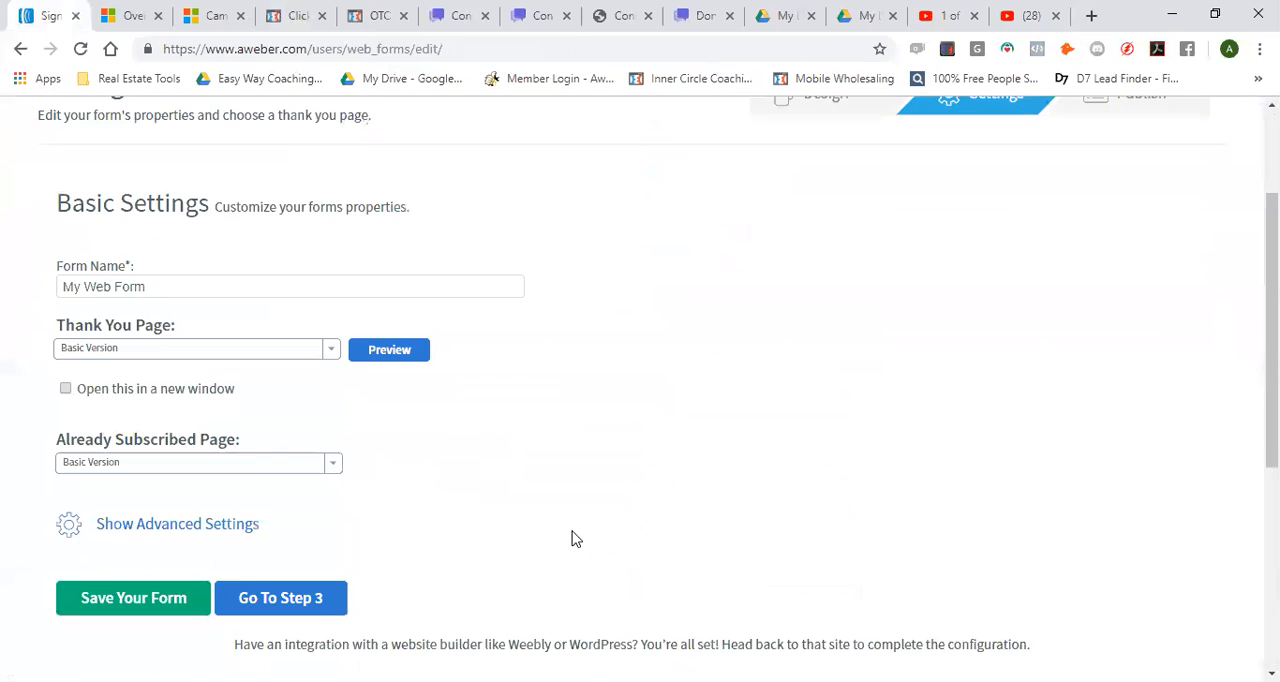
pyautogui.scroll(1, 407, 549)
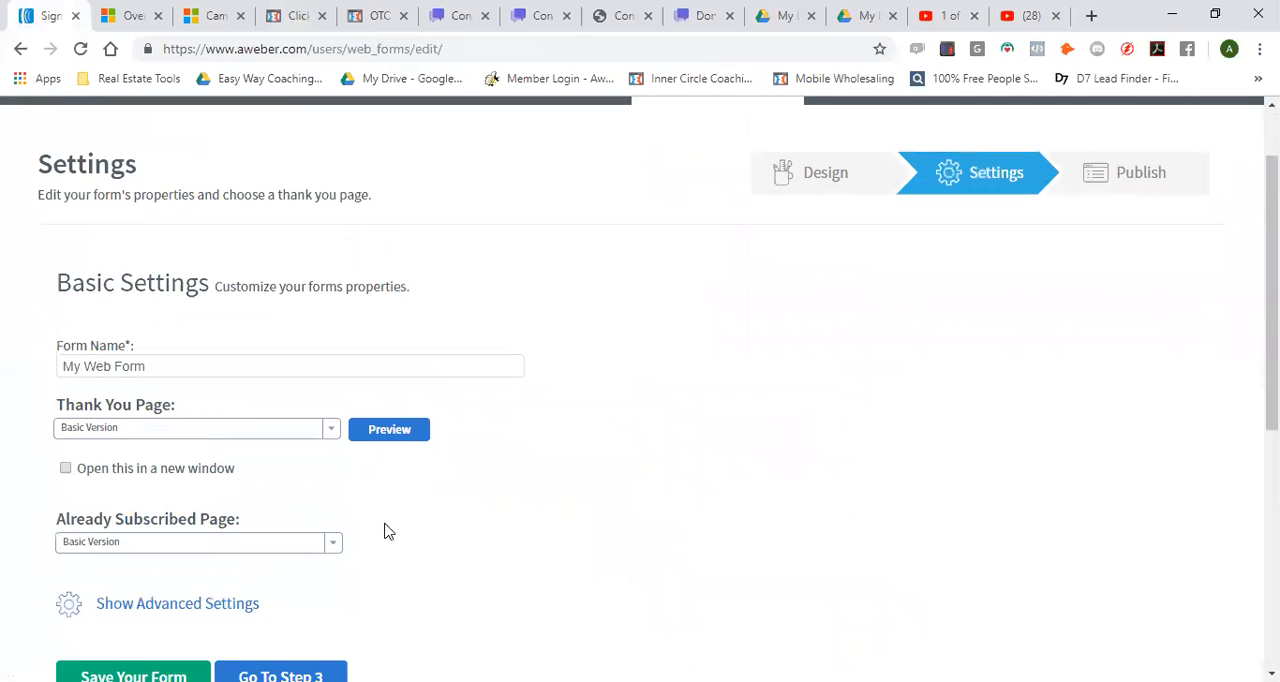
pyautogui.scroll(-3, 606, 346)
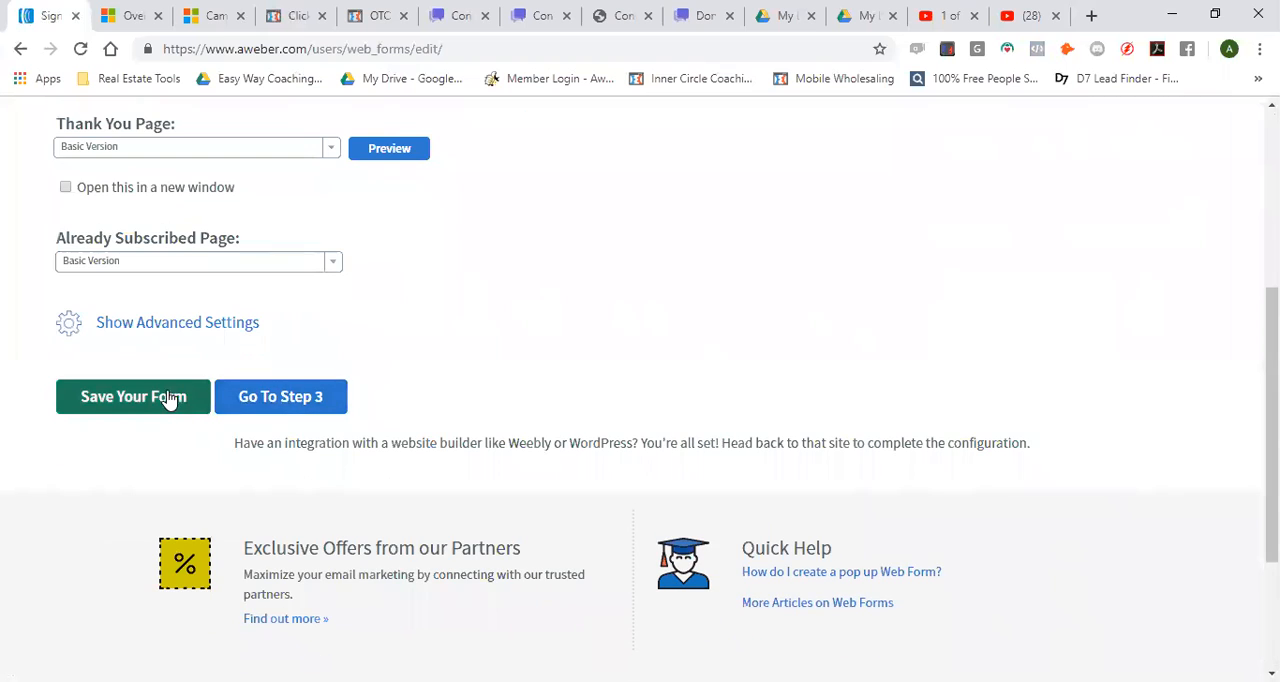
pyautogui.scroll(4, 180, 505)
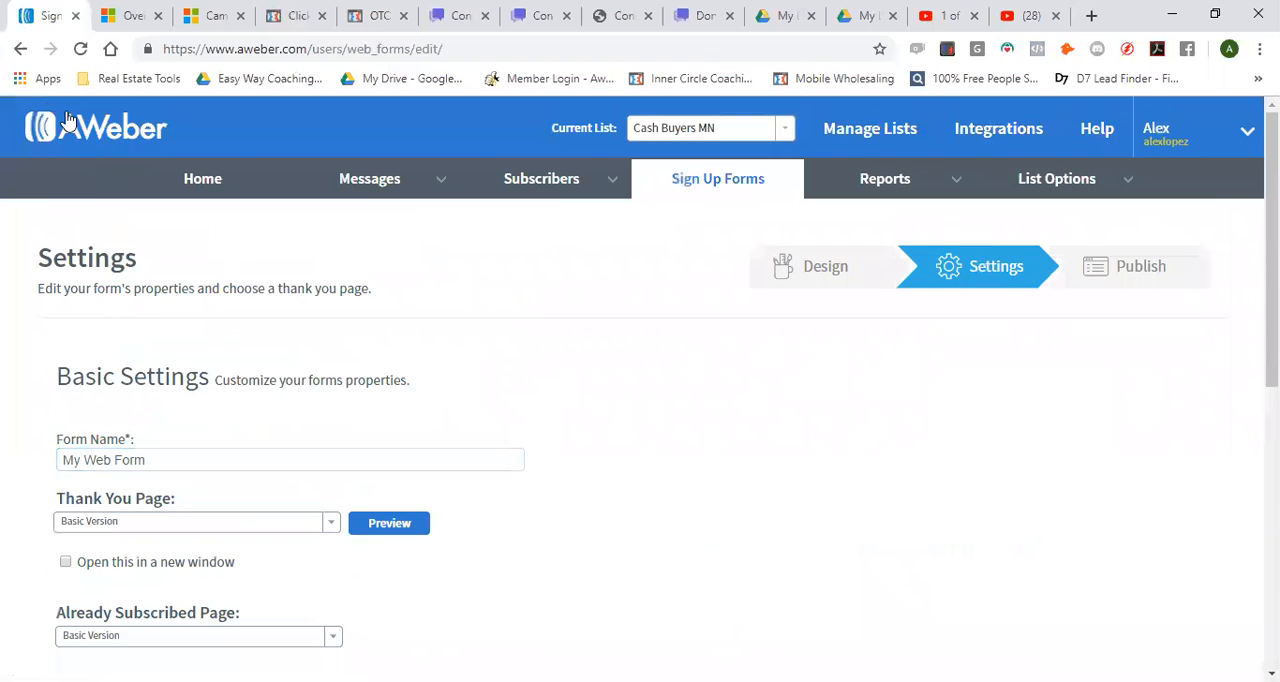
pyautogui.click(17, 49)
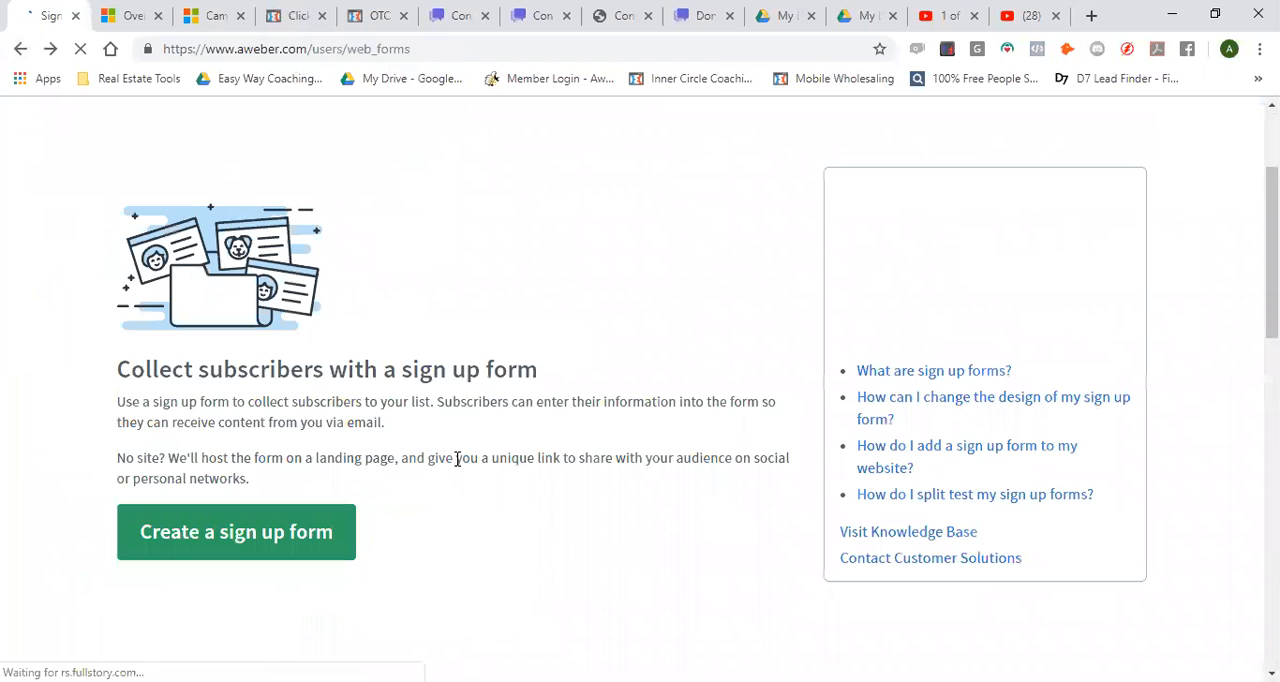
# Create a sign up form with the default name and email fields, and name it Cash Buyers Optin Form in its settings
pyautogui.click(283, 534)
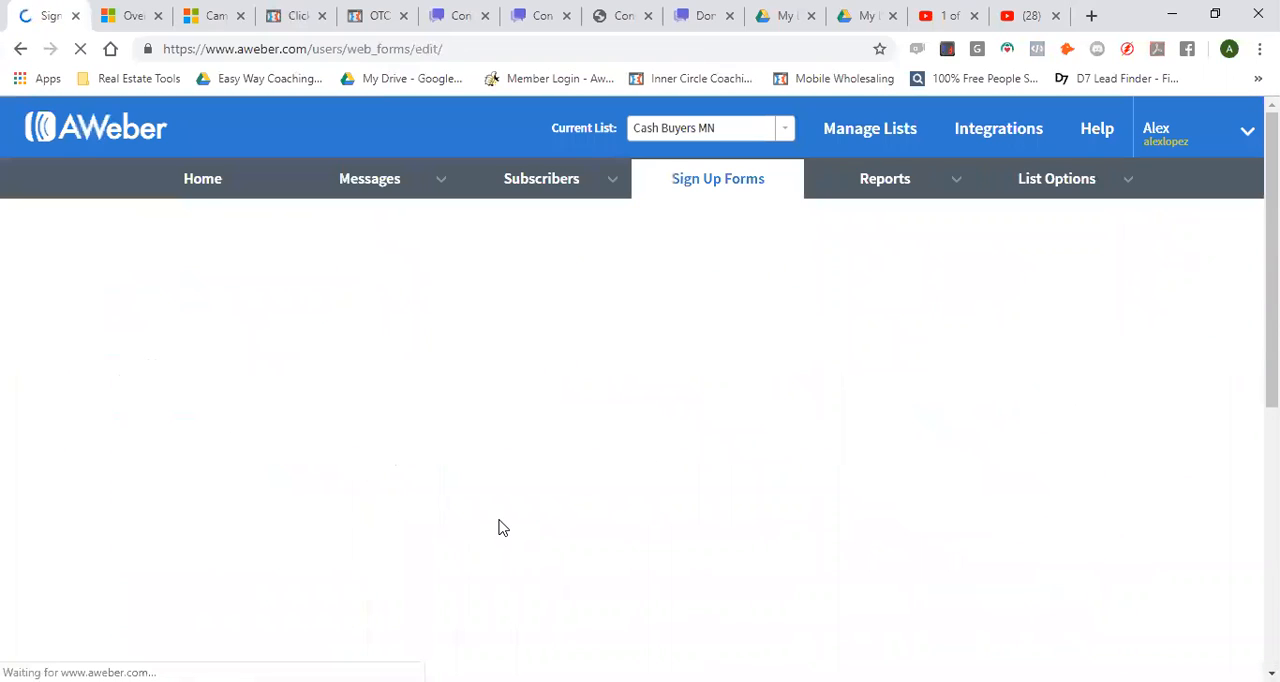
pyautogui.scroll(-6, 343, 537)
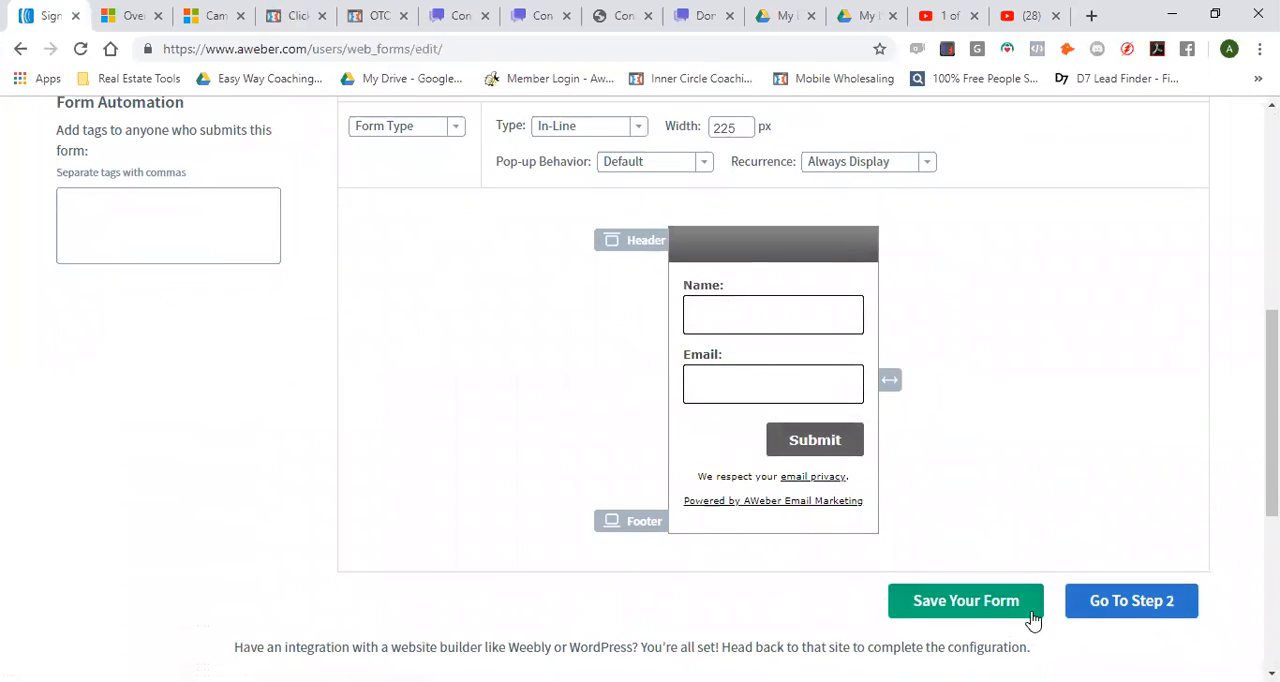
pyautogui.click(1145, 610)
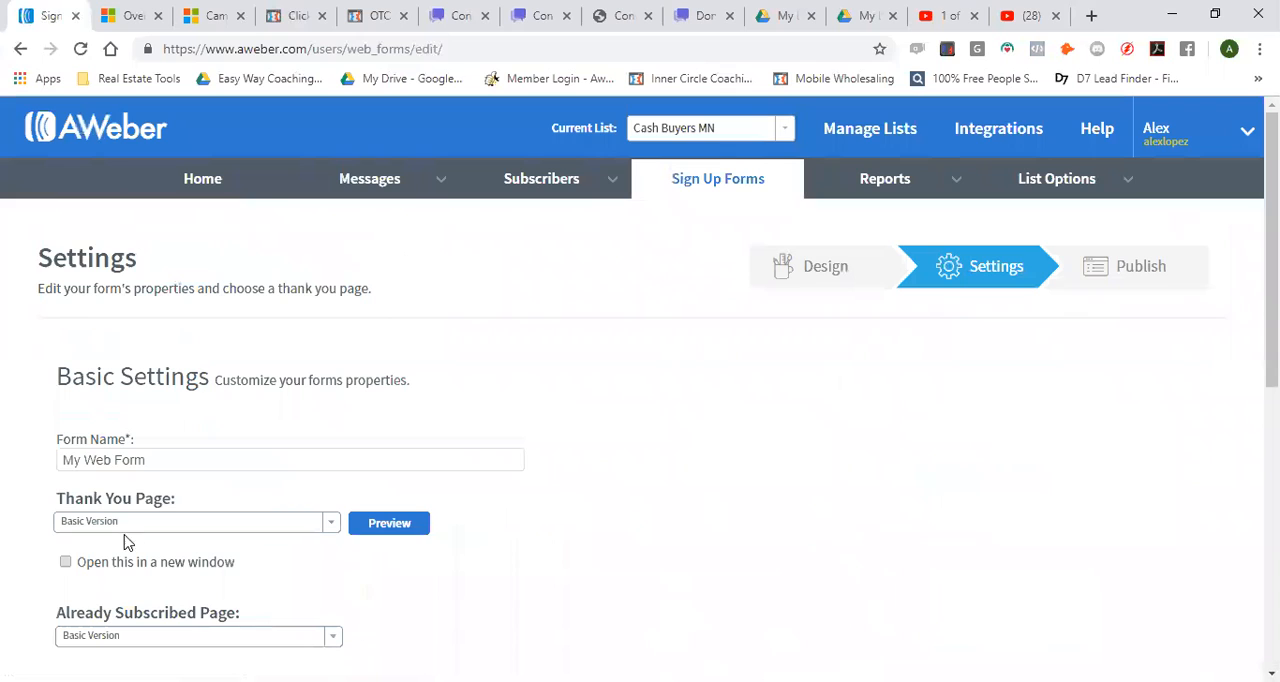
pyautogui.moveTo(193, 458); pyautogui.dragTo(14, 465)
pyautogui.write('Cash Buyers')
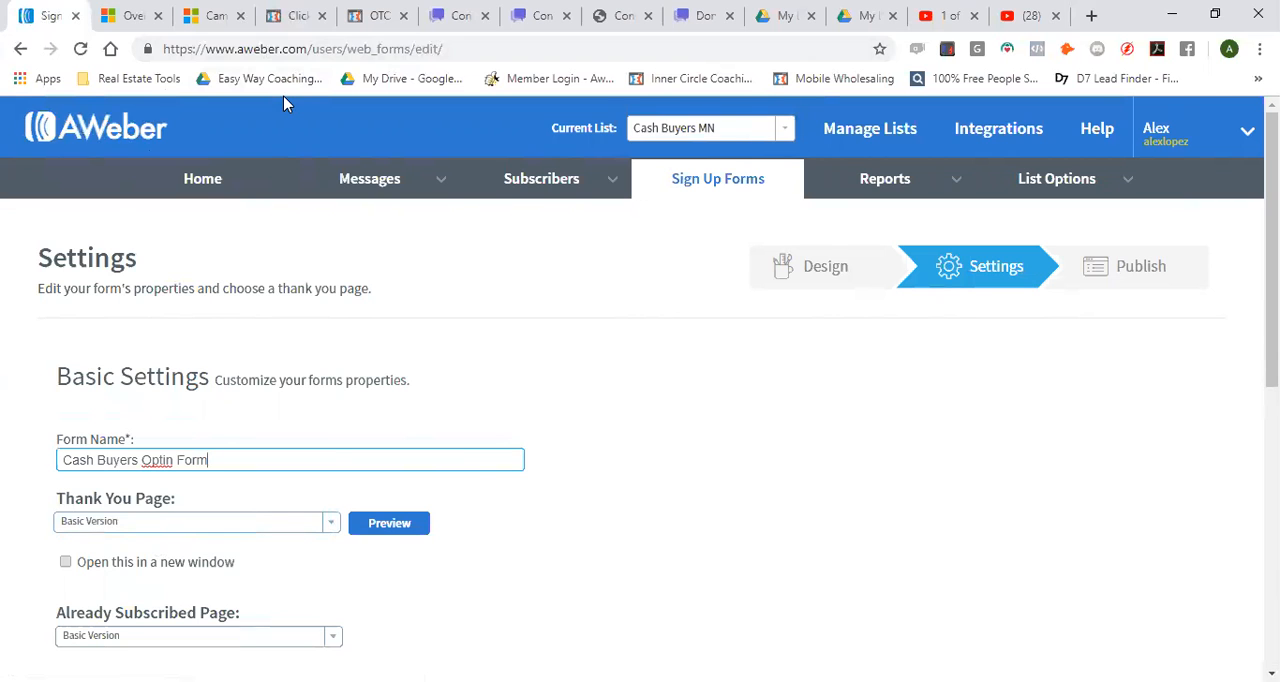
# Check the Thank You step of the Homes for Cash funnel in ClickFunnels, and return to the AWeber form settings
pyautogui.click(280, 18)
pyautogui.scroll(-2, 258, 470)
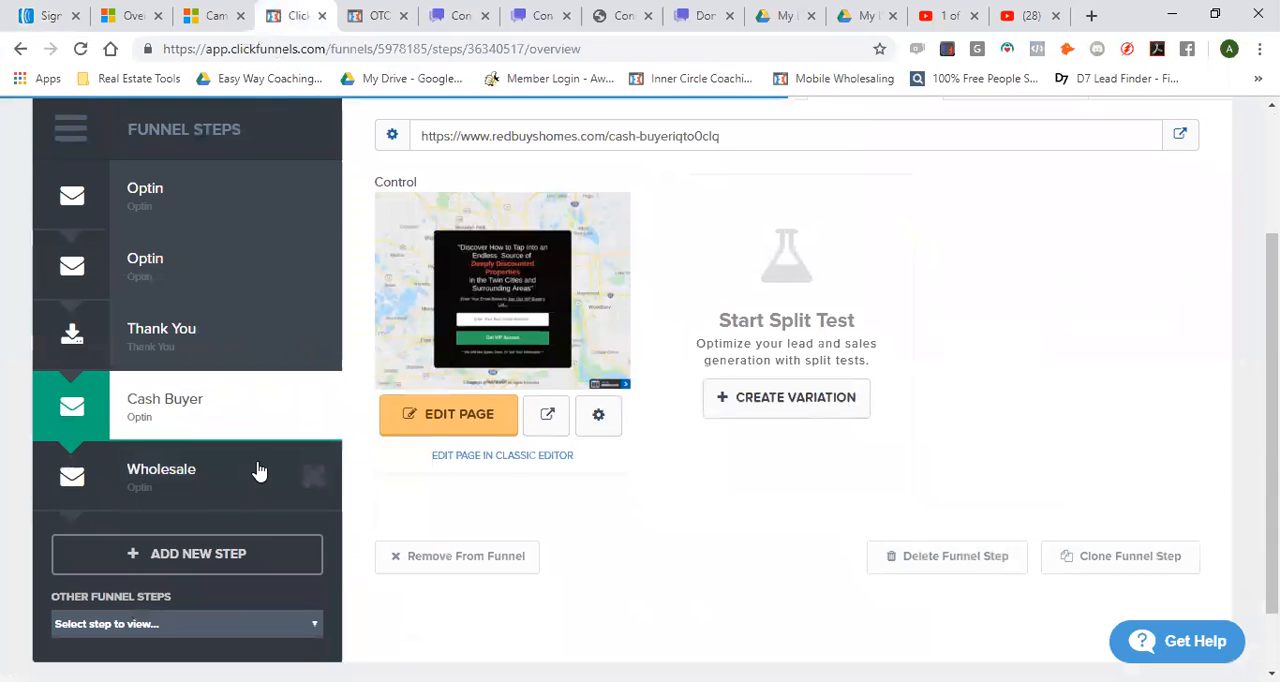
pyautogui.click(177, 326)
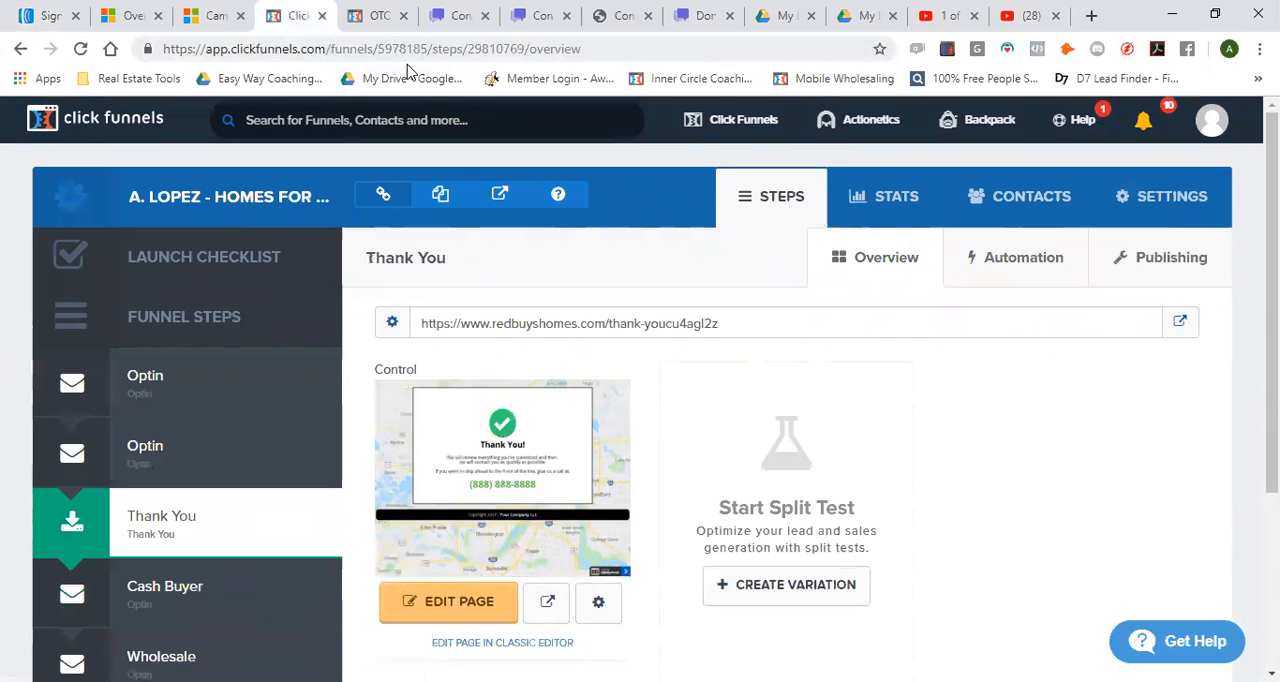
pyautogui.click(53, 18)
pyautogui.click(333, 523)
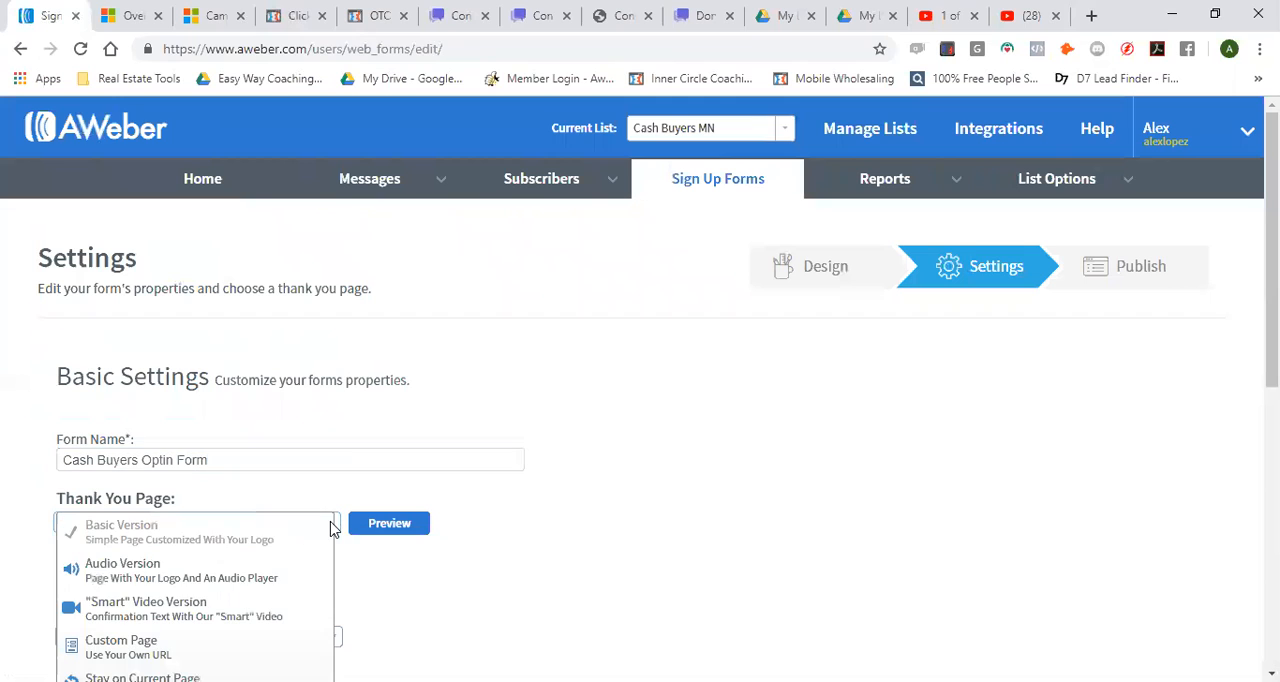
pyautogui.scroll(-1, 210, 572)
pyautogui.click(194, 564)
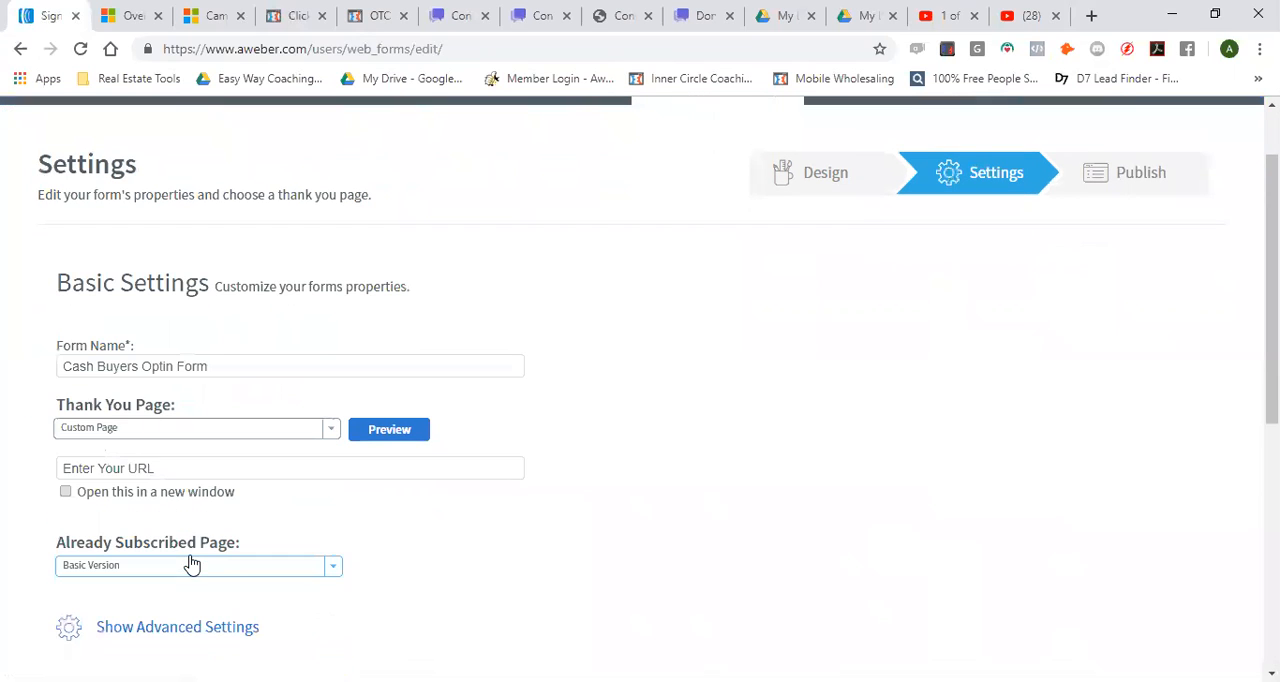
pyautogui.click(165, 468)
pyautogui.moveTo(142, 468); pyautogui.dragTo(45, 476)
pyautogui.click(321, 437)
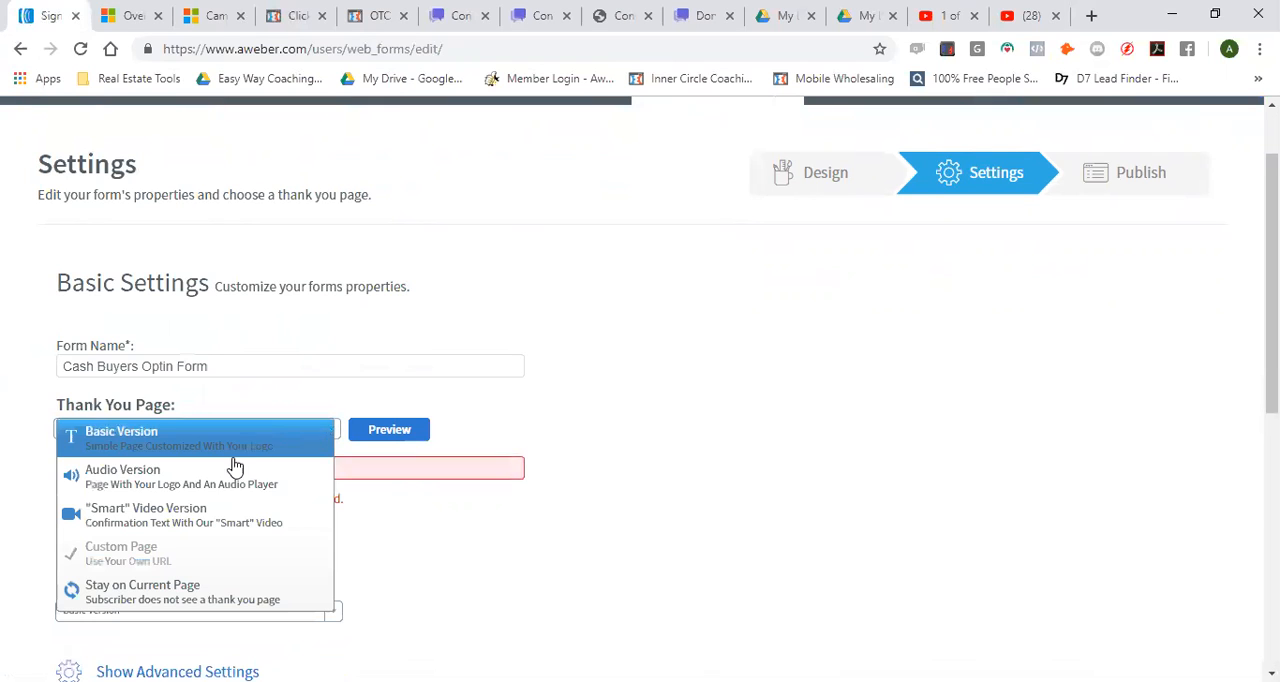
pyautogui.click(168, 440)
# Proceed to publishing the form with the basic thank you page, using the option to install it yourself
pyautogui.scroll(-2, 443, 503)
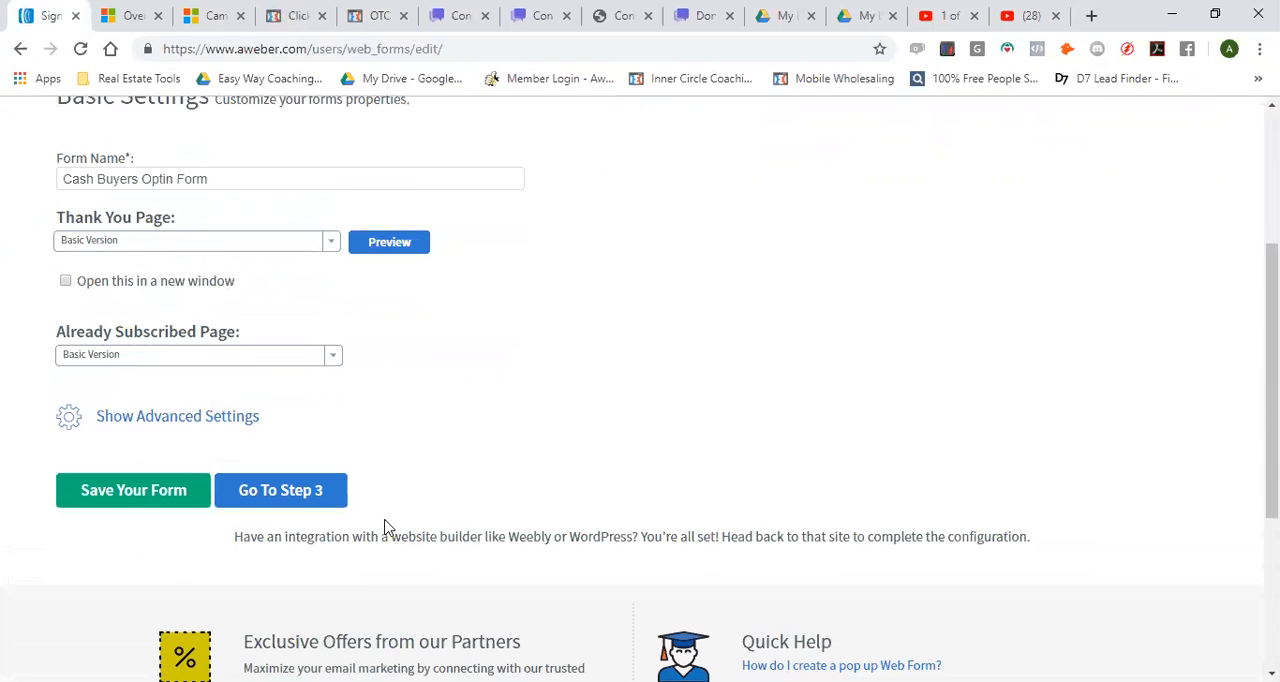
pyautogui.click(277, 500)
pyautogui.click(905, 480)
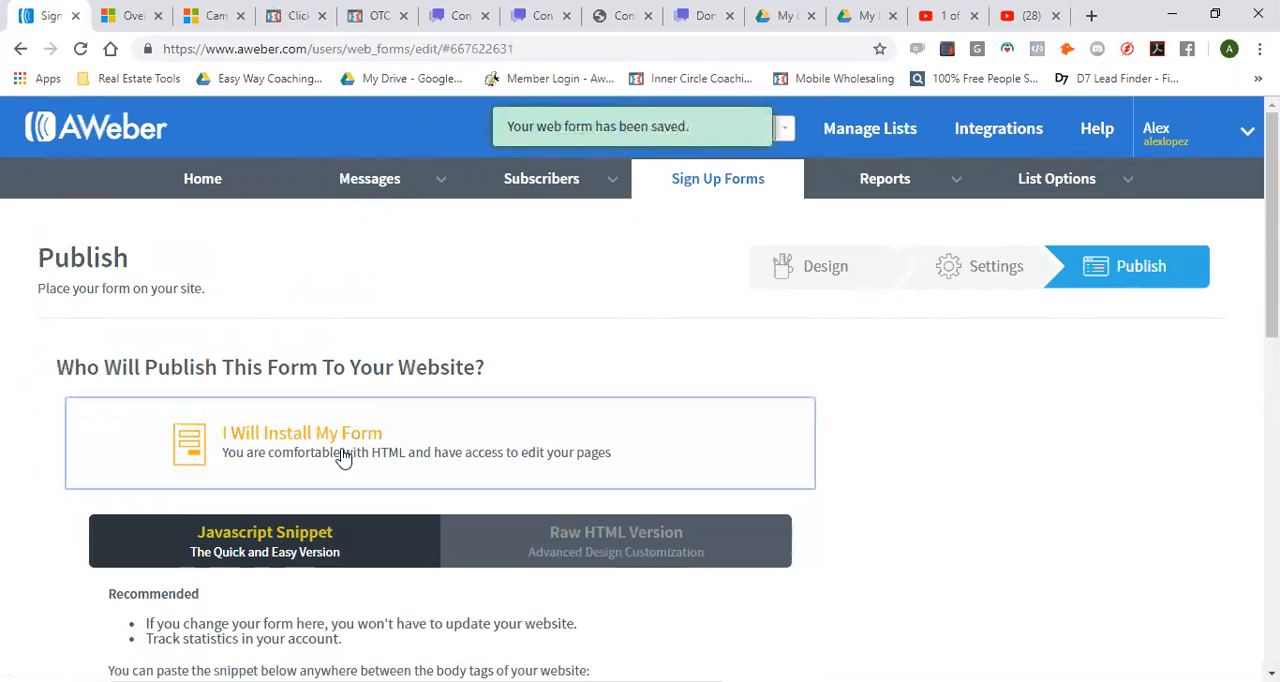
# Show the form's installation code as the Raw HTML Version and bring its form styles option into view
pyautogui.scroll(-2, 340, 440)
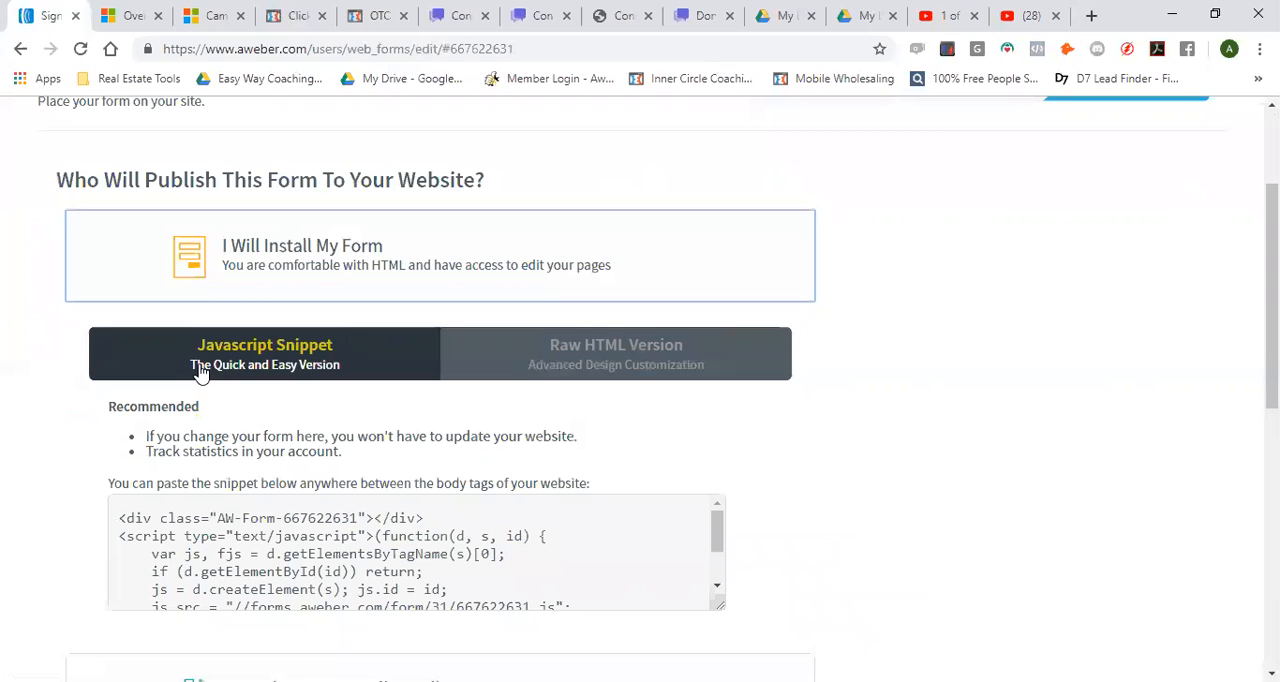
pyautogui.click(612, 358)
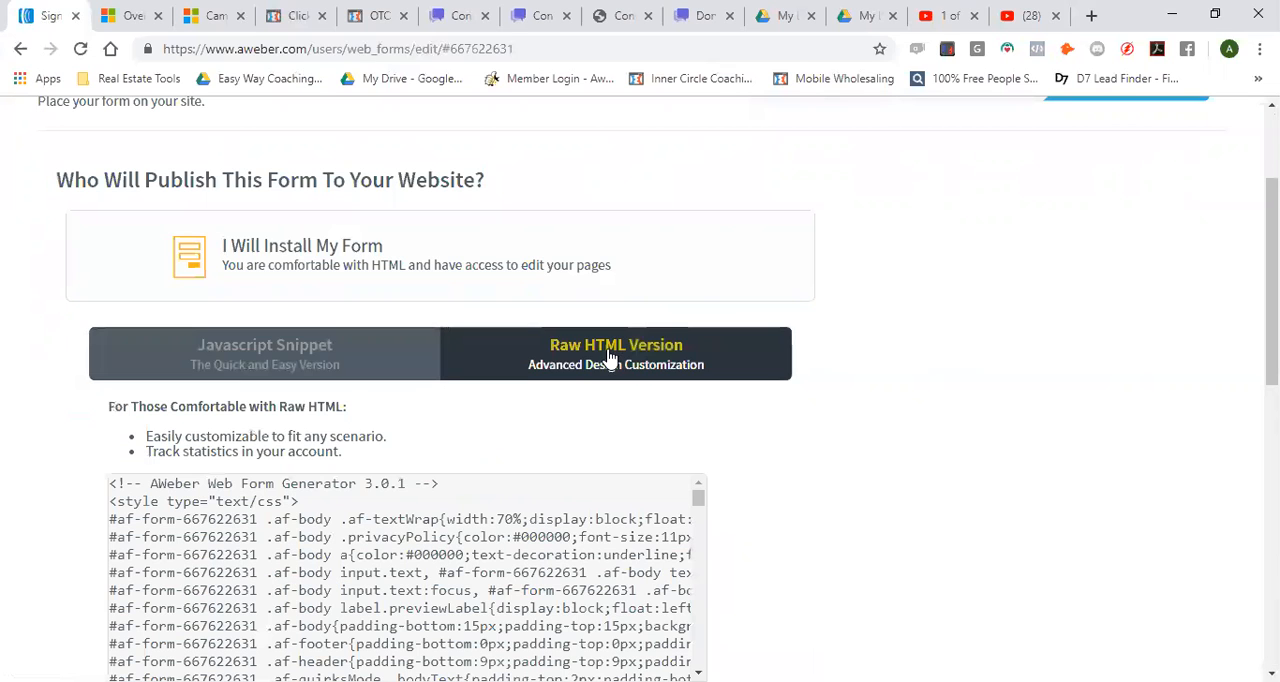
pyautogui.scroll(-1, 3, 420)
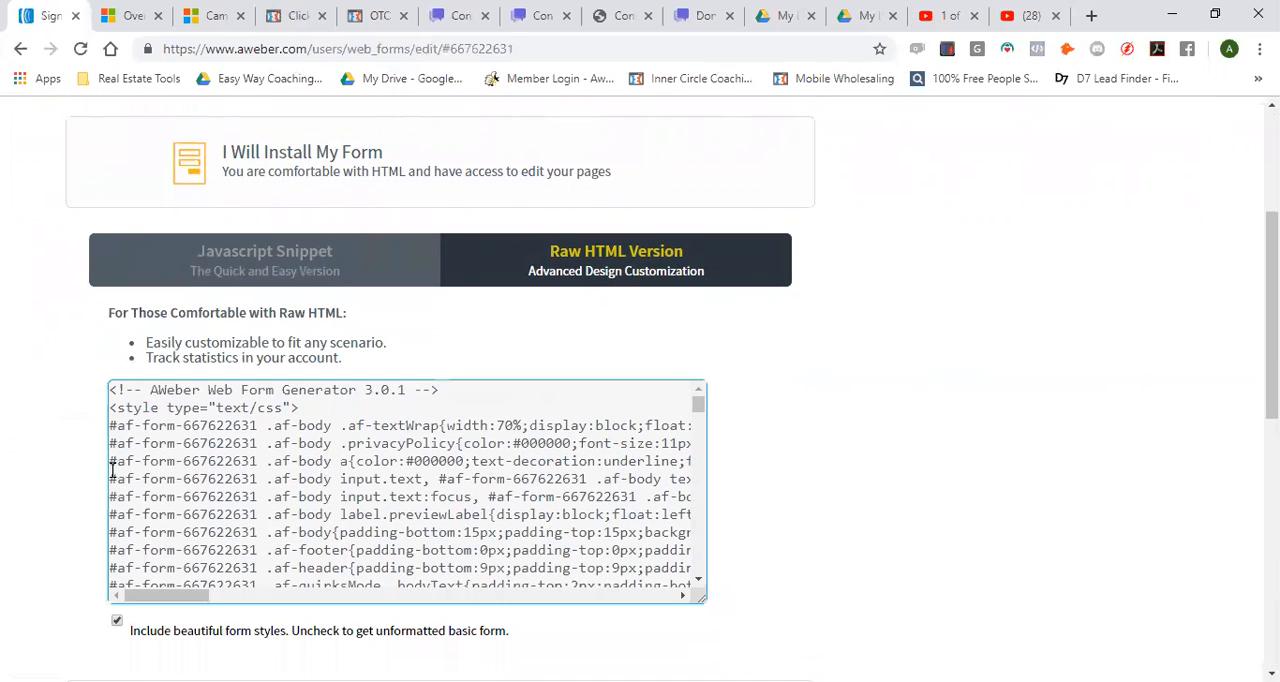
pyautogui.scroll(-1, 29, 537)
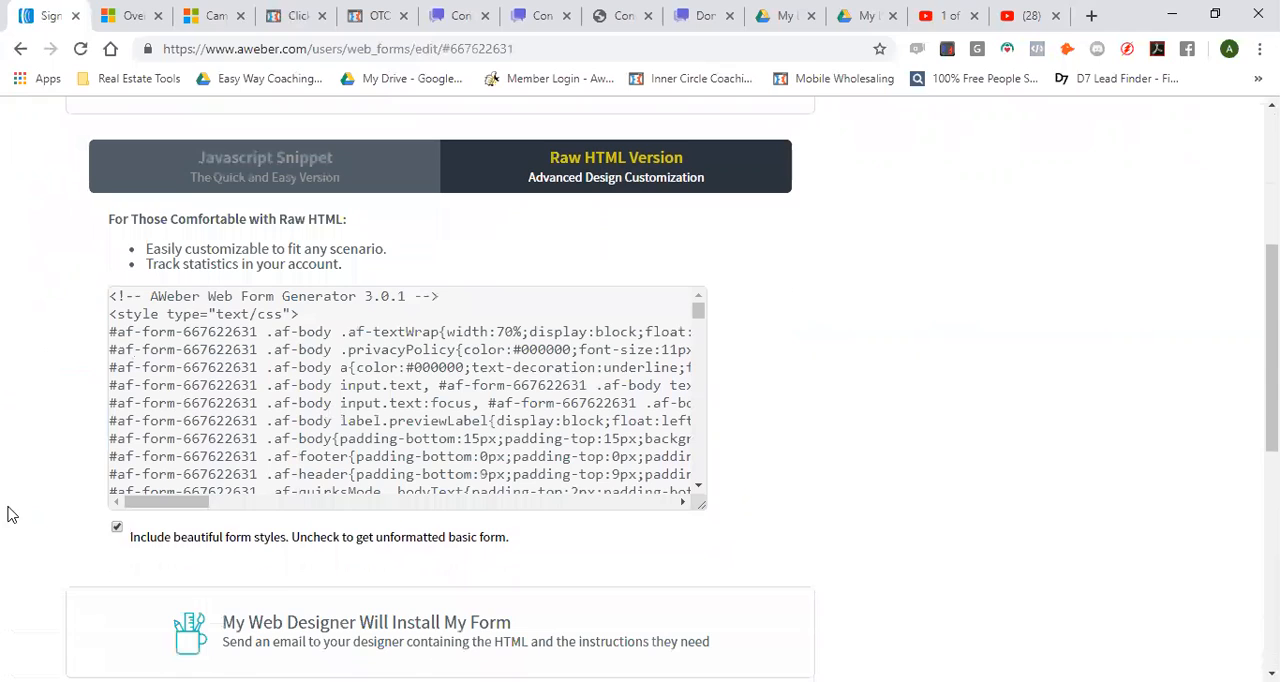
# Exclude the form styles from the raw HTML and copy the code from the opening form tag through the closing </form> tag
pyautogui.click(117, 530)
pyautogui.click(183, 430)
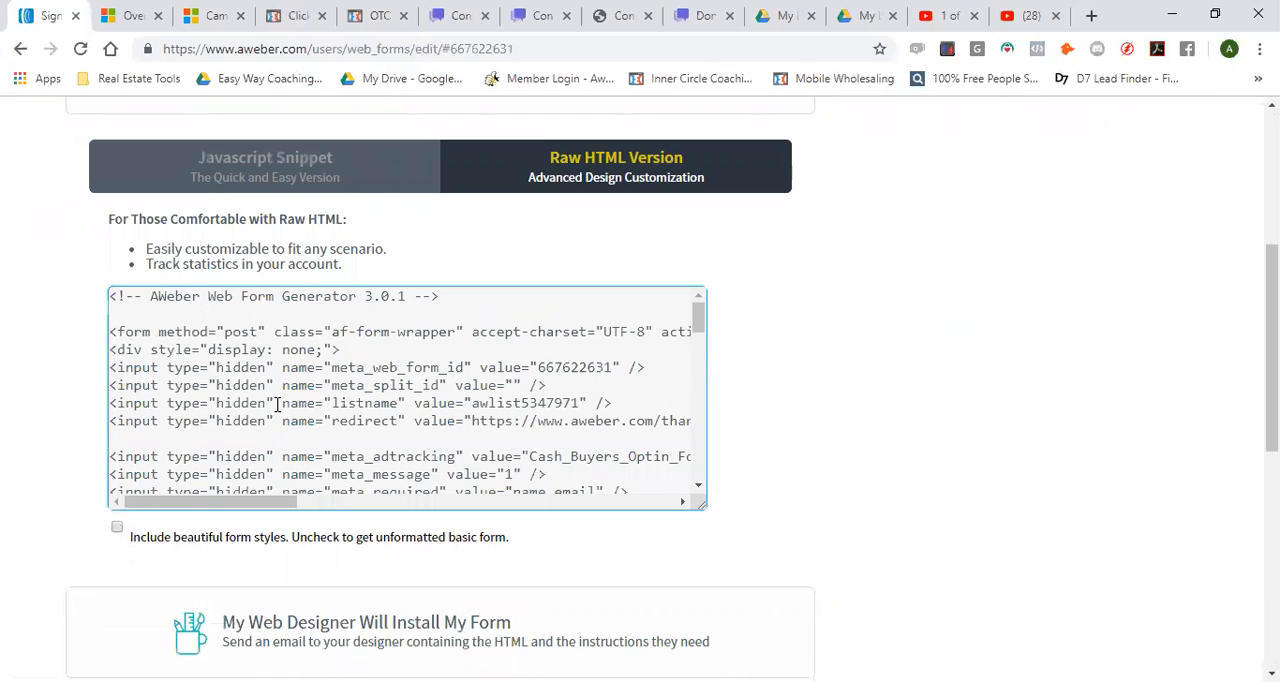
pyautogui.click(110, 333)
pyautogui.click(116, 333)
pyautogui.doubleClick(145, 334)
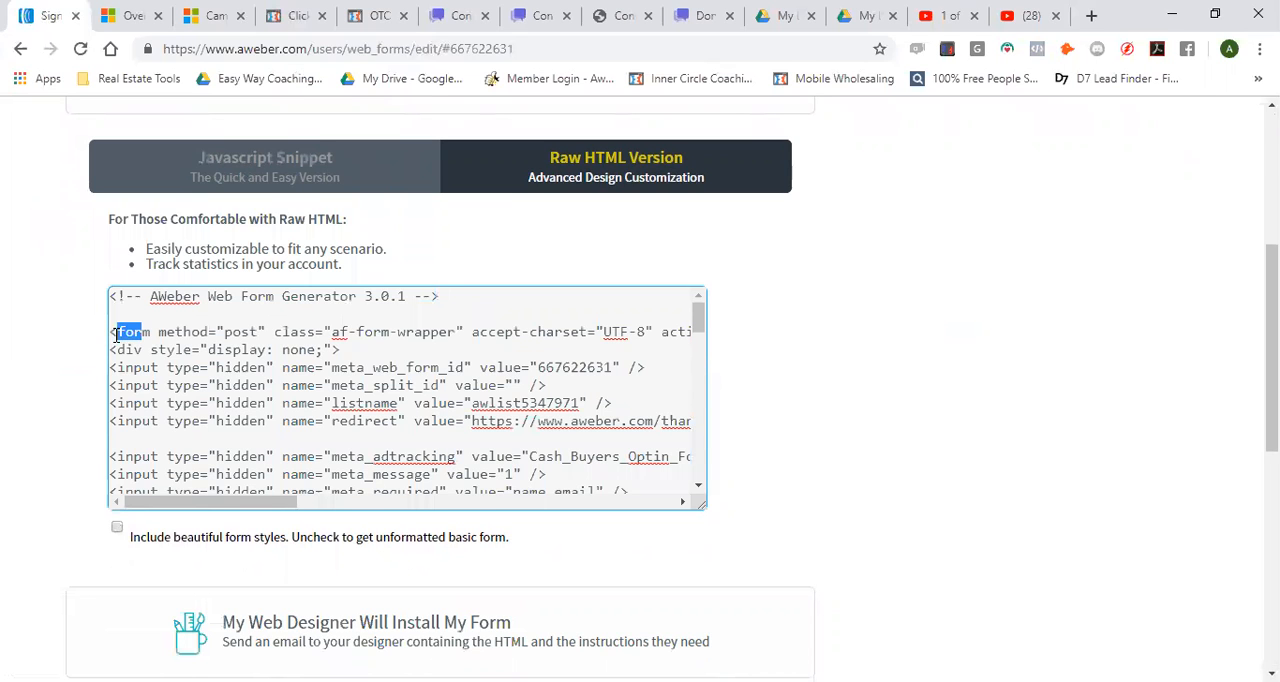
pyautogui.moveTo(108, 333); pyautogui.dragTo(173, 385)
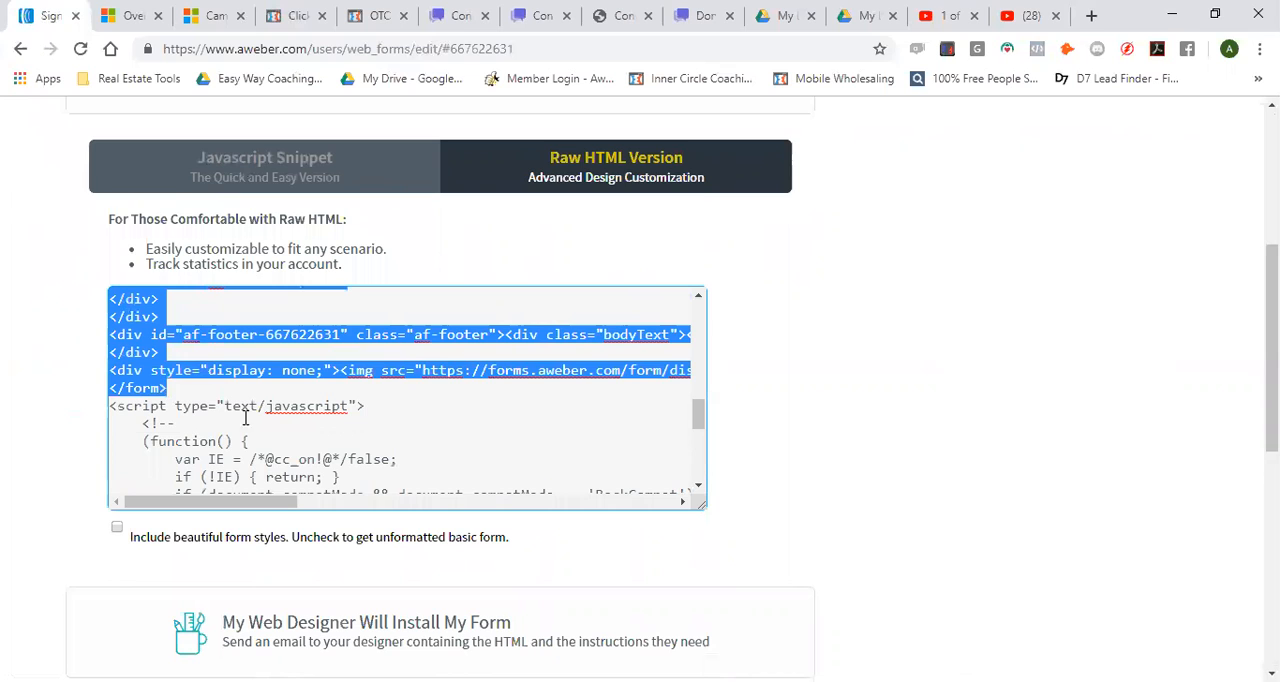
pyautogui.rightClick(229, 370)
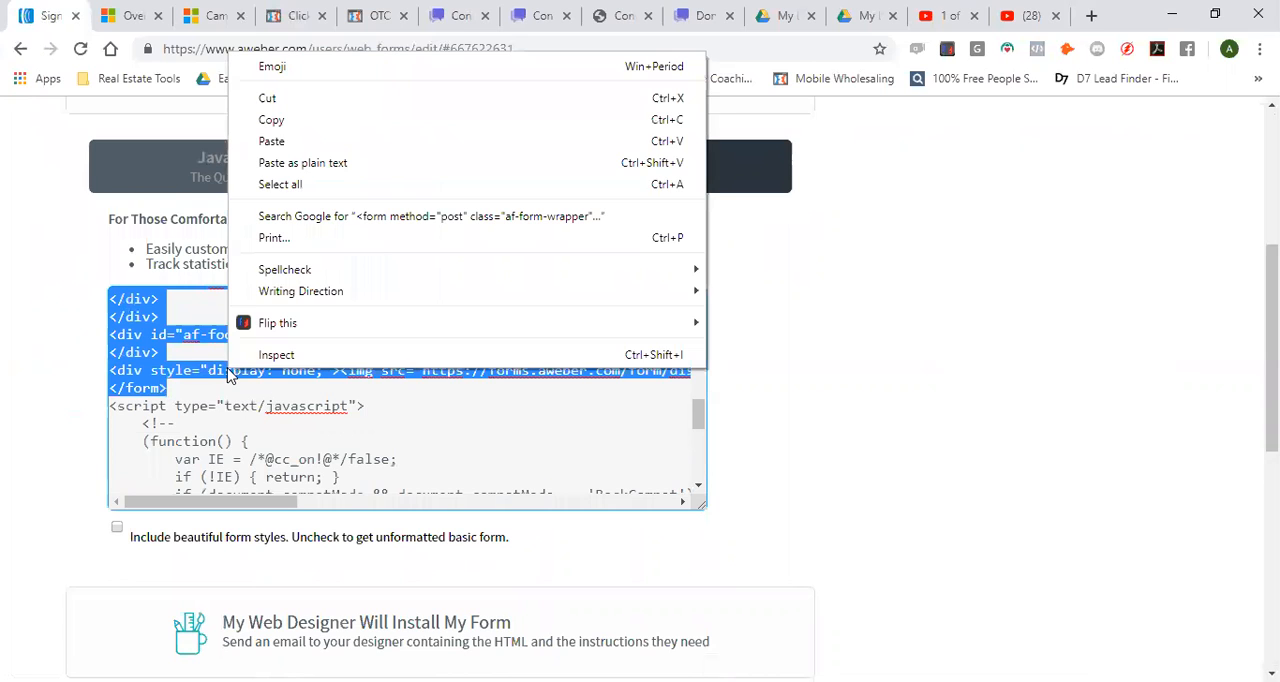
pyautogui.click(283, 128)
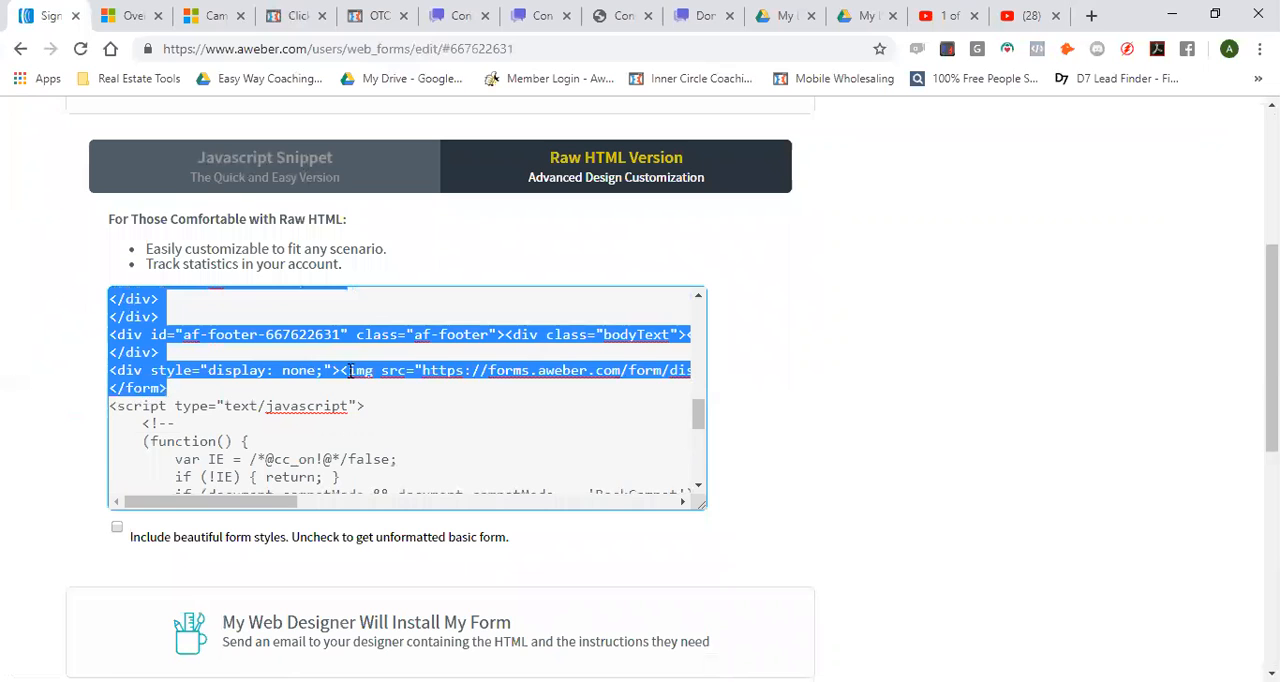
# Switch to ClickFunnels and open the funnel's Cash Buyer opt-in page in the page editor
pyautogui.click(293, 26)
pyautogui.scroll(-1, 170, 513)
pyautogui.click(187, 508)
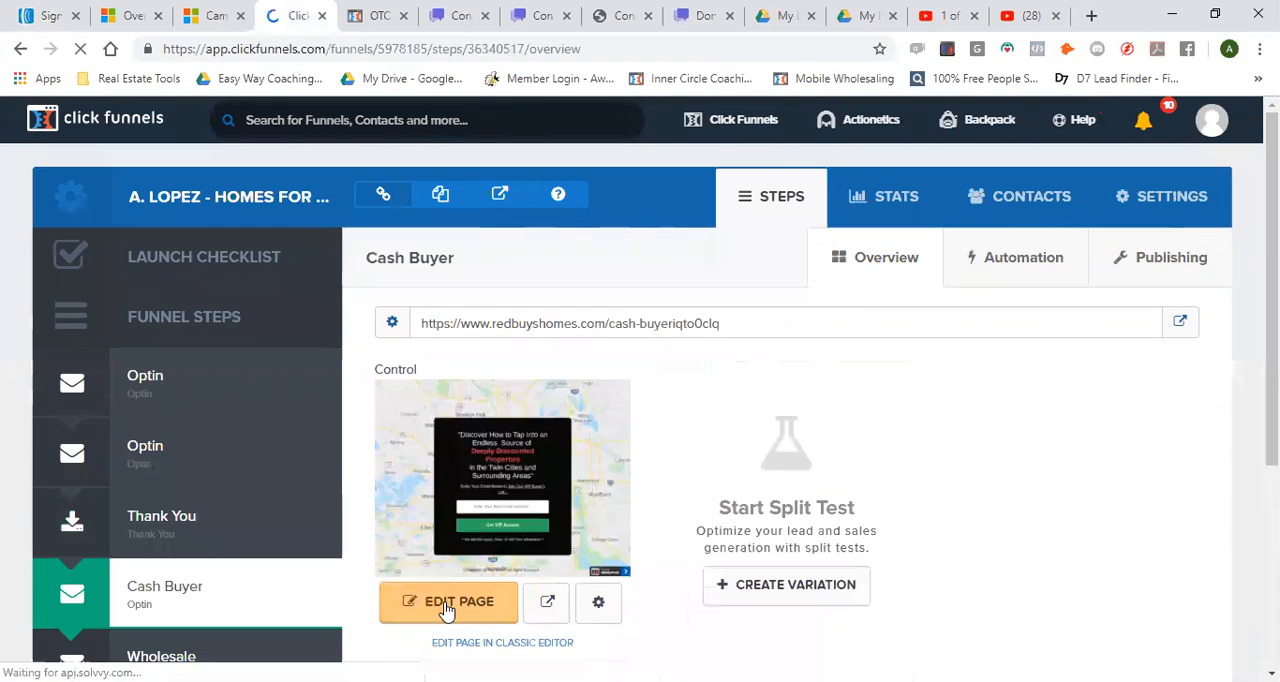
pyautogui.click(446, 610)
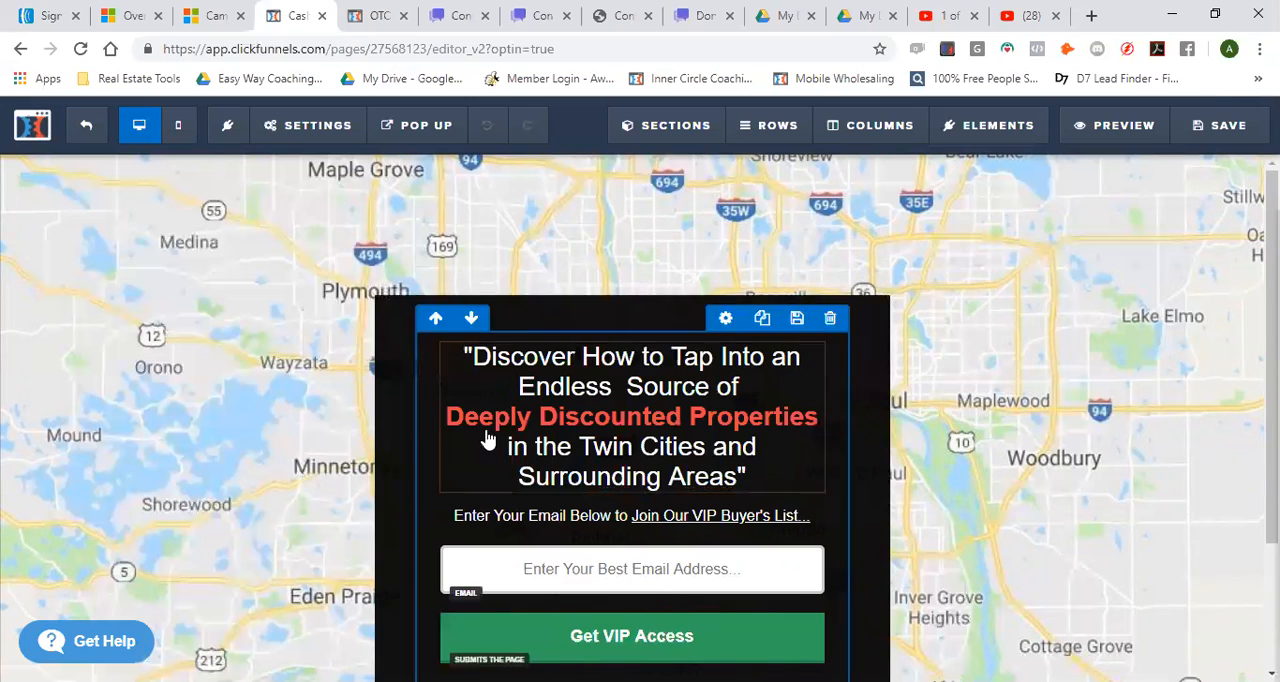
pyautogui.scroll(-2, 487, 440)
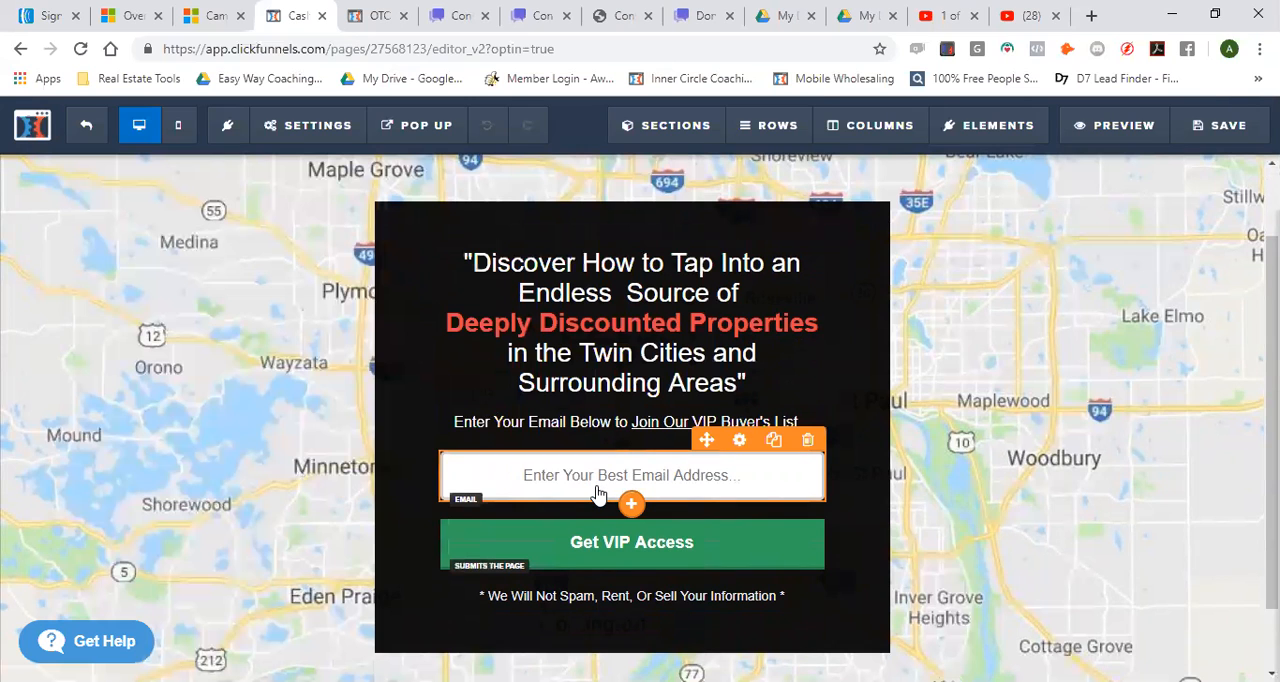
# In the page's email integration settings, choose the null (Html Form) integration with the Integrate Existing Form (Add HTML Below) action
pyautogui.moveTo(311, 126)
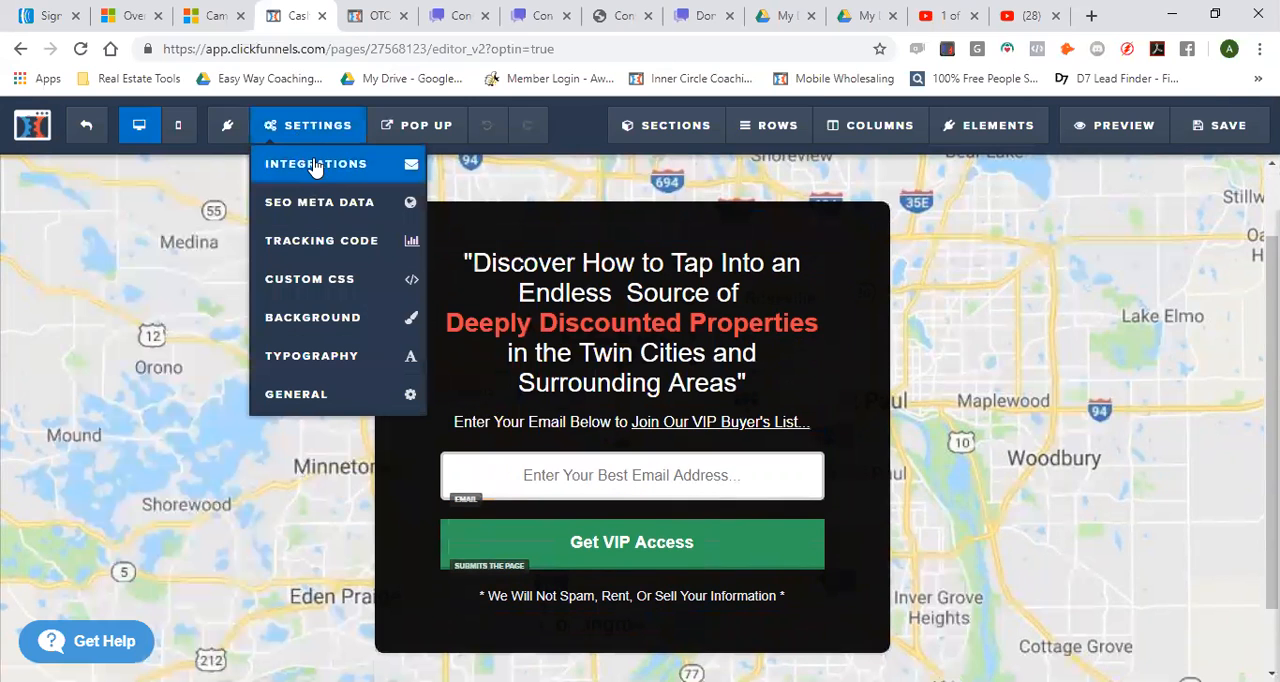
pyautogui.click(316, 167)
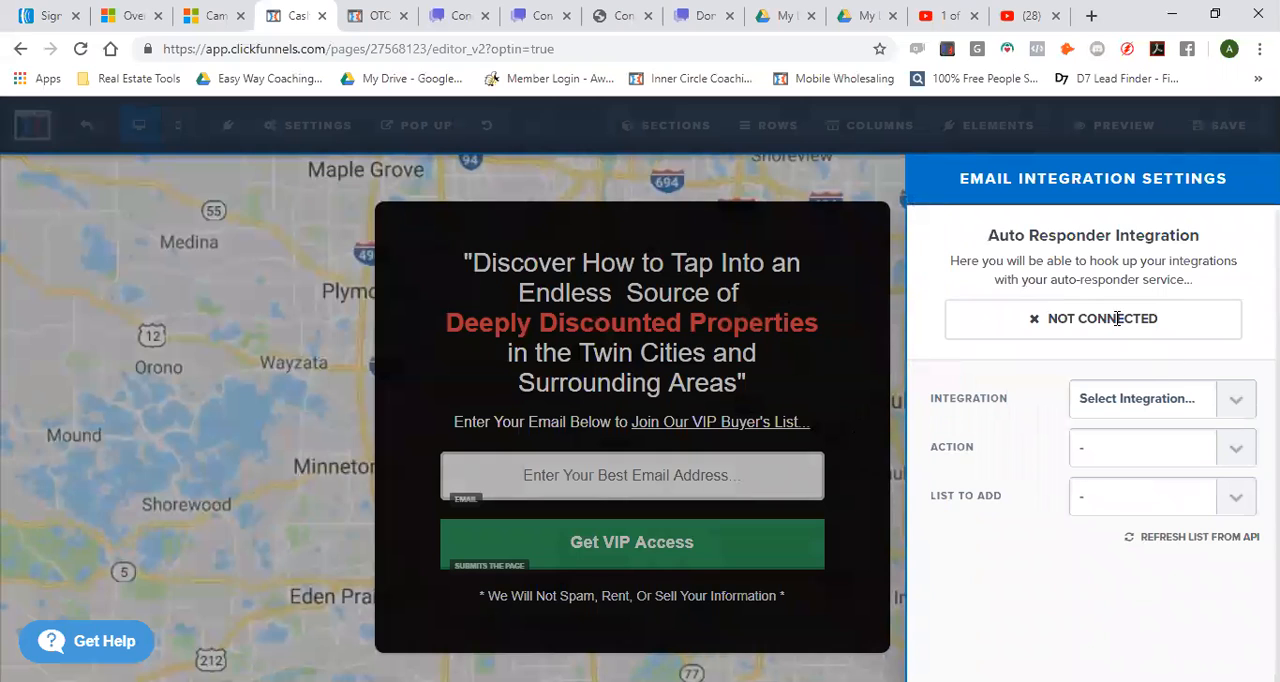
pyautogui.click(1215, 402)
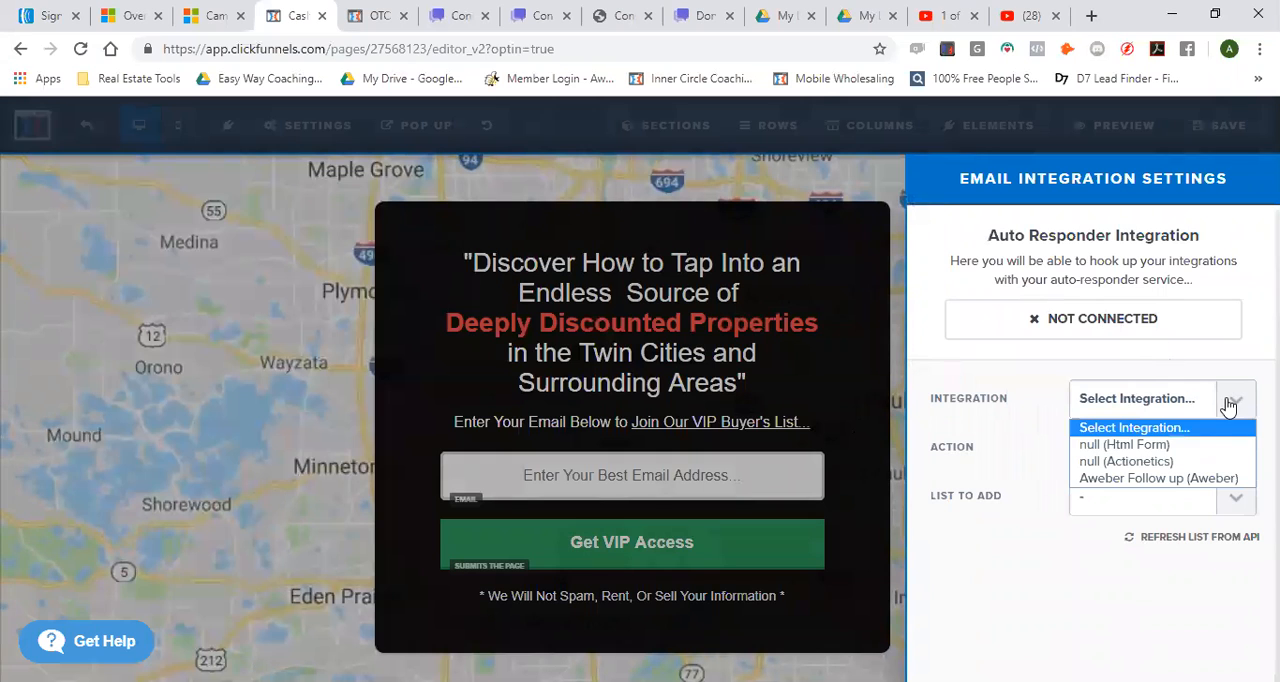
pyautogui.click(1173, 446)
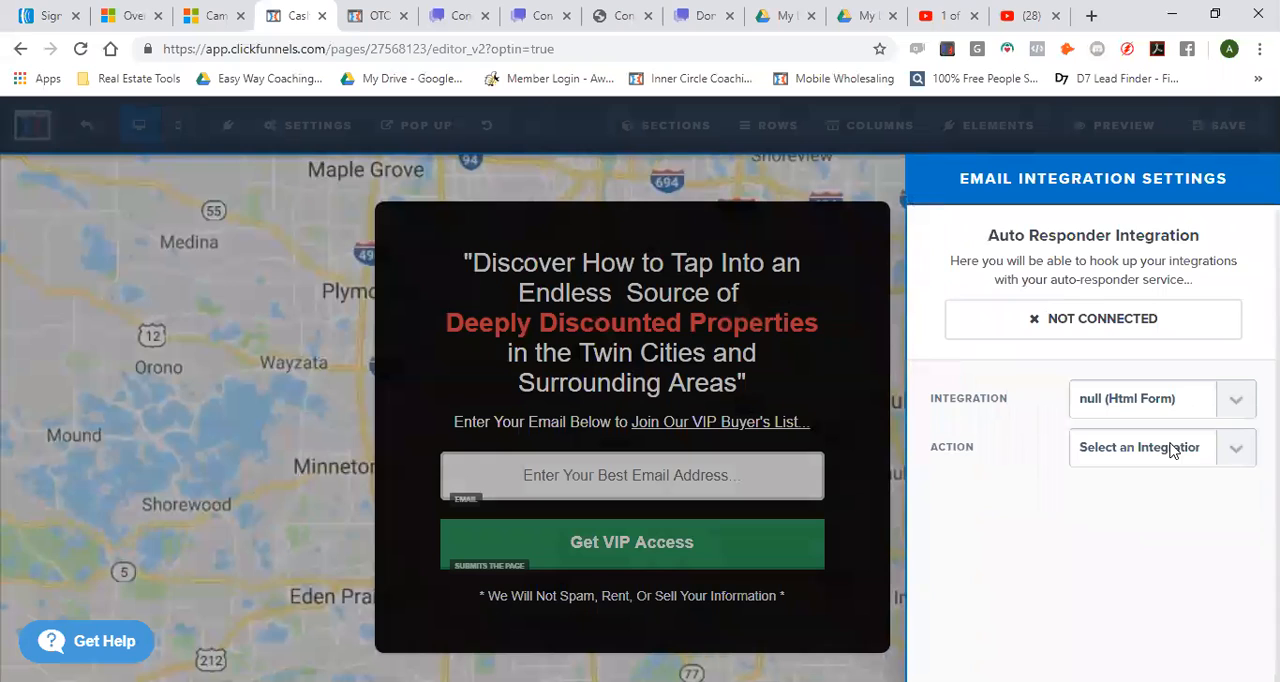
pyautogui.click(1234, 457)
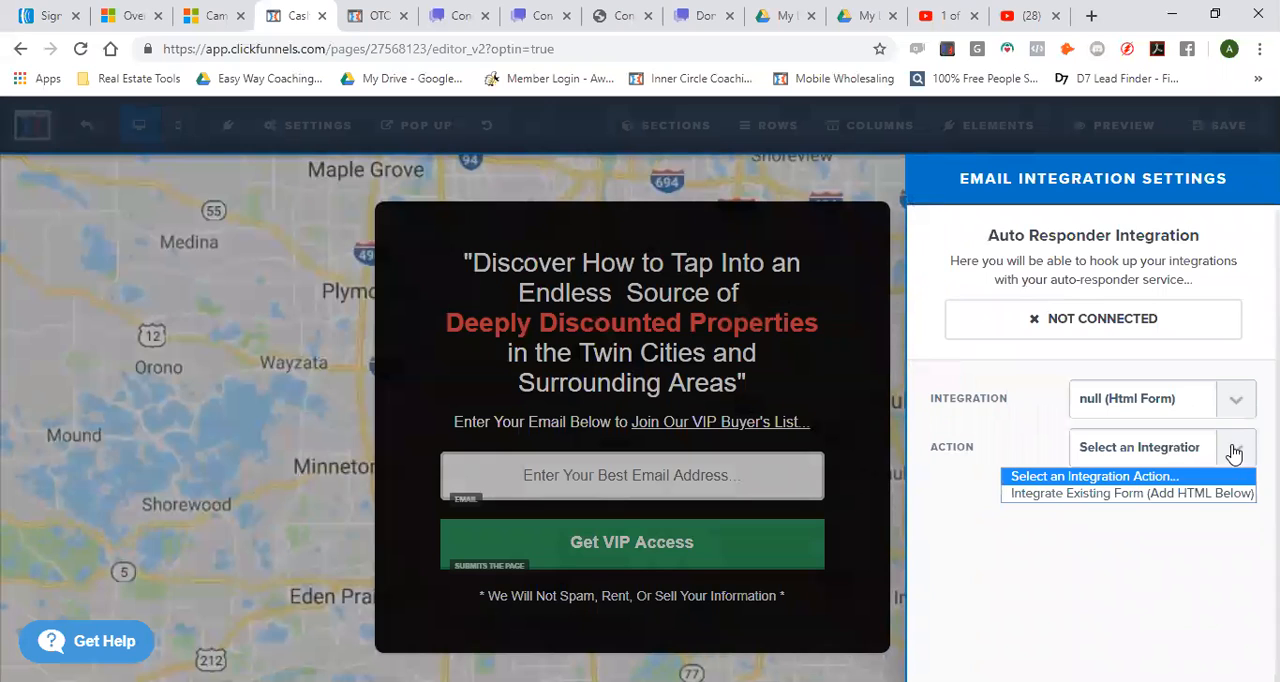
pyautogui.click(1167, 493)
# Paste the copied AWeber form code as the web form code, then parse and save the web form
pyautogui.scroll(-2, 991, 389)
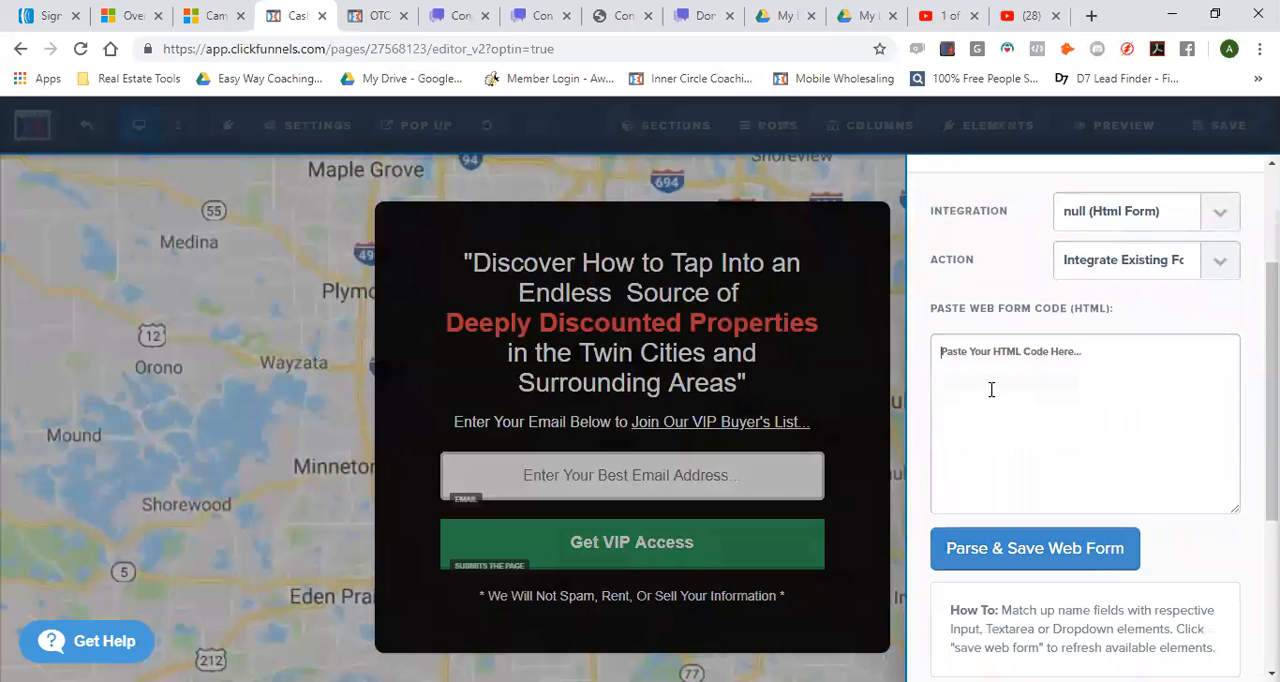
pyautogui.hotkey('ctrl', 'v')
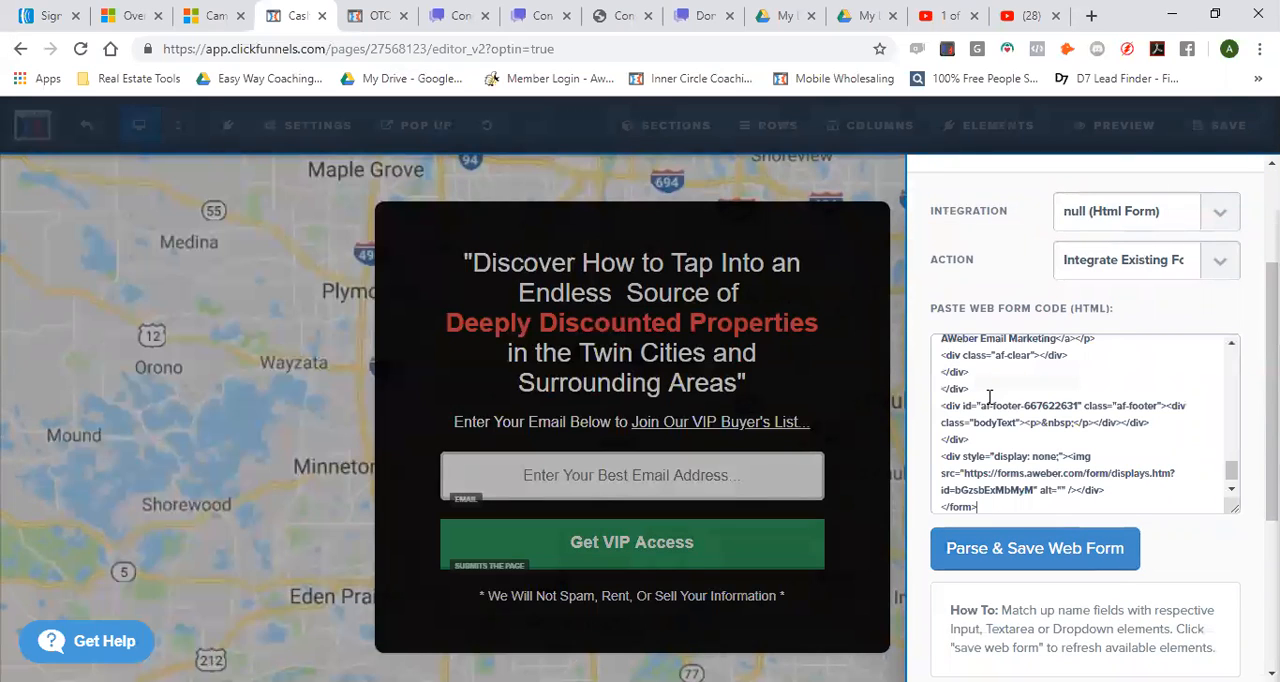
pyautogui.click(1013, 560)
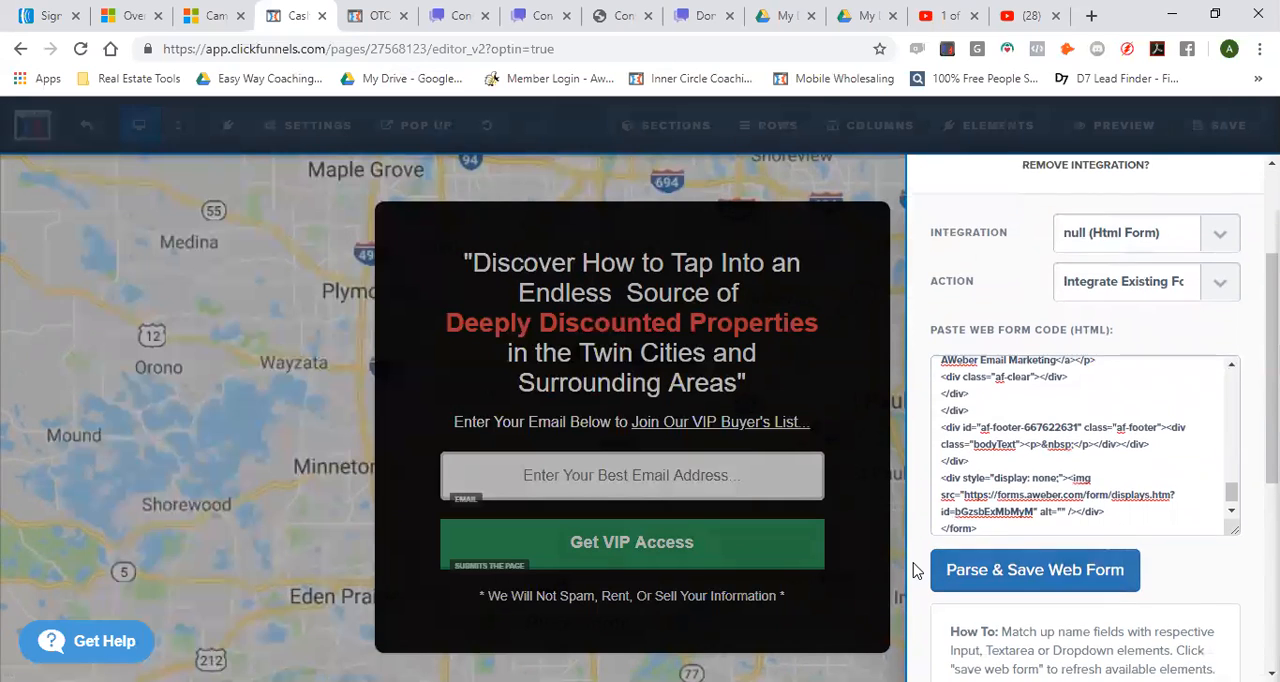
# Sync the web form's email field to the page's email input, leave name as Not Synced, and close the integration settings
pyautogui.scroll(-3, 925, 566)
pyautogui.click(1207, 469)
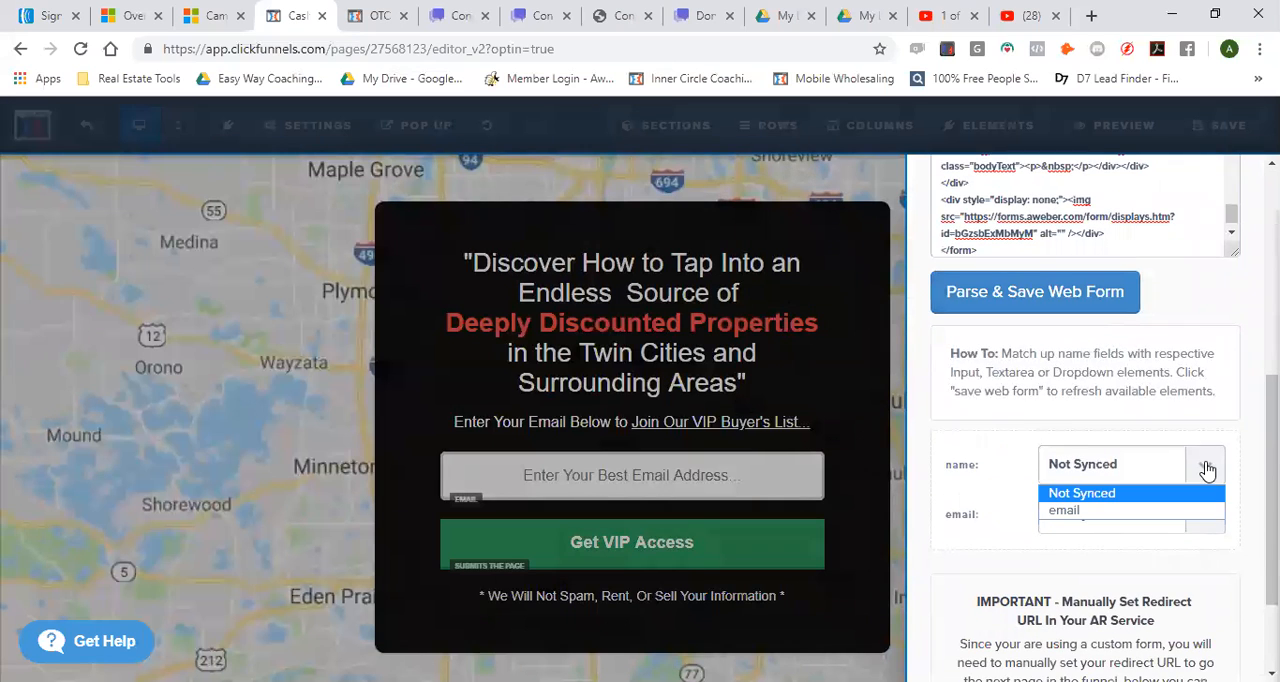
pyautogui.click(1076, 495)
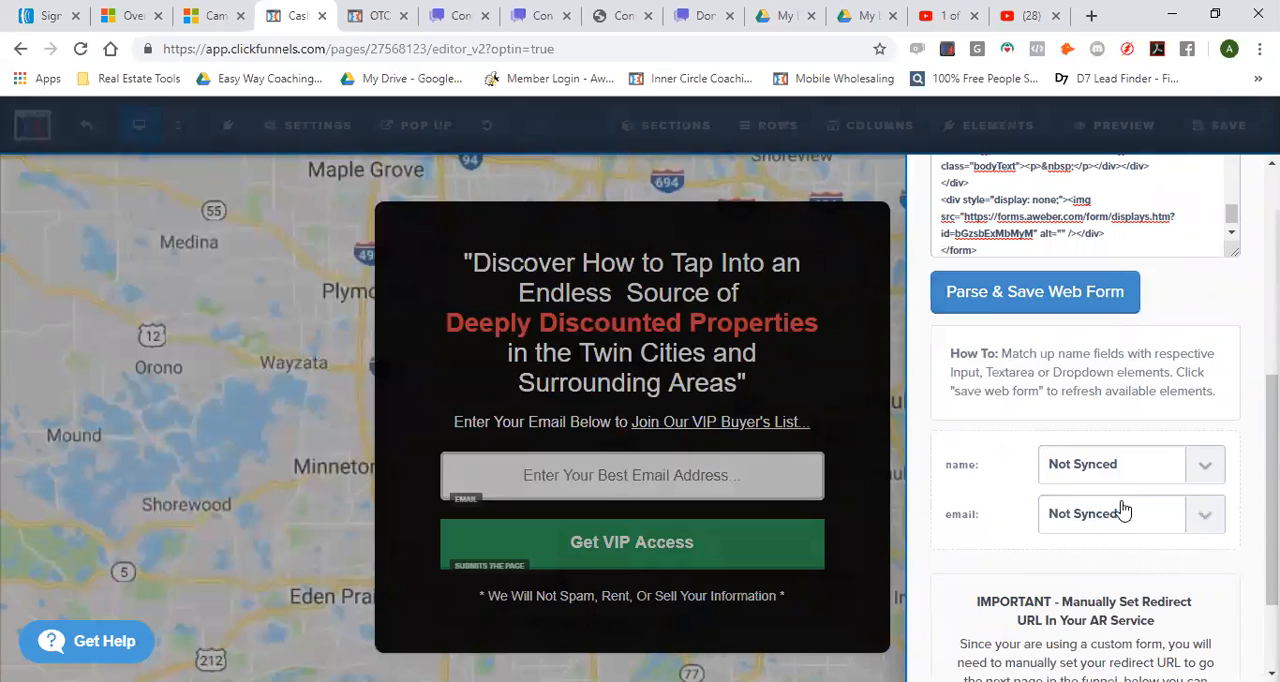
pyautogui.click(1203, 515)
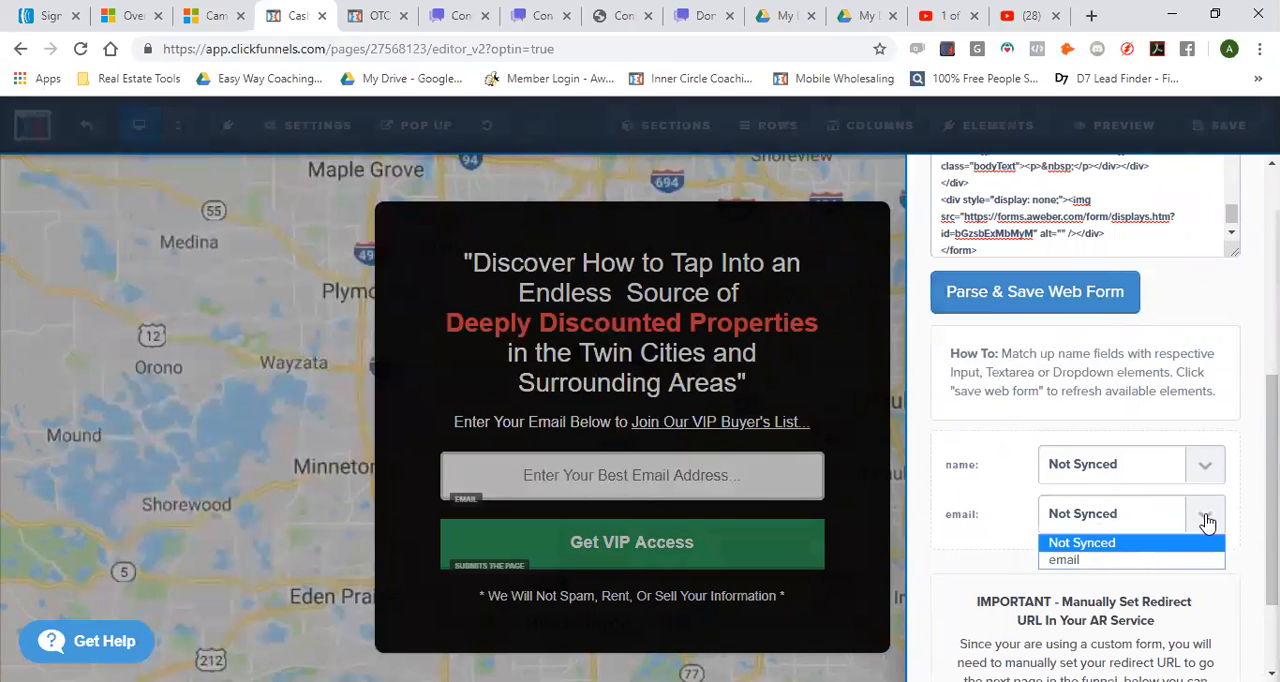
pyautogui.click(1064, 562)
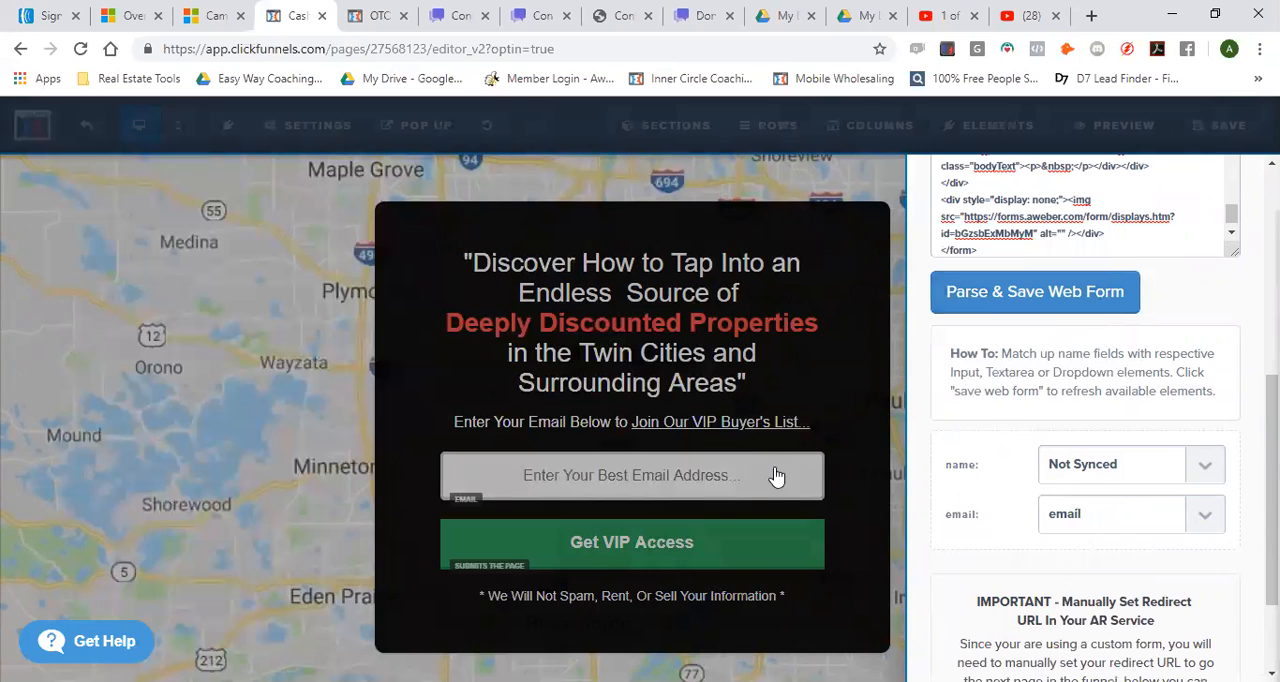
pyautogui.click(846, 460)
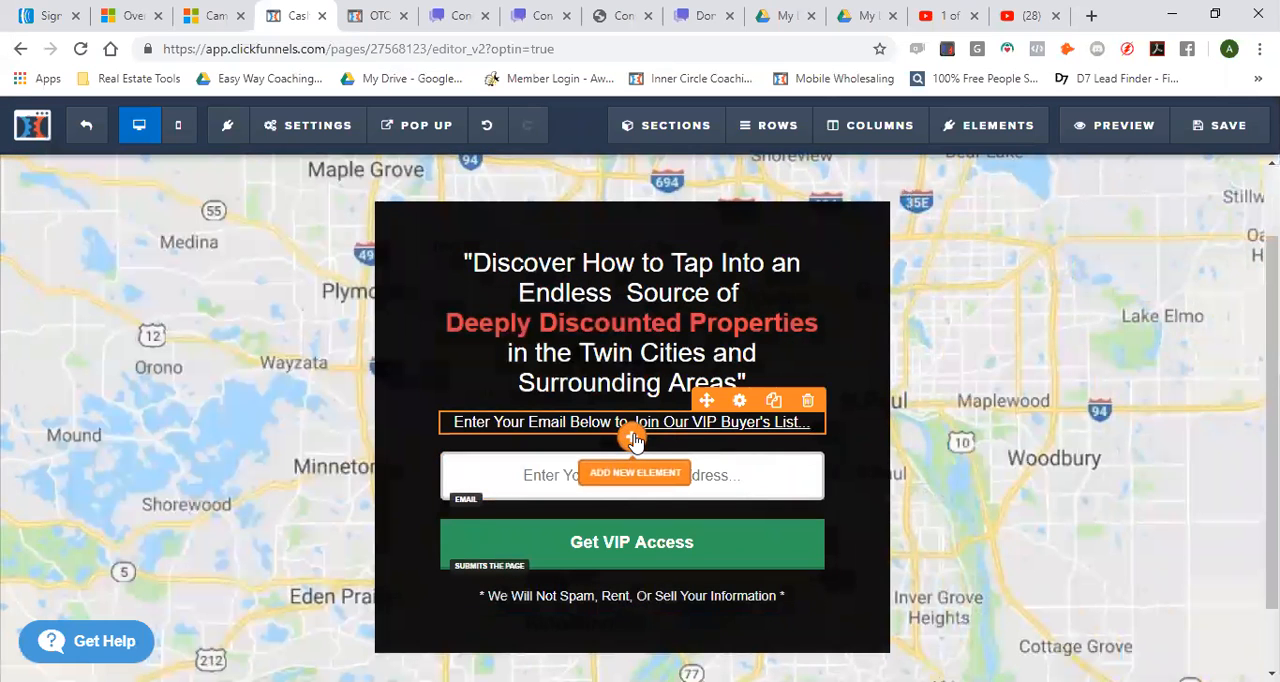
# Add a new form input element between the VIP Buyer's List line and the email field
pyautogui.click(633, 470)
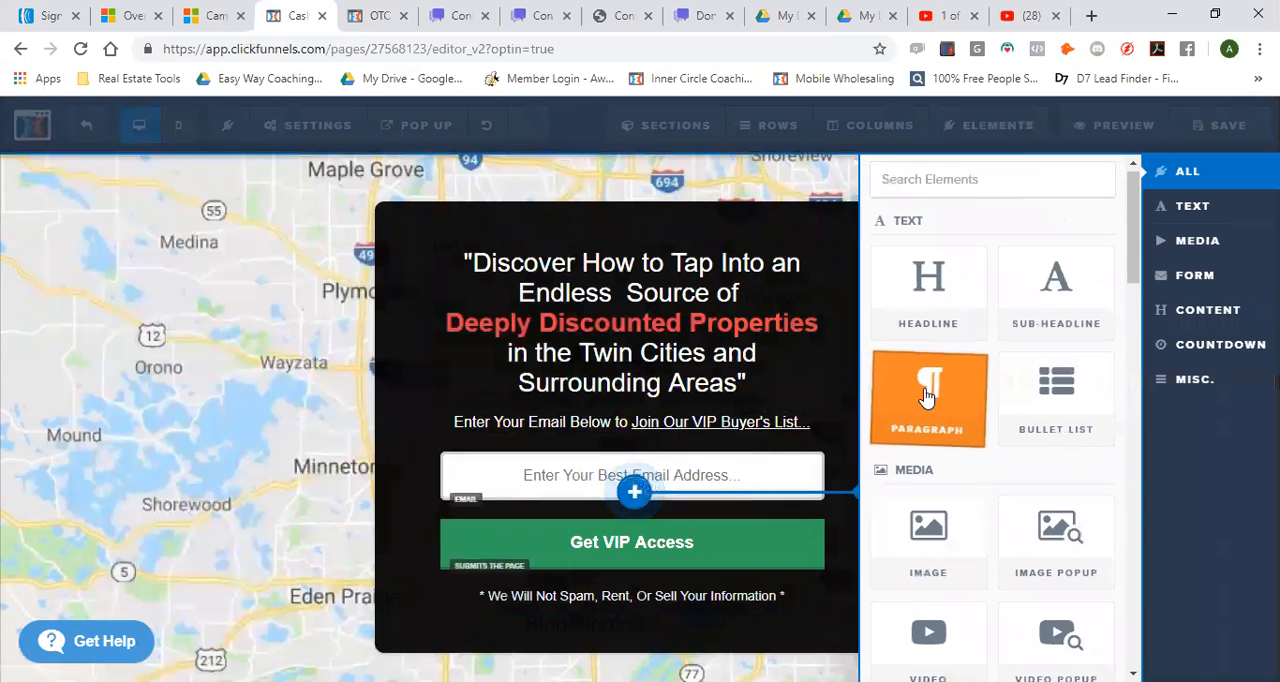
pyautogui.scroll(-5, 928, 390)
pyautogui.click(928, 530)
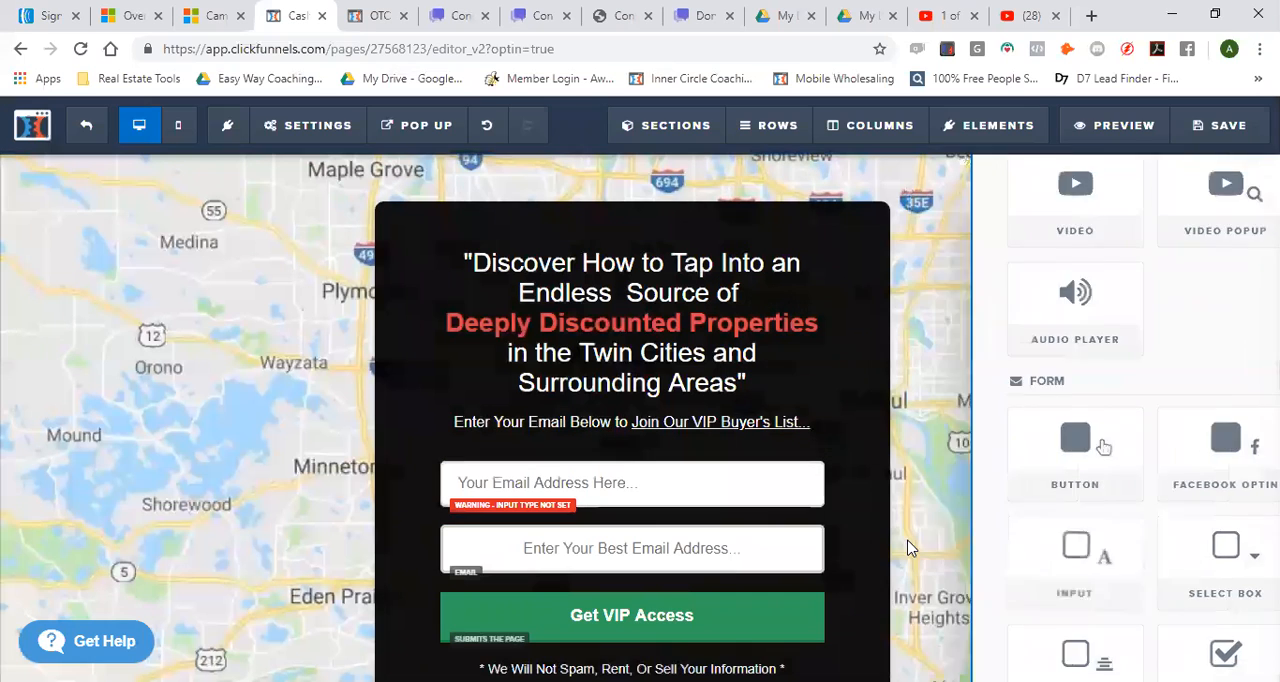
# Set the new input's type to Full Name and its placeholder text to "Your Name Here...", and make it required
pyautogui.click(622, 490)
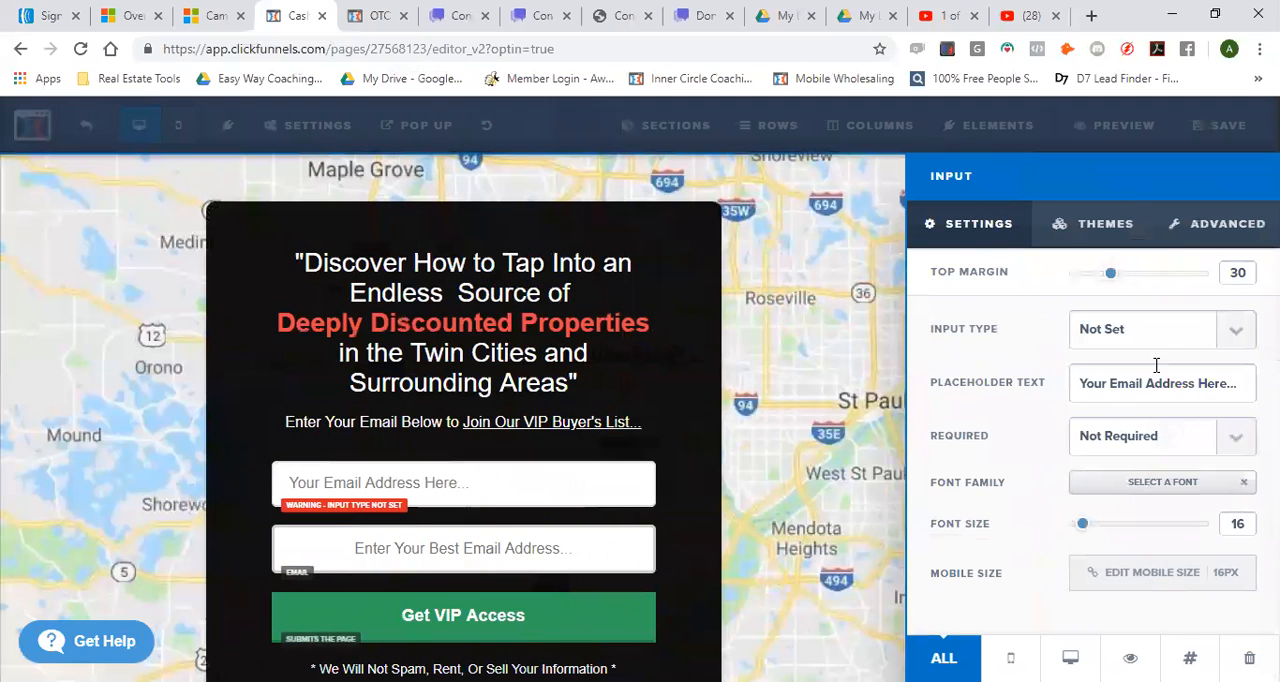
pyautogui.click(1240, 338)
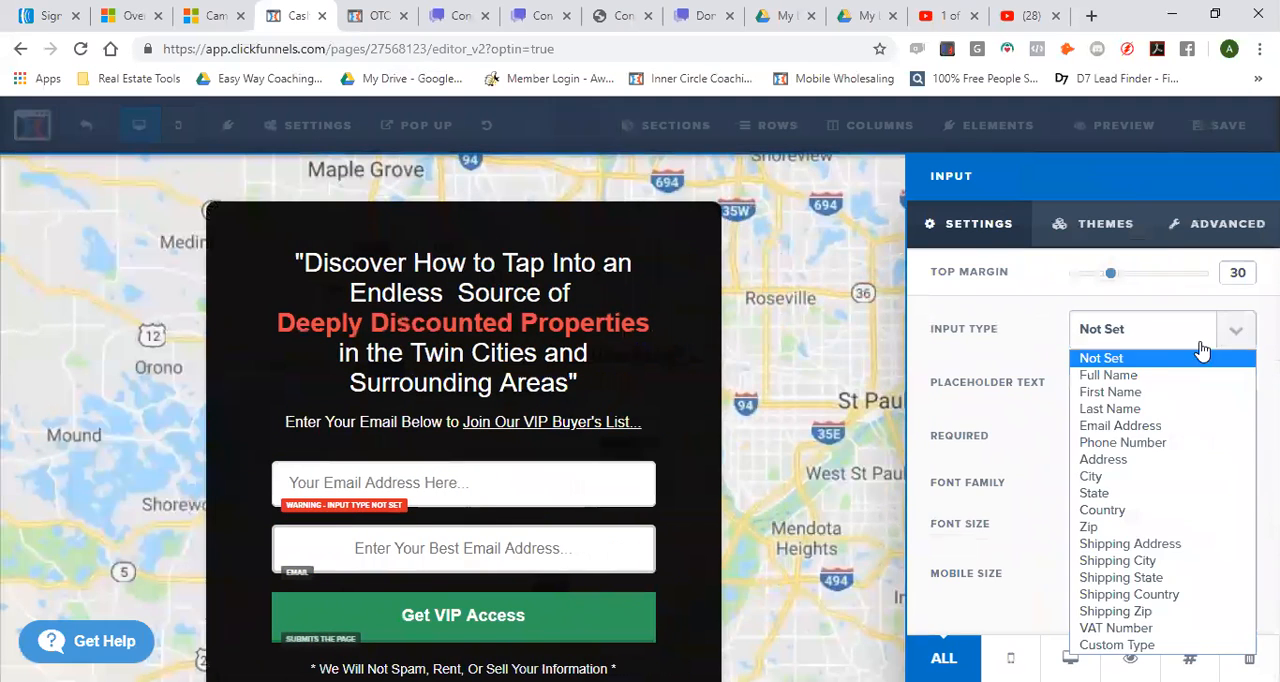
pyautogui.click(1152, 376)
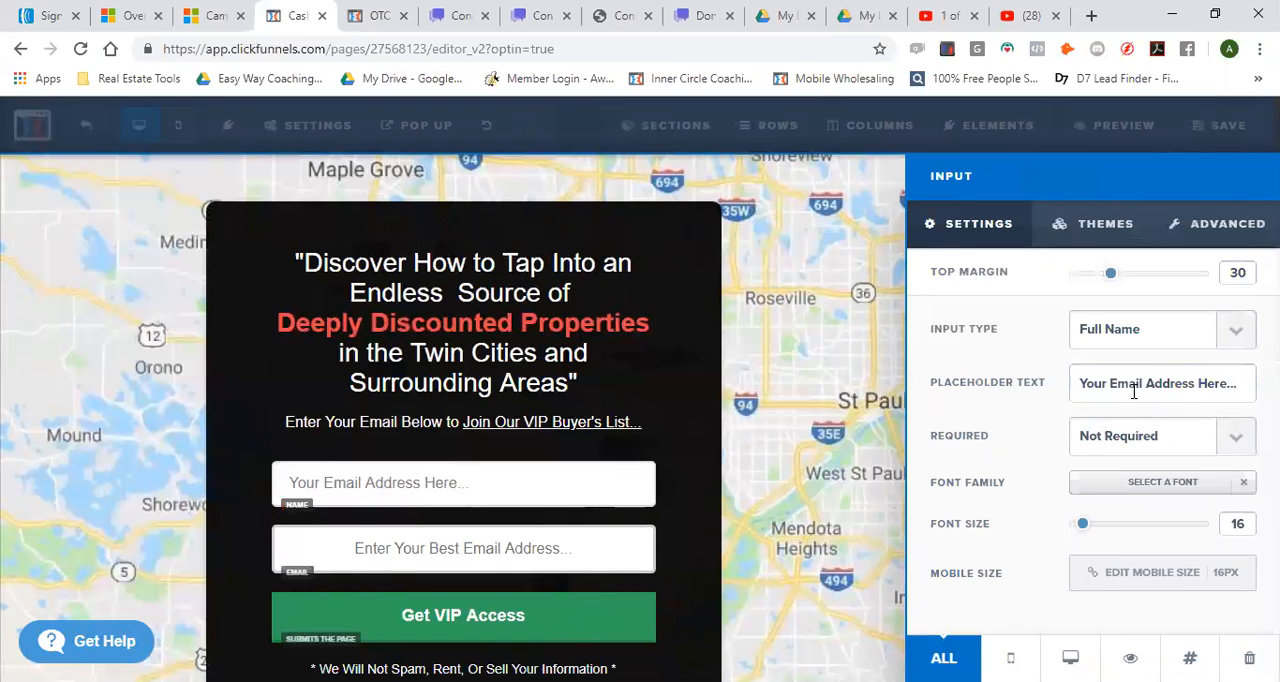
pyautogui.moveTo(1194, 384); pyautogui.dragTo(1115, 390)
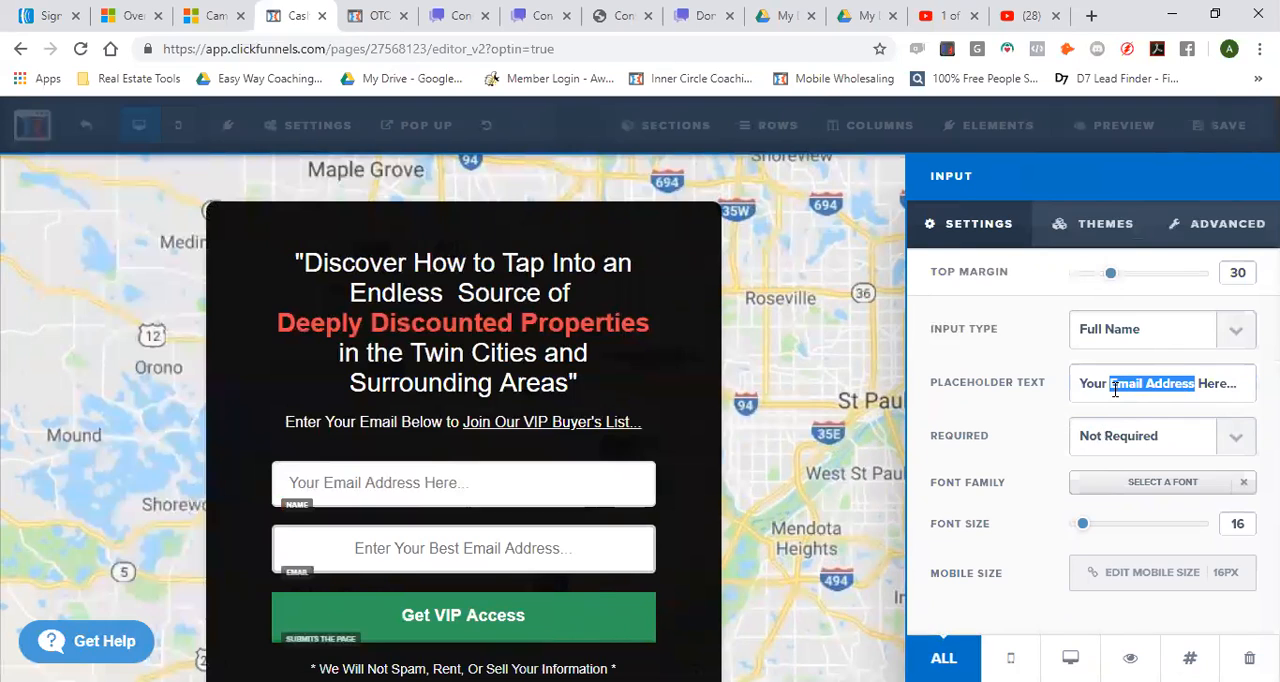
pyautogui.write('Name')
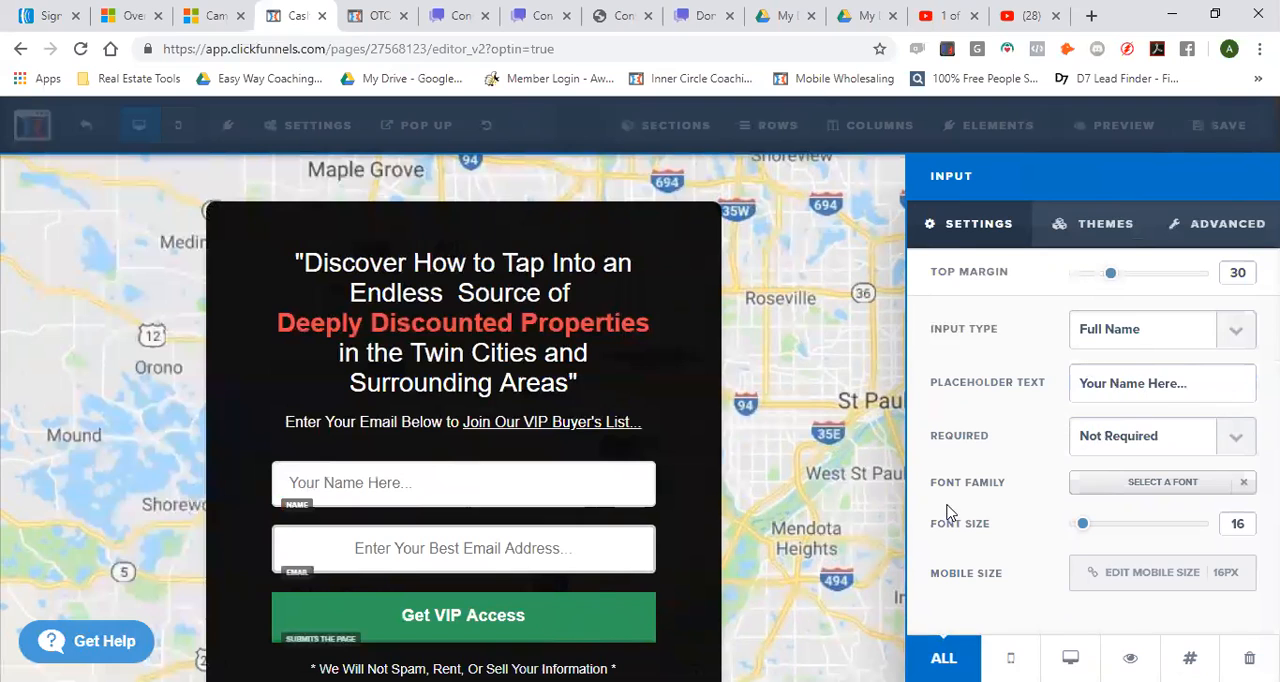
pyautogui.click(1231, 442)
pyautogui.click(1157, 484)
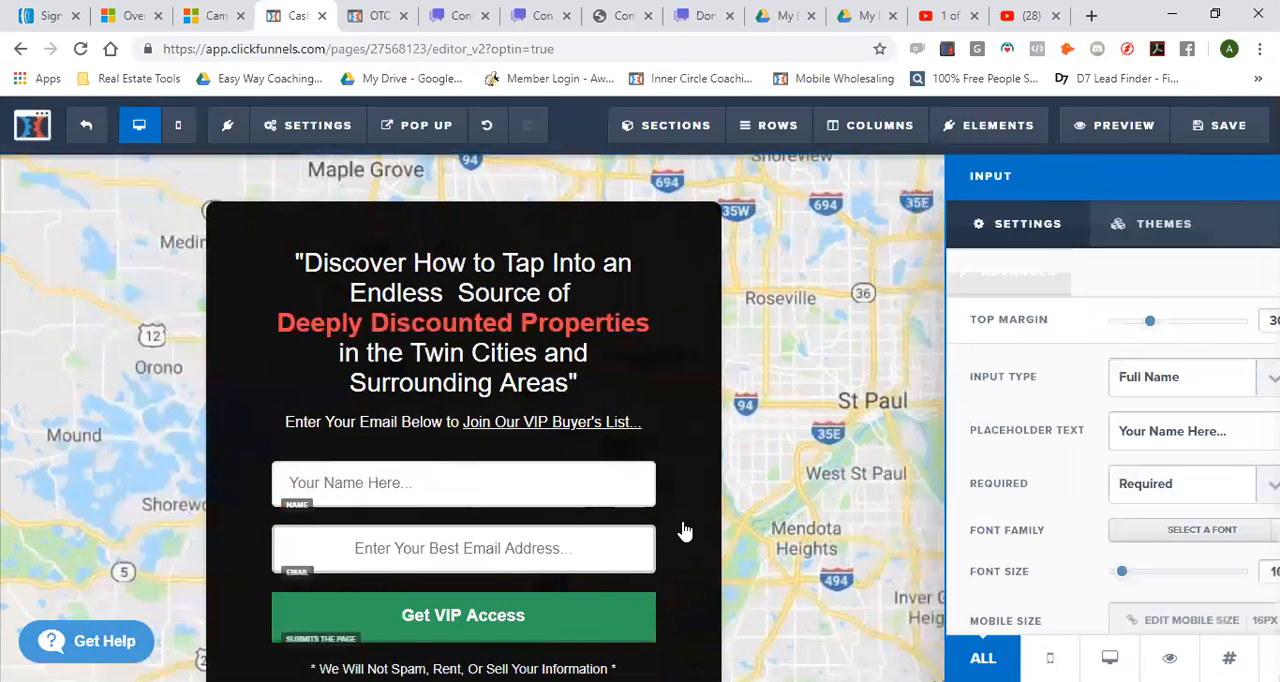
pyautogui.click(686, 523)
# Center the text of the name input in its advanced styles and save the page
pyautogui.click(655, 487)
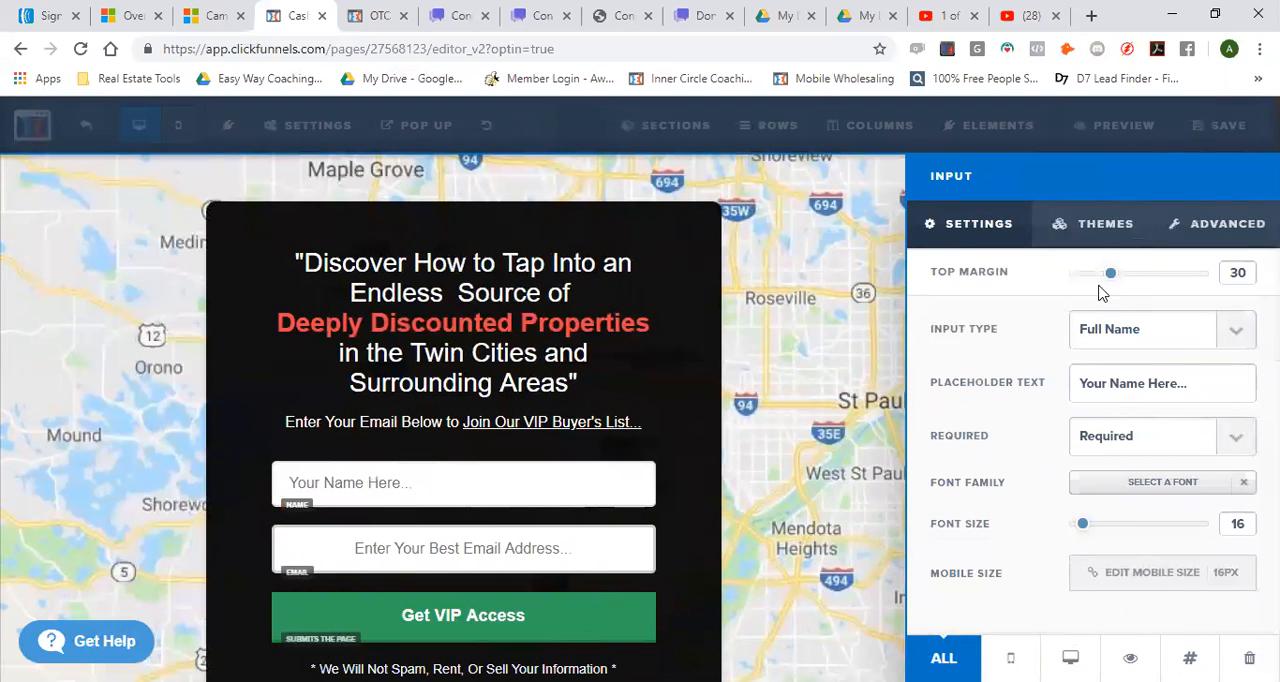
pyautogui.click(1101, 225)
pyautogui.click(1185, 224)
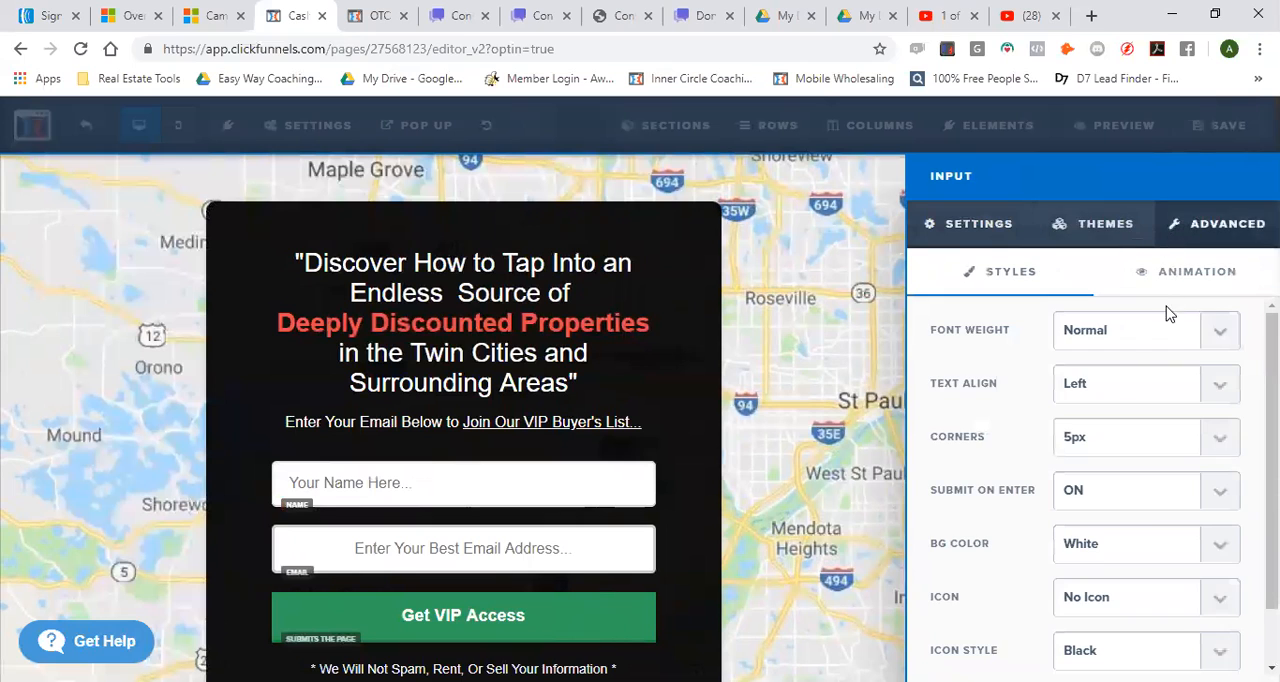
pyautogui.click(1219, 389)
pyautogui.click(1090, 430)
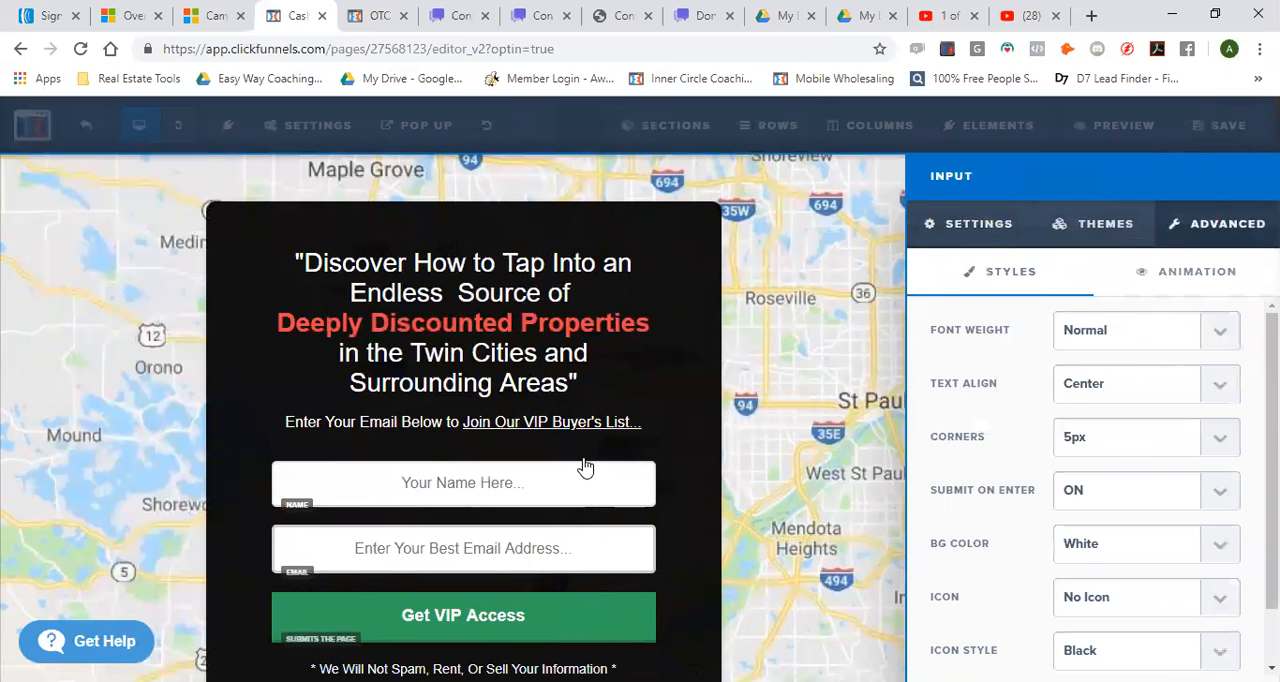
pyautogui.click(686, 418)
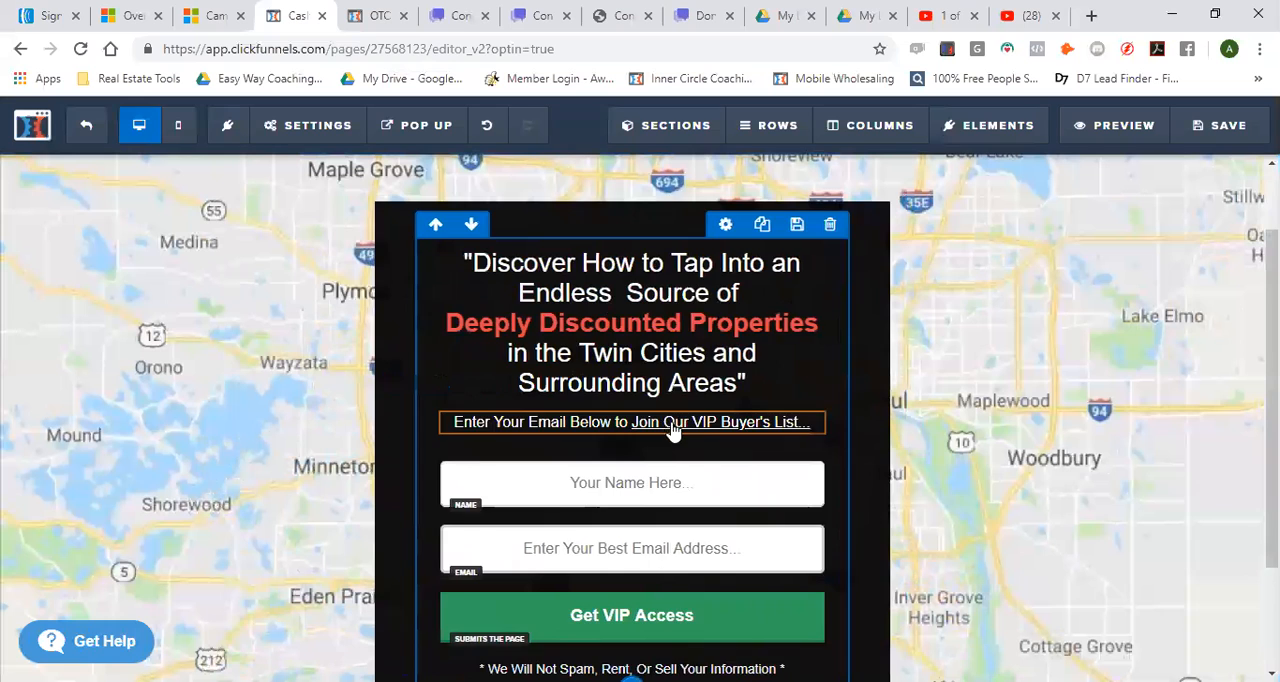
pyautogui.click(1212, 126)
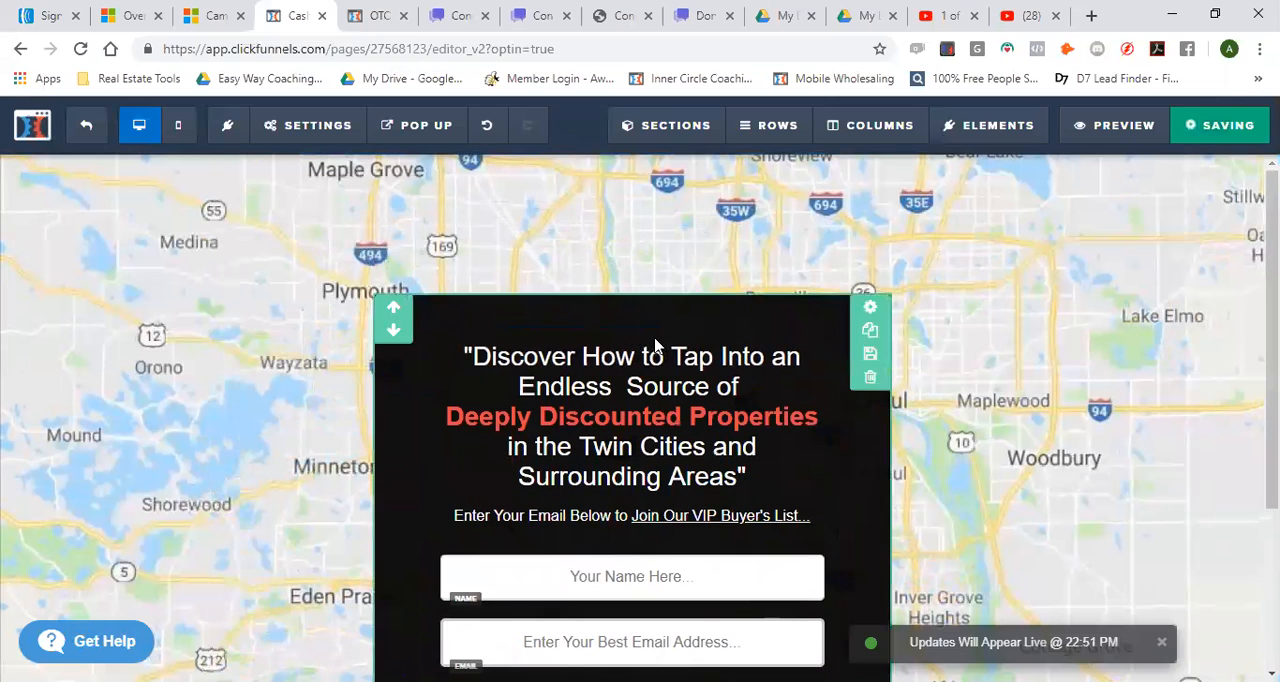
# Reopen the page's email integration settings and parse and save the pasted web form code again
pyautogui.click(309, 125)
pyautogui.click(305, 162)
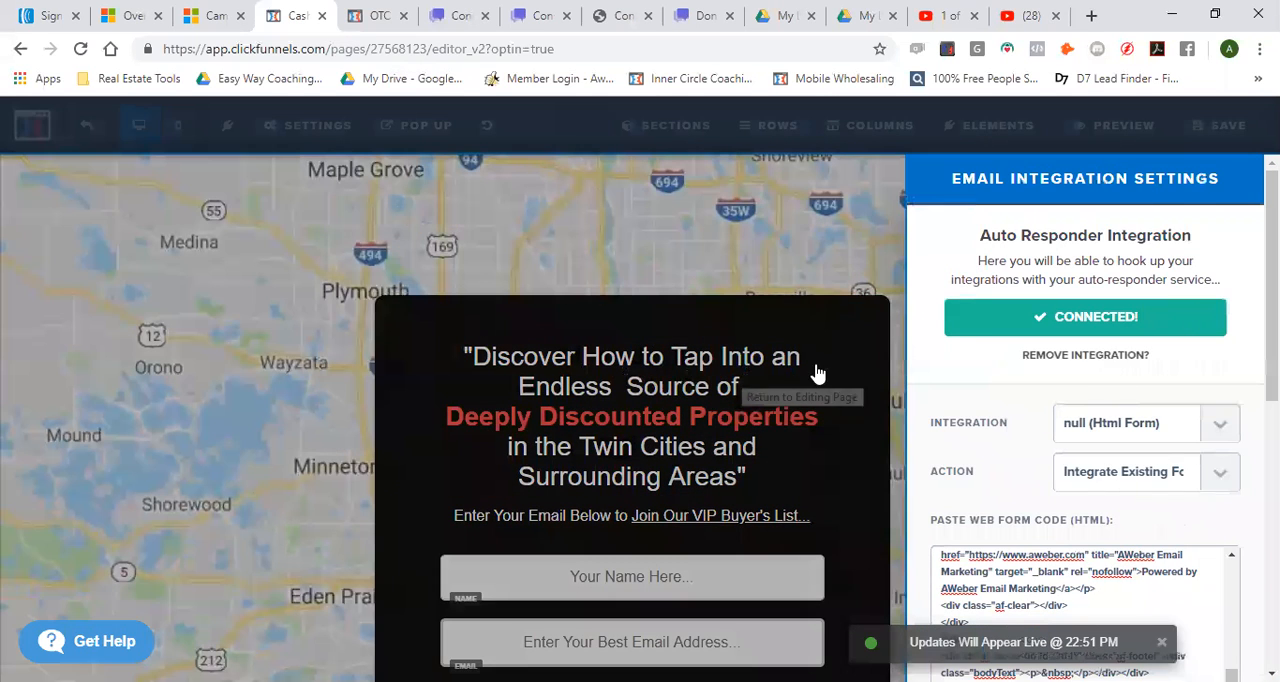
pyautogui.scroll(-1, 1053, 483)
pyautogui.scroll(-5, 1053, 483)
pyautogui.click(1203, 327)
pyautogui.click(984, 389)
pyautogui.scroll(2, 982, 405)
pyautogui.click(1026, 354)
pyautogui.scroll(-1, 1050, 370)
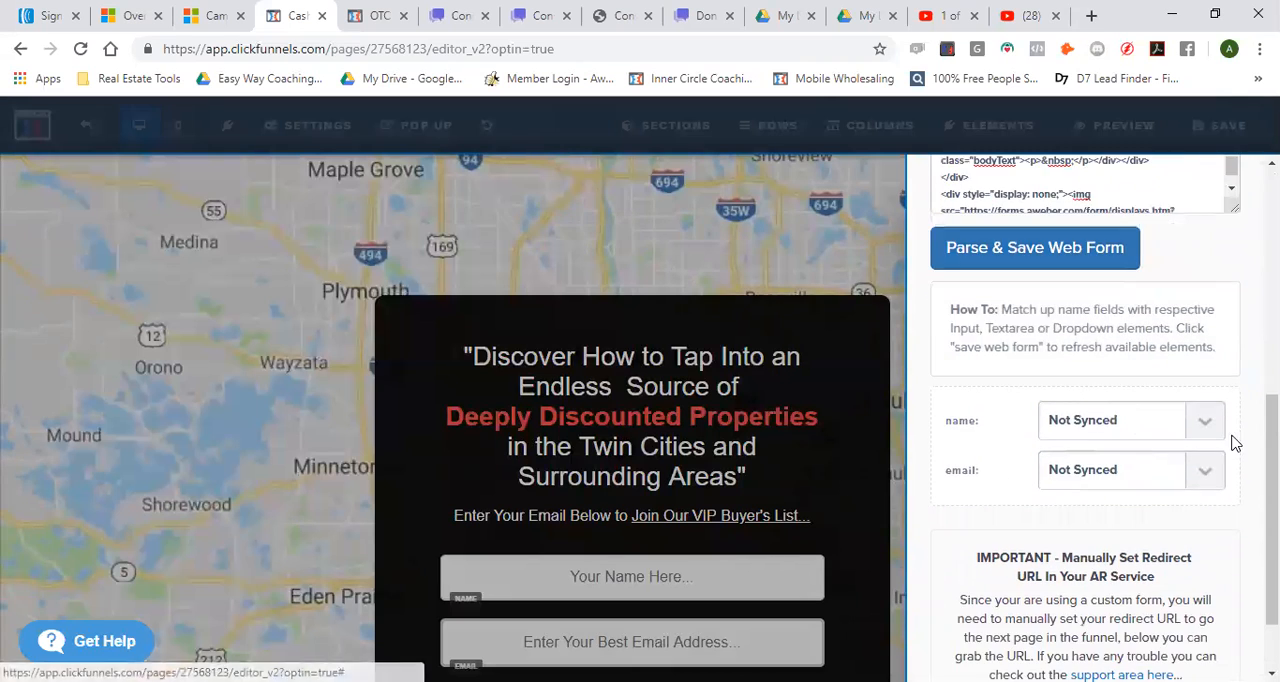
# Sync the web form's name field to the name input and its email field to the email input
pyautogui.click(1203, 420)
pyautogui.click(1130, 474)
pyautogui.click(1131, 469)
pyautogui.click(1098, 534)
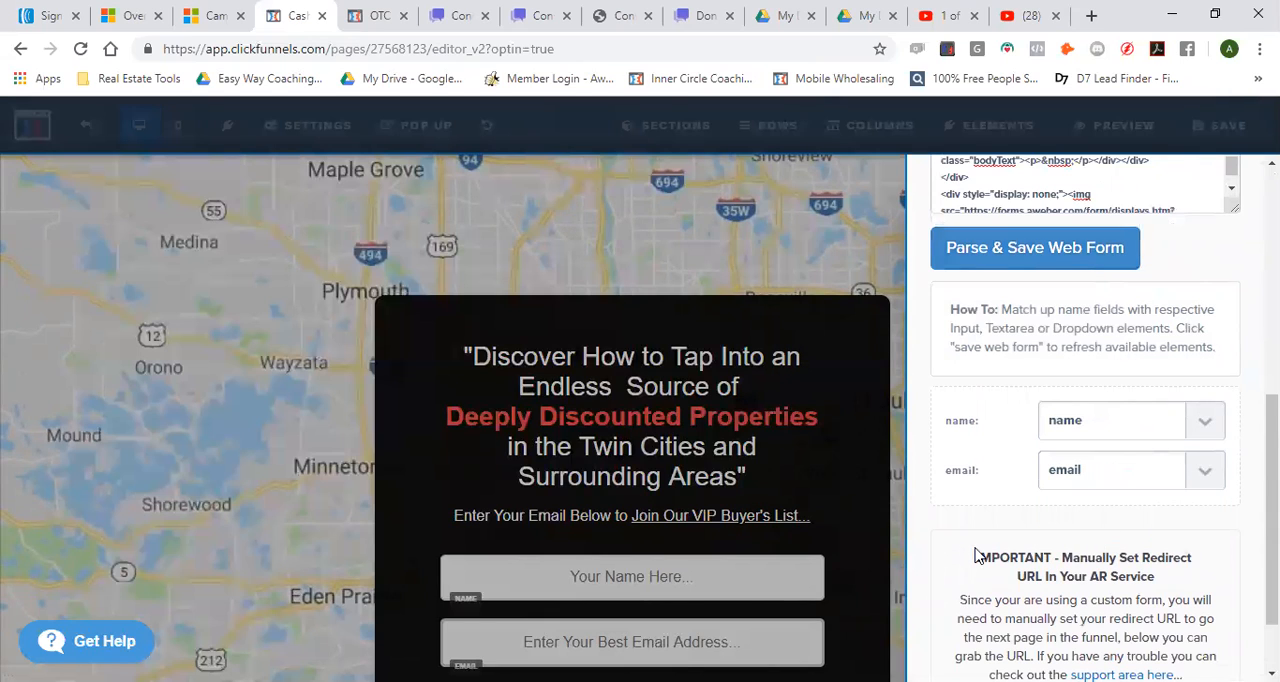
# Examine the full redirect URL given for manual setup in the autoresponder service
pyautogui.scroll(-1, 962, 505)
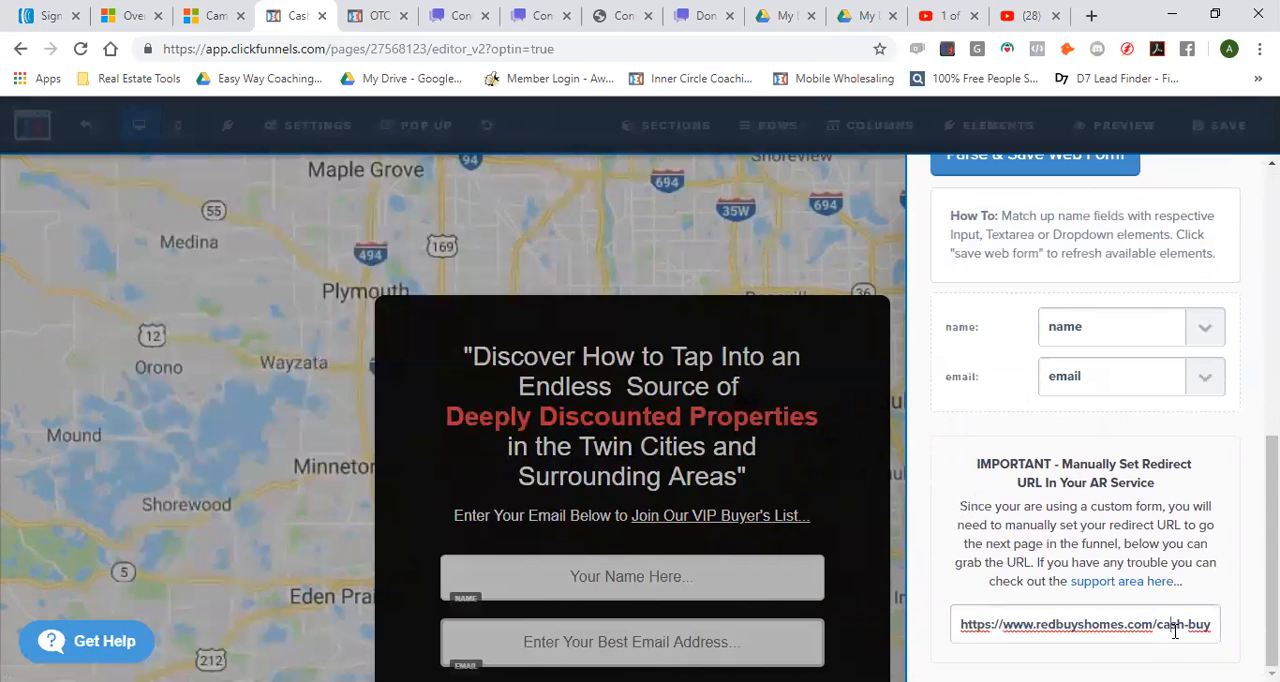
pyautogui.moveTo(1173, 628); pyautogui.dragTo(1214, 626)
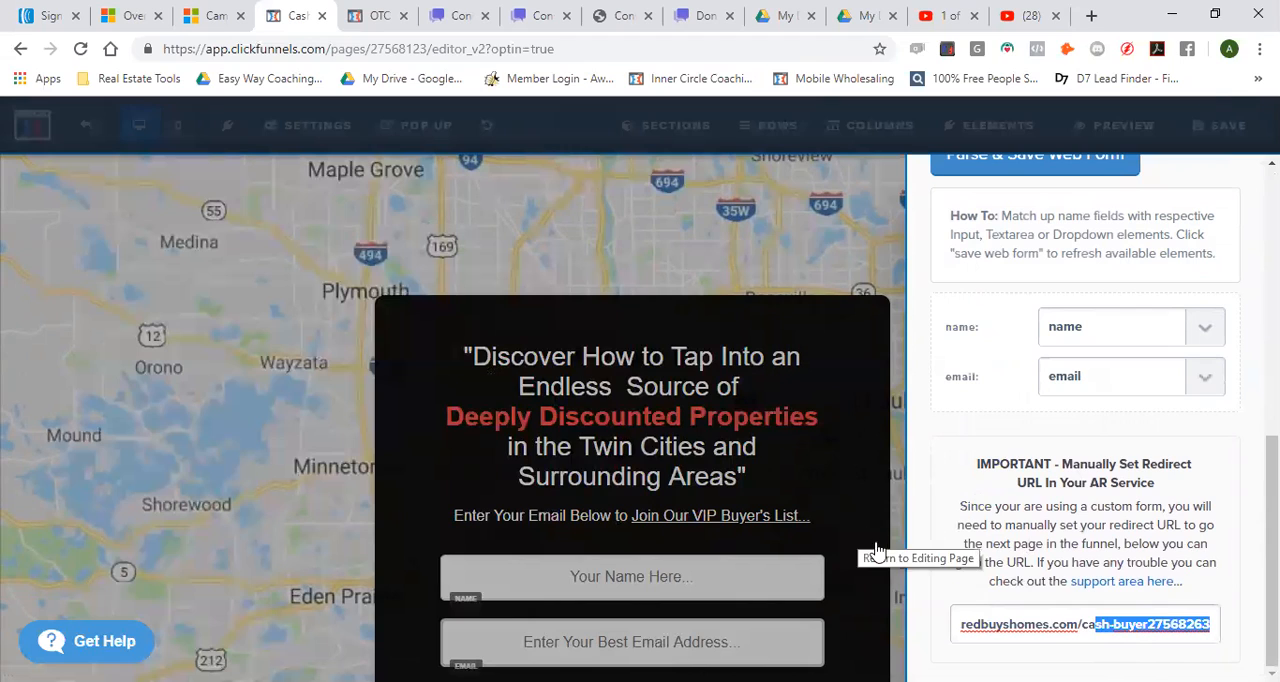
pyautogui.moveTo(966, 628); pyautogui.dragTo(1240, 640)
pyautogui.click(999, 628)
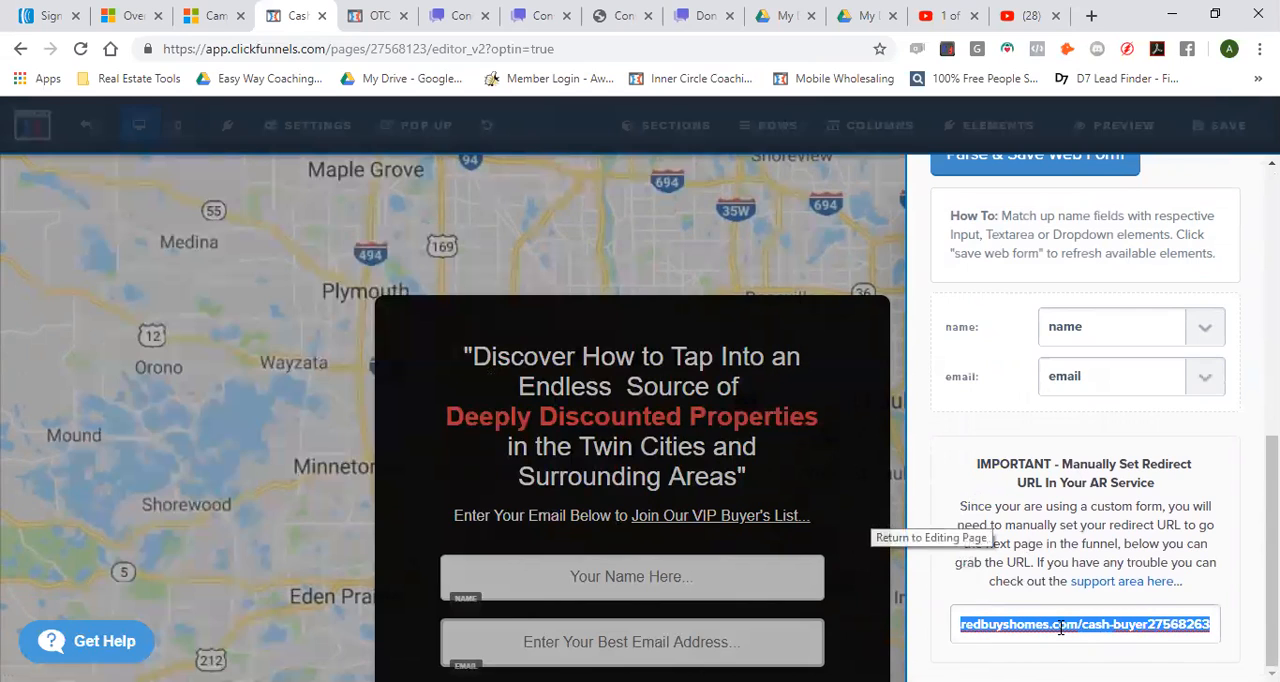
# Close the integration settings and save the Cash Buyer page
pyautogui.click(877, 451)
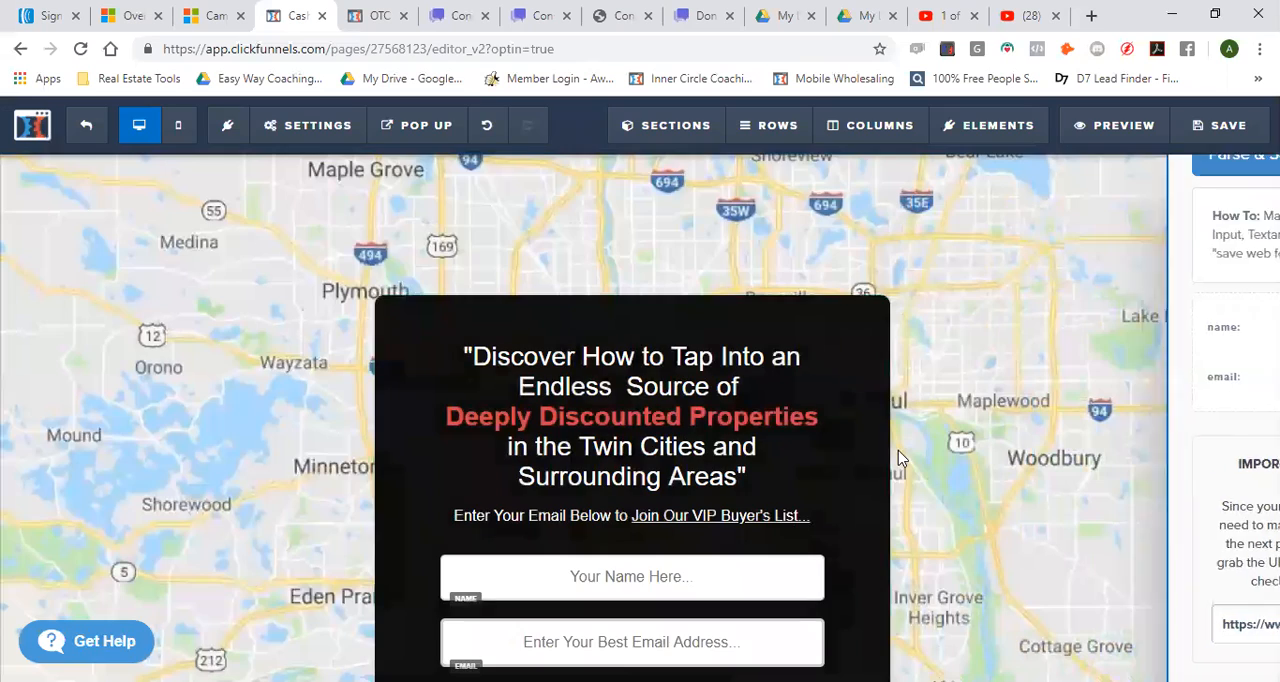
pyautogui.scroll(-2, 723, 491)
pyautogui.moveTo(770, 545)
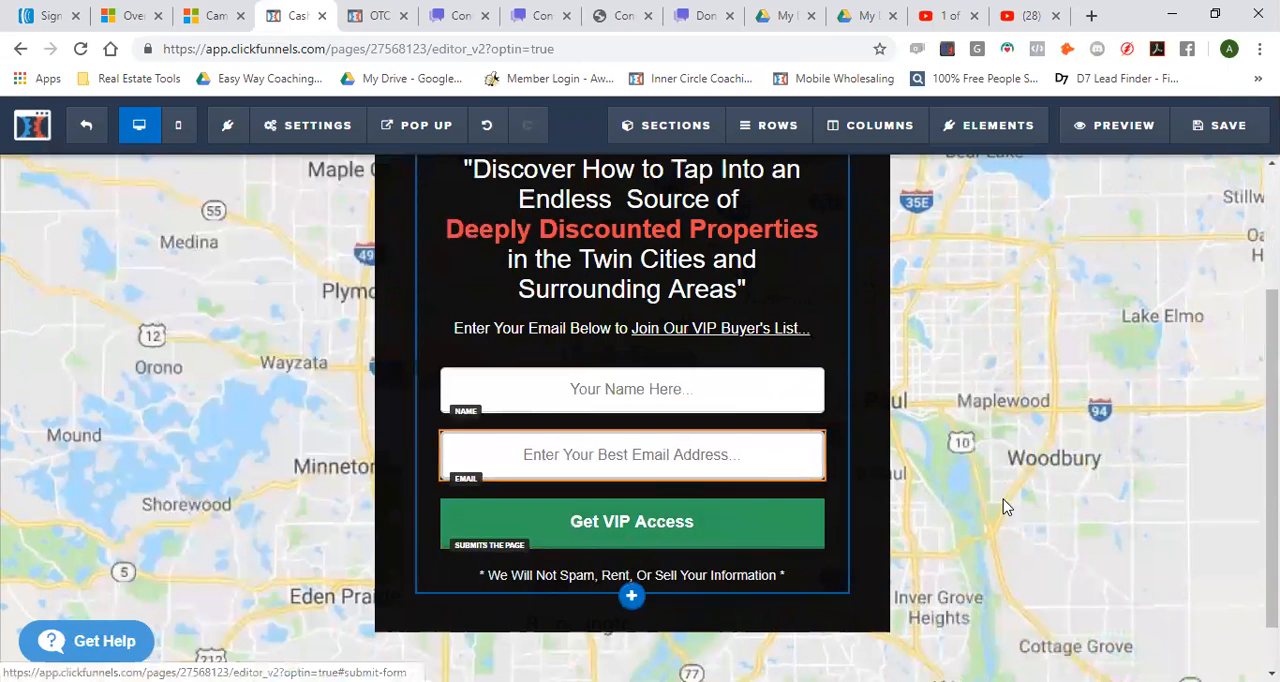
pyautogui.click(1227, 125)
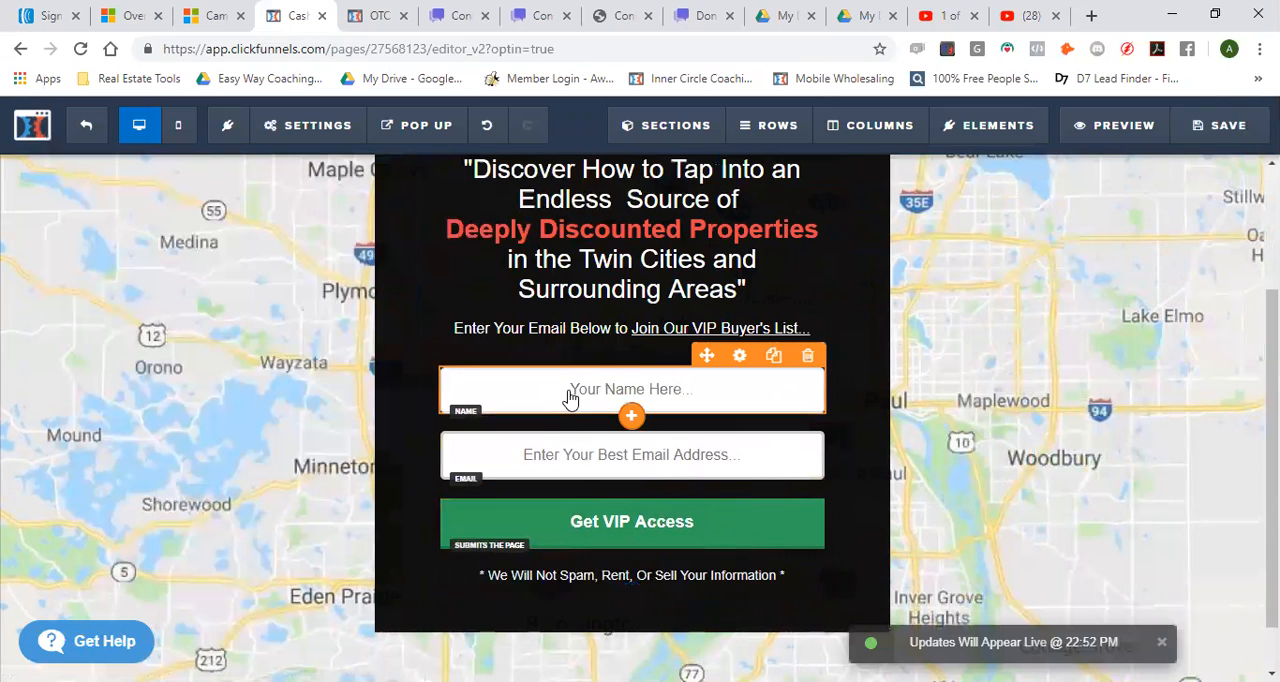
# Switch to AWeber and open the campaigns of the Cash Buyers MN list
pyautogui.click(51, 22)
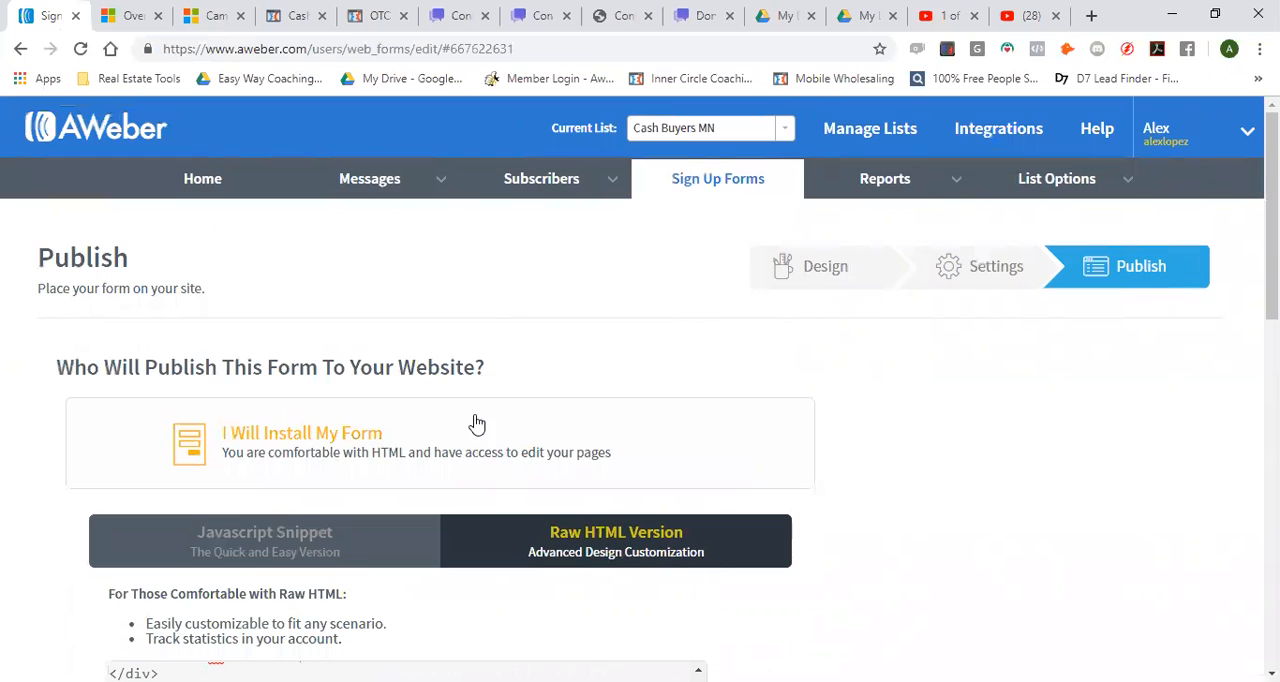
pyautogui.moveTo(393, 188)
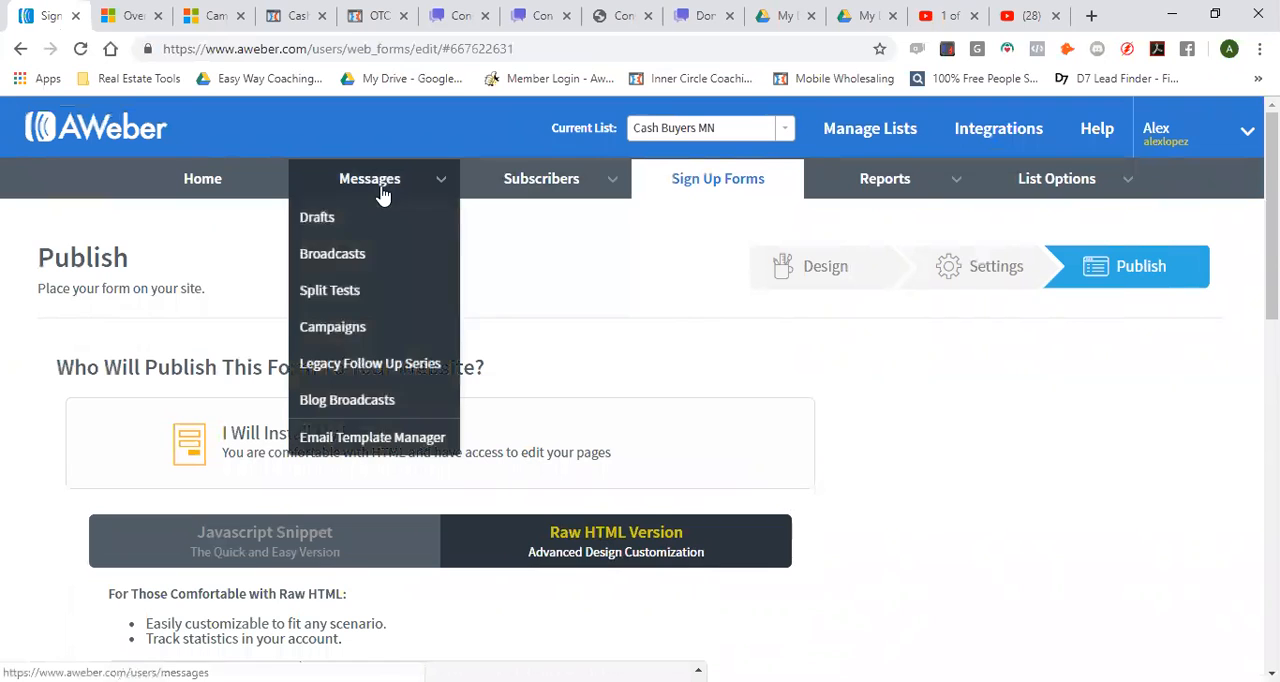
pyautogui.click(341, 328)
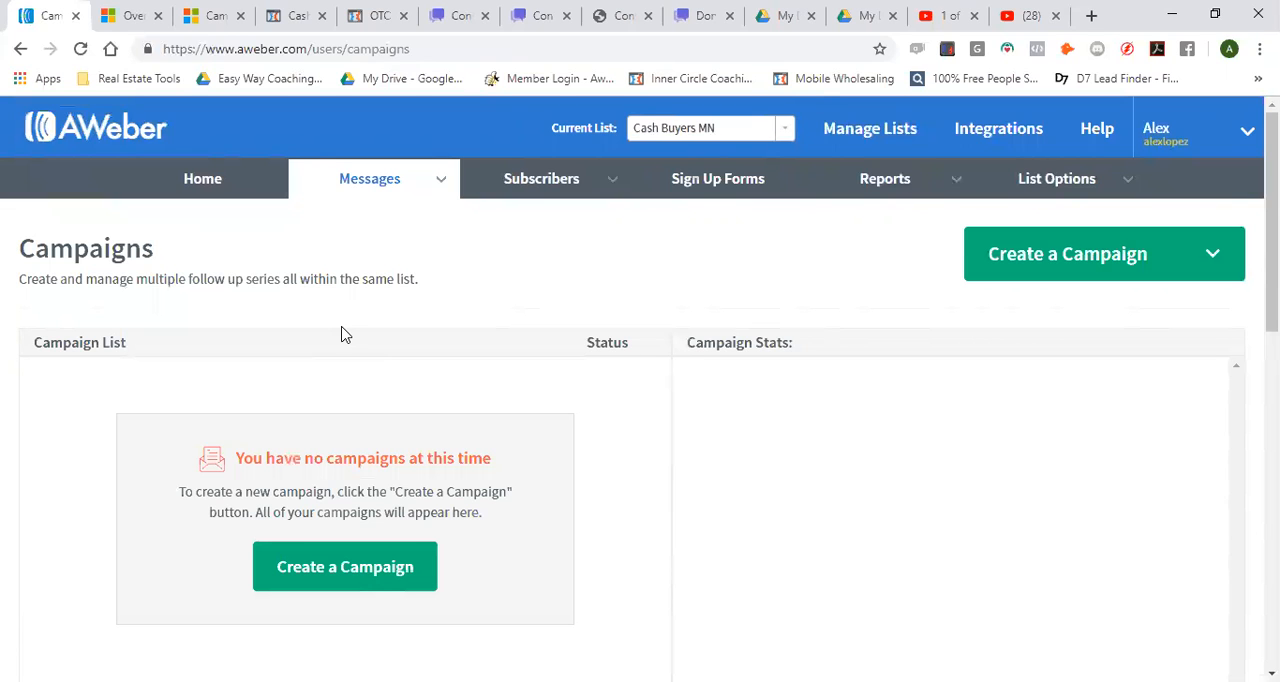
# Create a new campaign named "Cash Buyer Follow Up Messages"
pyautogui.scroll(-1, 340, 334)
pyautogui.click(354, 478)
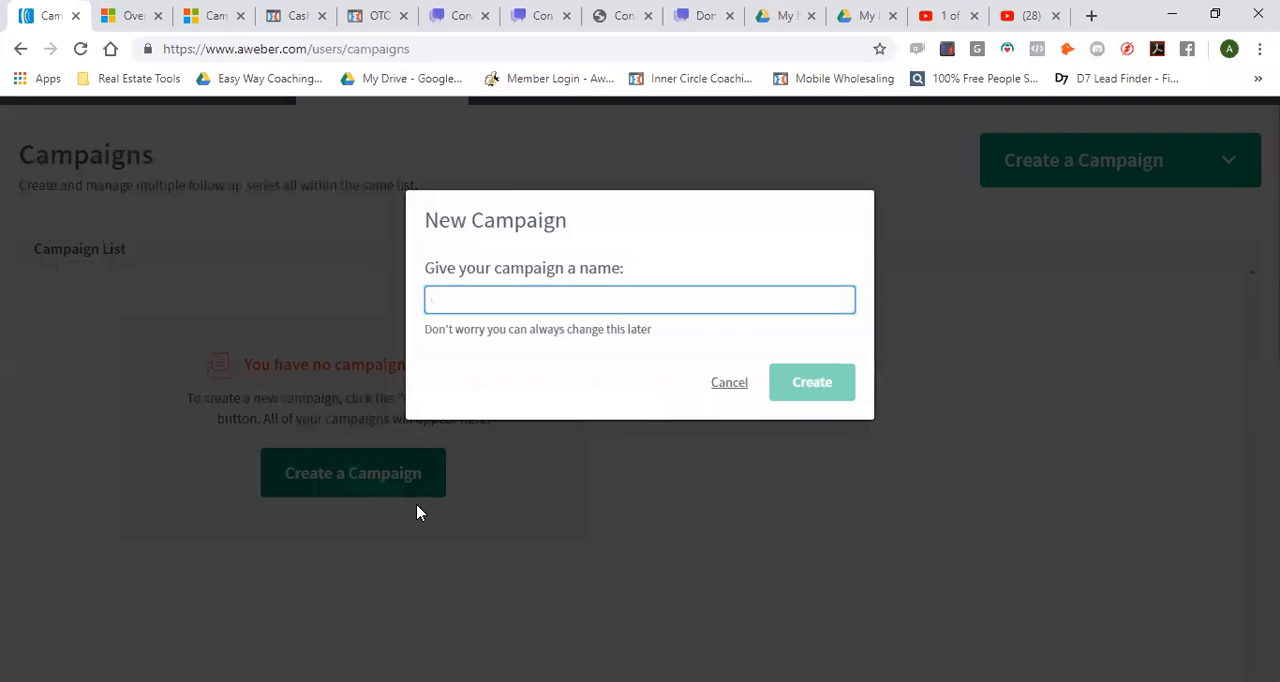
pyautogui.write('Cash Buyer ')
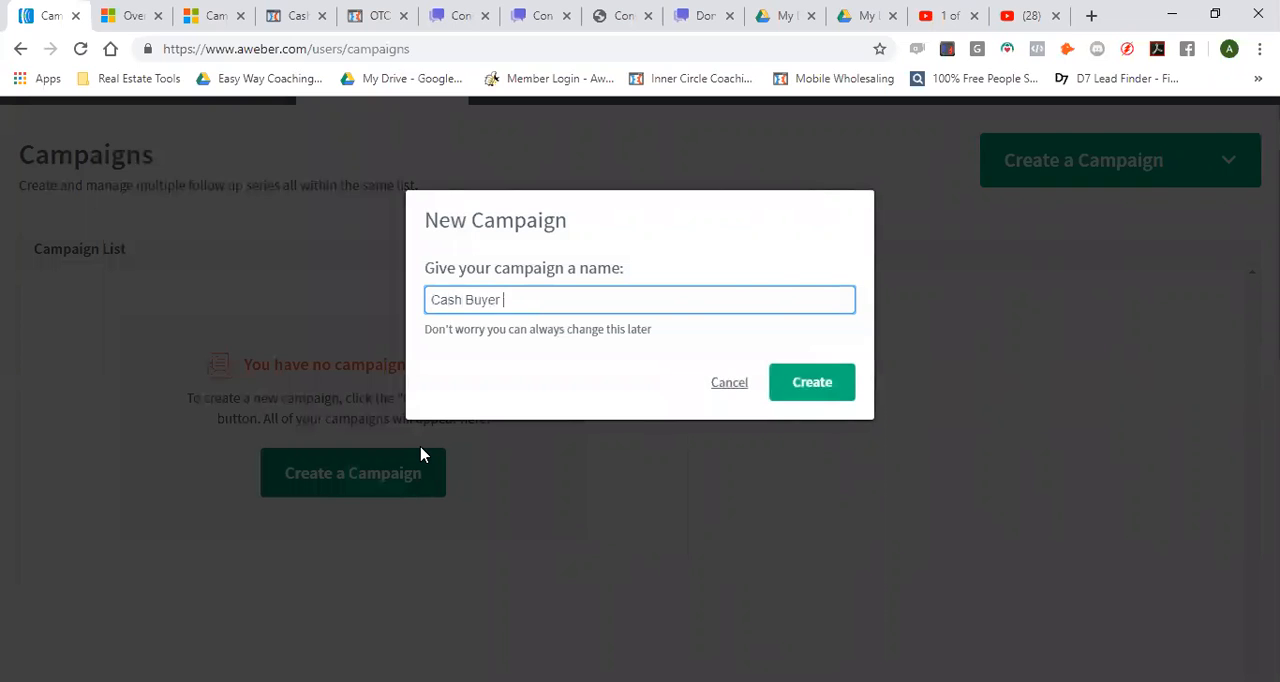
pyautogui.write('Follow up Messages')
pyautogui.press('Left')
pyautogui.press('Left')
pyautogui.press('Left')
pyautogui.press('Left')
pyautogui.press('Left')
pyautogui.press('Left')
pyautogui.press('Left')
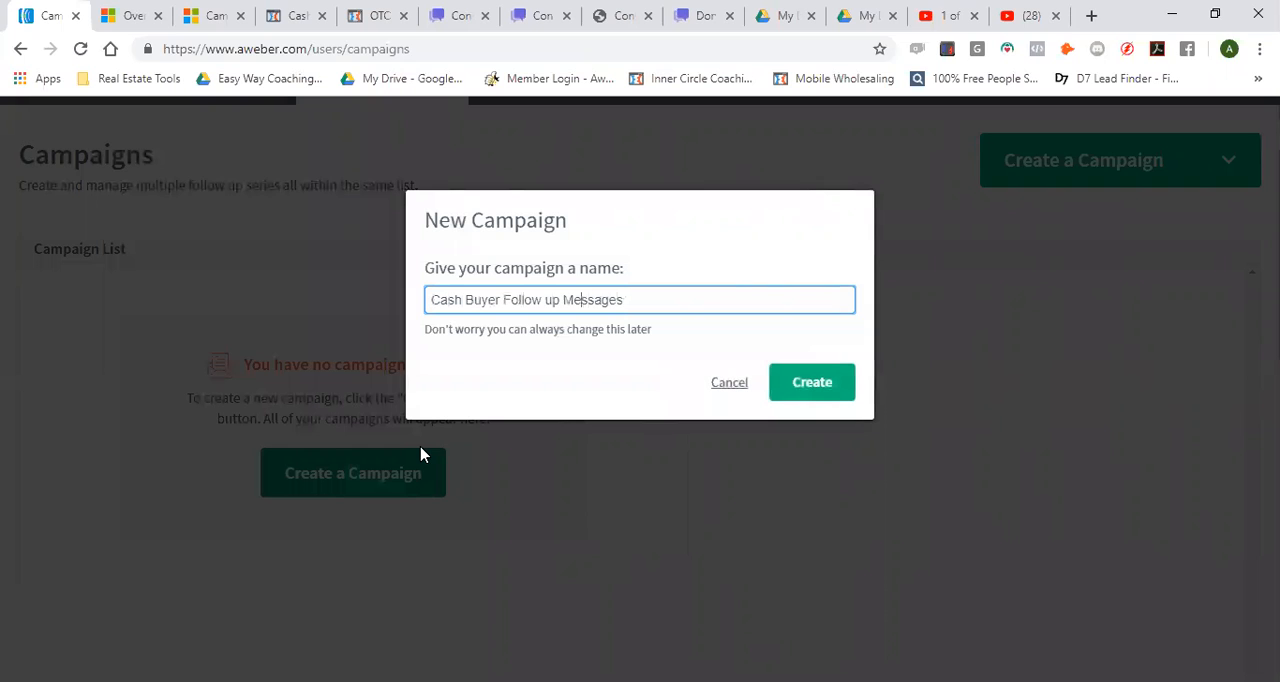
pyautogui.press('BackSpace')
pyautogui.write('U')
pyautogui.click(810, 392)
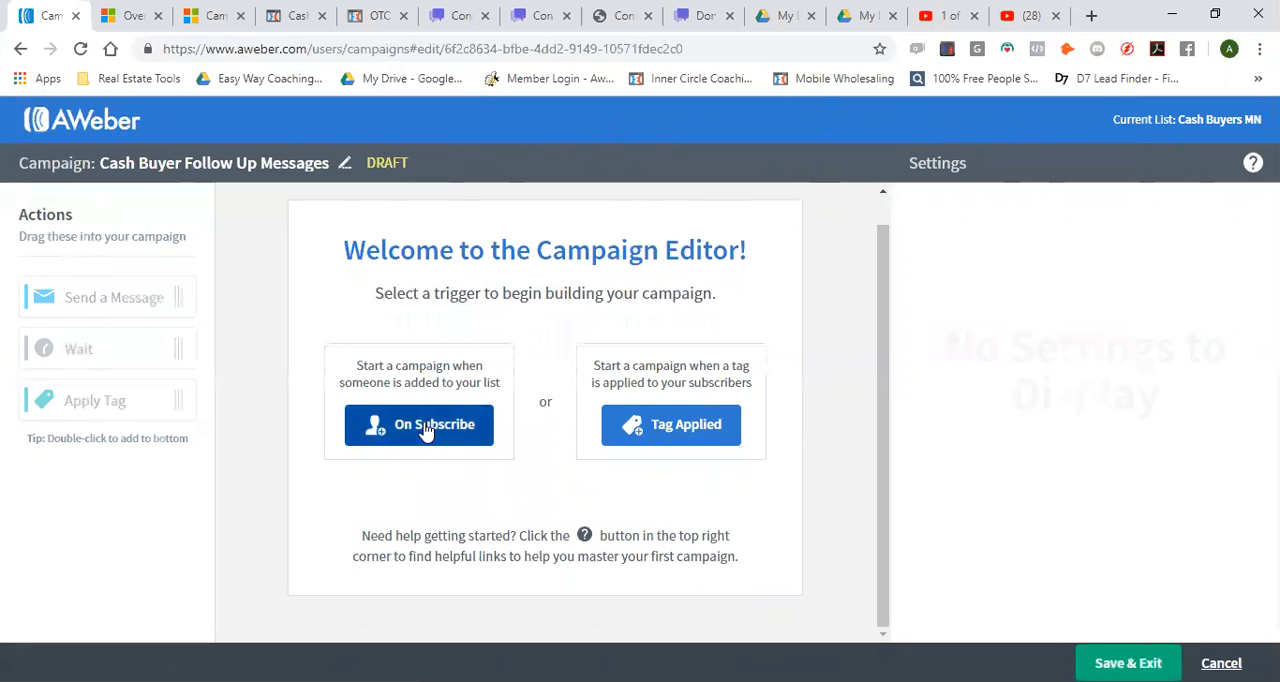
# Trigger the campaign On Subscribe and add Send Message, 1-day Wait, Send Message and 1-day Wait actions in that order
pyautogui.click(427, 428)
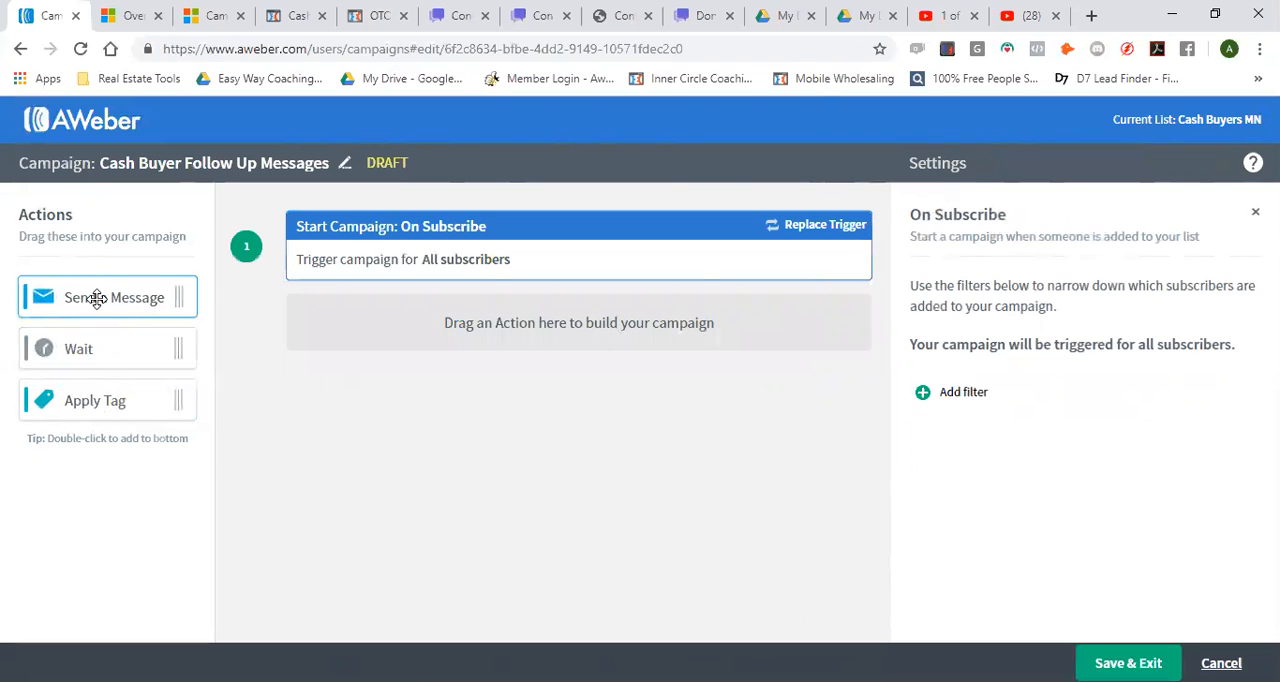
pyautogui.moveTo(97, 298); pyautogui.dragTo(395, 322)
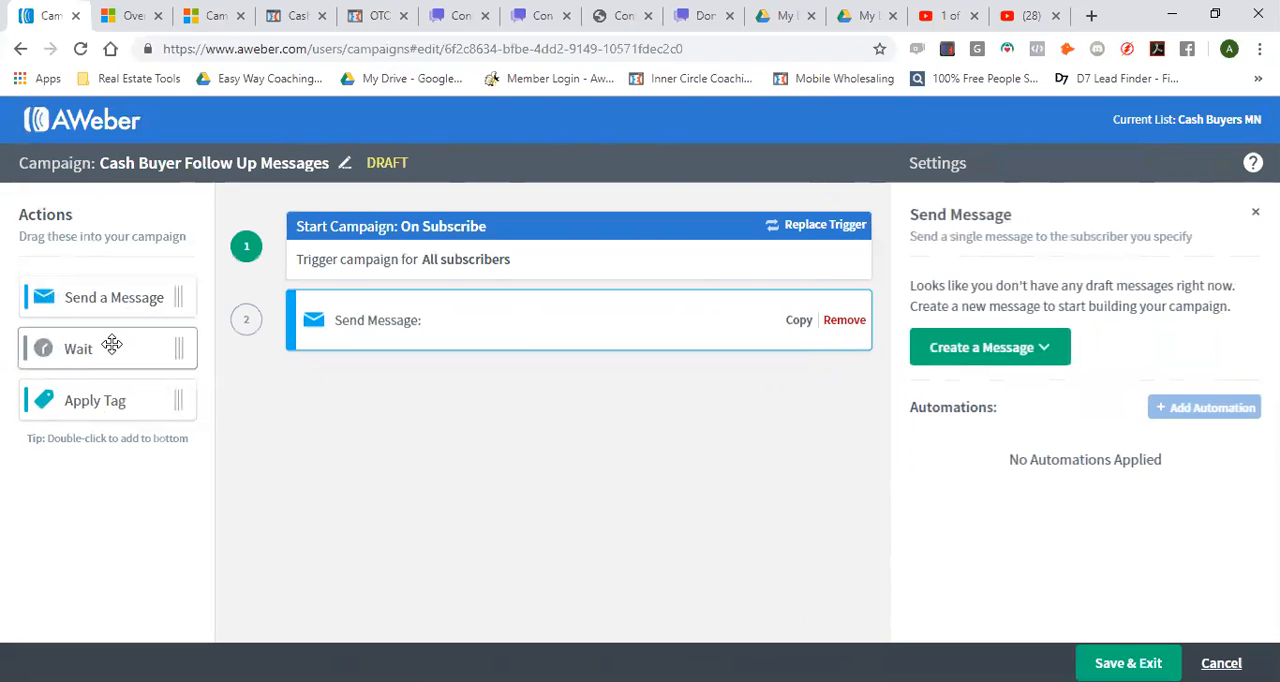
pyautogui.doubleClick(112, 344)
pyautogui.doubleClick(121, 306)
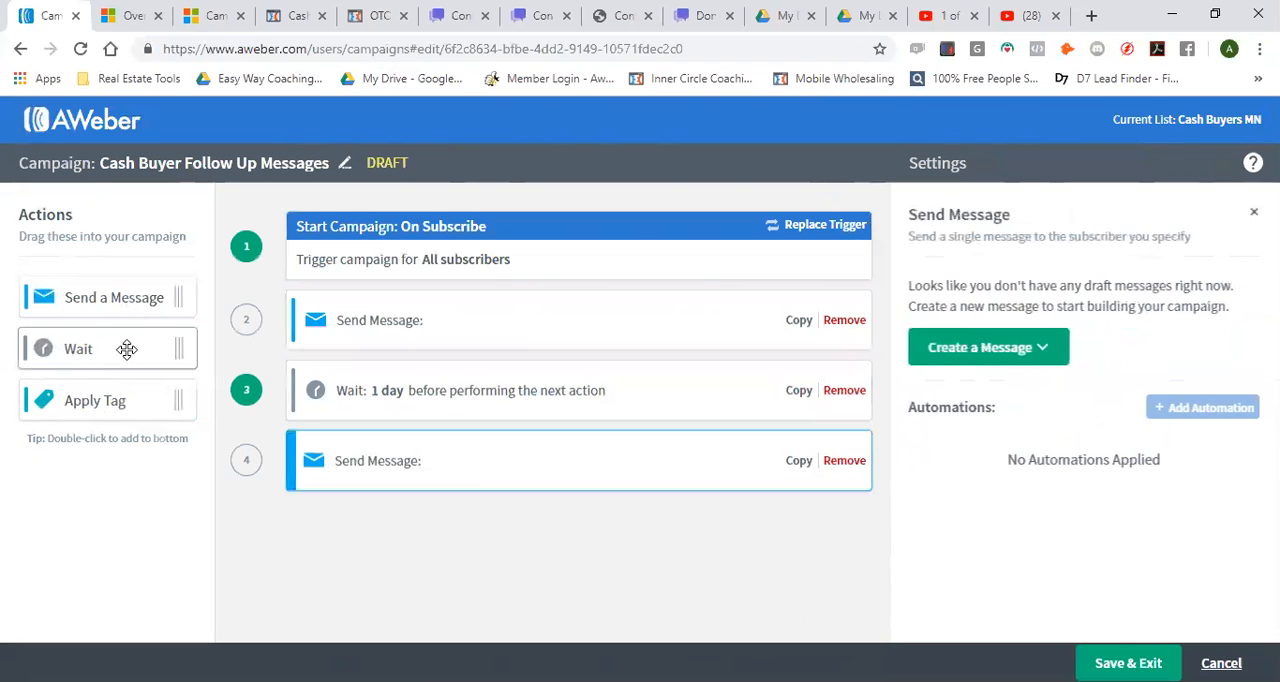
pyautogui.doubleClick(128, 346)
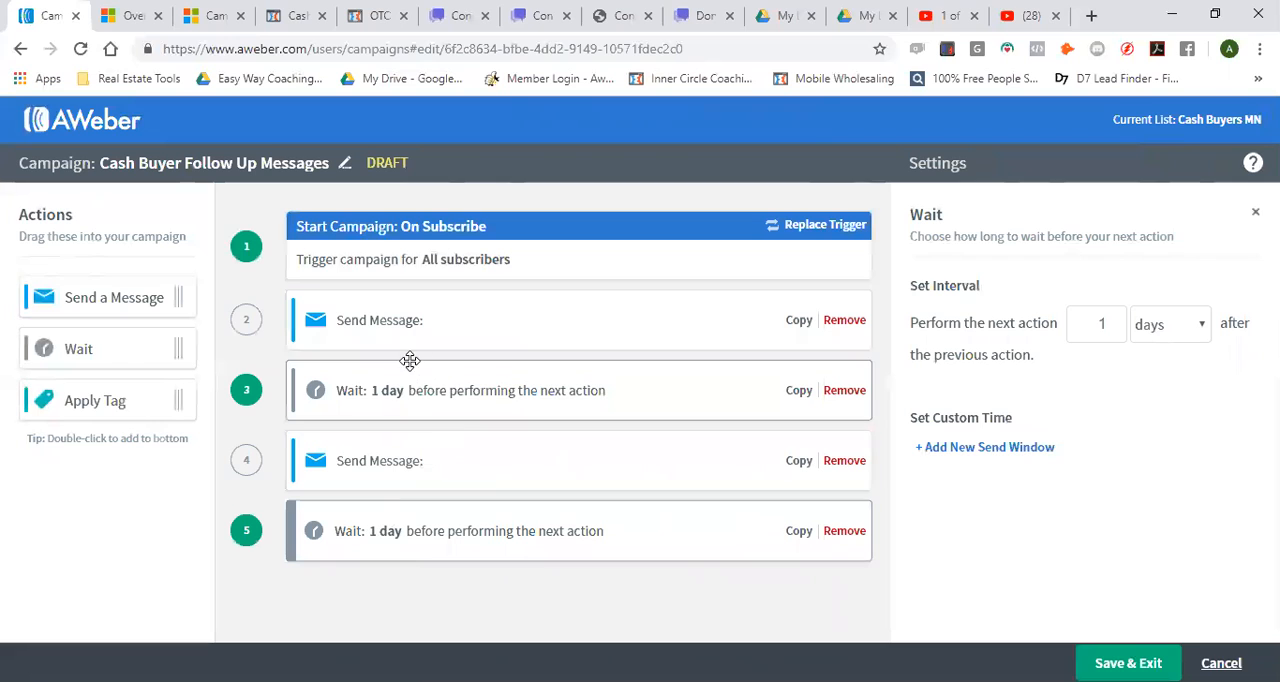
# Create a new message for the first Send Message action in the campaign
pyautogui.click(393, 318)
pyautogui.click(960, 350)
pyautogui.click(952, 378)
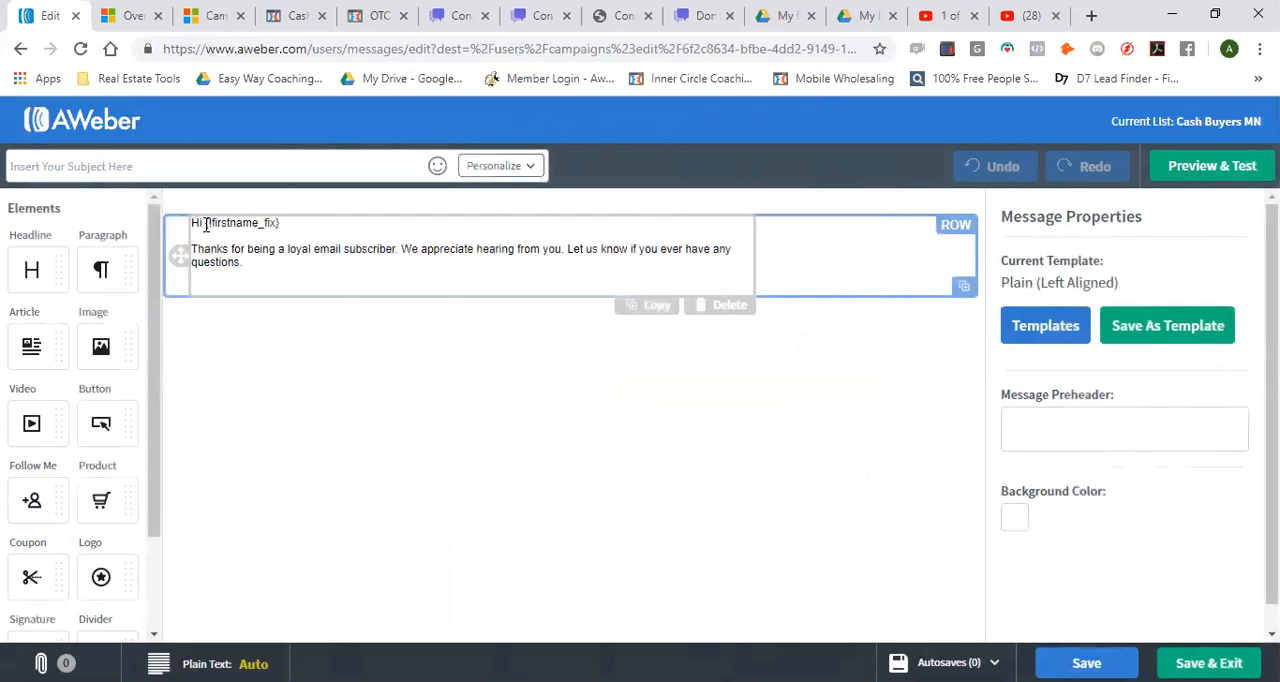
# Replace the default body text following "Thanks for" with "showing an interest in our"
pyautogui.click(244, 266)
pyautogui.moveTo(254, 268); pyautogui.dragTo(283, 252)
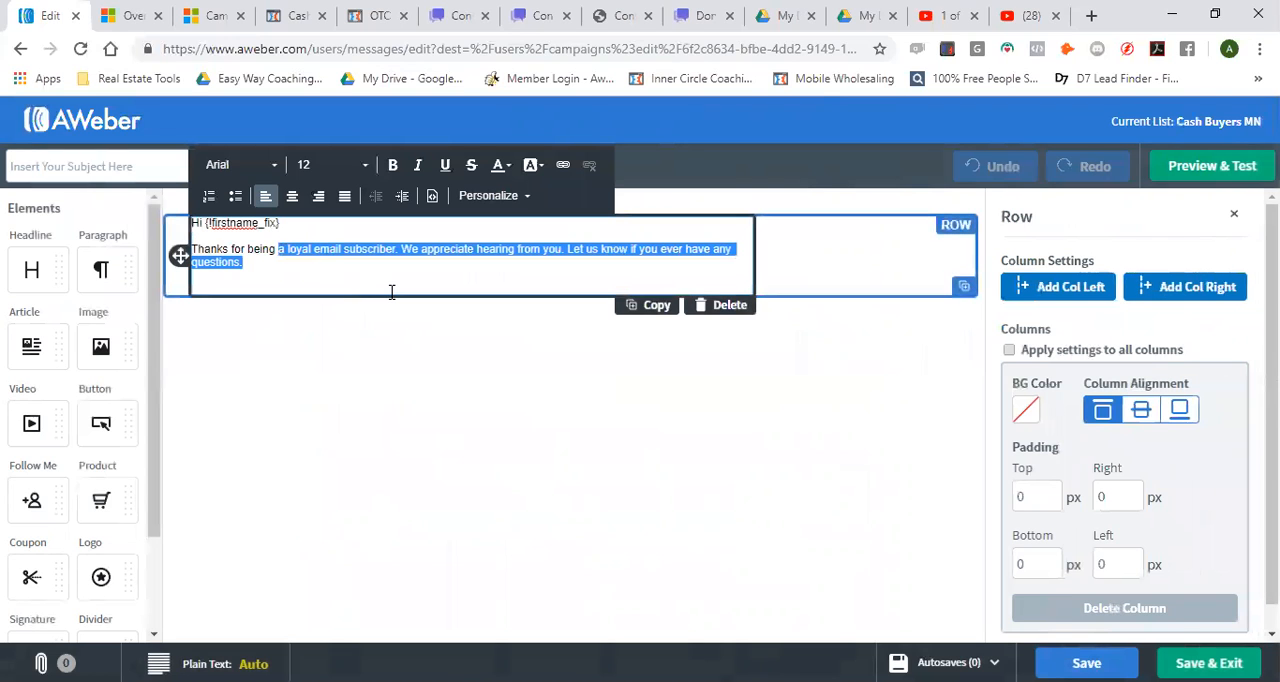
pyautogui.press('BackSpace')
pyautogui.press('BackSpace')
pyautogui.press('BackSpace')
pyautogui.press('BackSpace')
pyautogui.press('BackSpace')
pyautogui.press('BackSpace')
pyautogui.press('BackSpace')
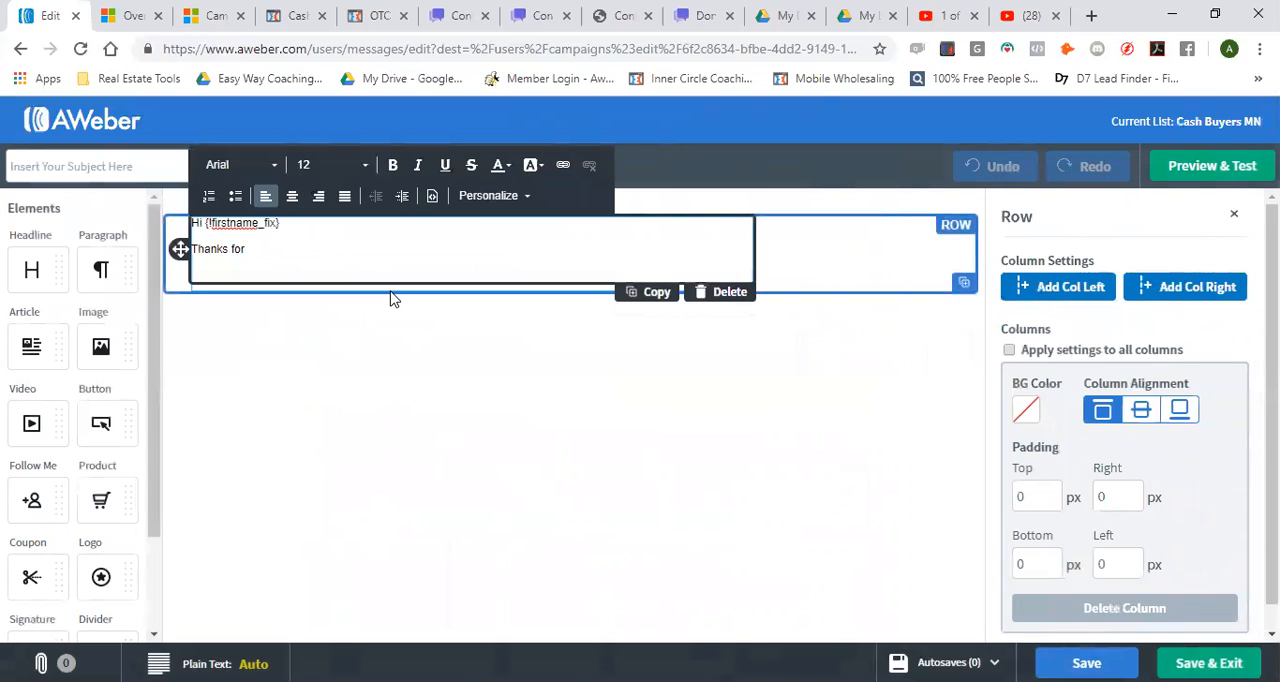
pyautogui.write('connecti')
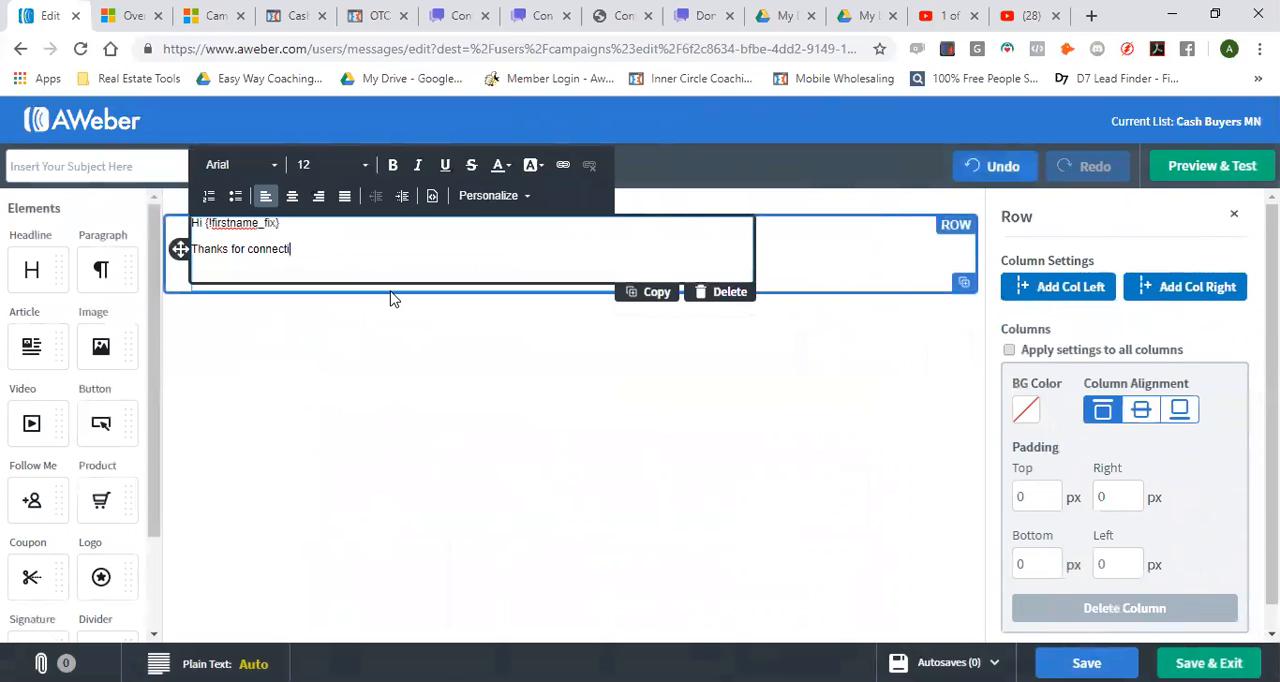
pyautogui.write('ng with us')
pyautogui.press('BackSpace')
pyautogui.press('BackSpace')
pyautogui.press('BackSpace')
pyautogui.press('BackSpace')
pyautogui.press('BackSpace')
pyautogui.press('BackSpace')
pyautogui.press('BackSpace')
pyautogui.press('BackSpace')
pyautogui.press('BackSpace')
pyautogui.press('BackSpace')
pyautogui.press('BackSpace')
pyautogui.press('BackSpace')
pyautogui.press('BackSpace')
pyautogui.press('BackSpace')
pyautogui.press('BackSpace')
pyautogui.press('BackSpace')
pyautogui.press('BackSpace')
pyautogui.press('BackSpace')
pyautogui.press('BackSpace')
pyautogui.write('showing an interest in our ')
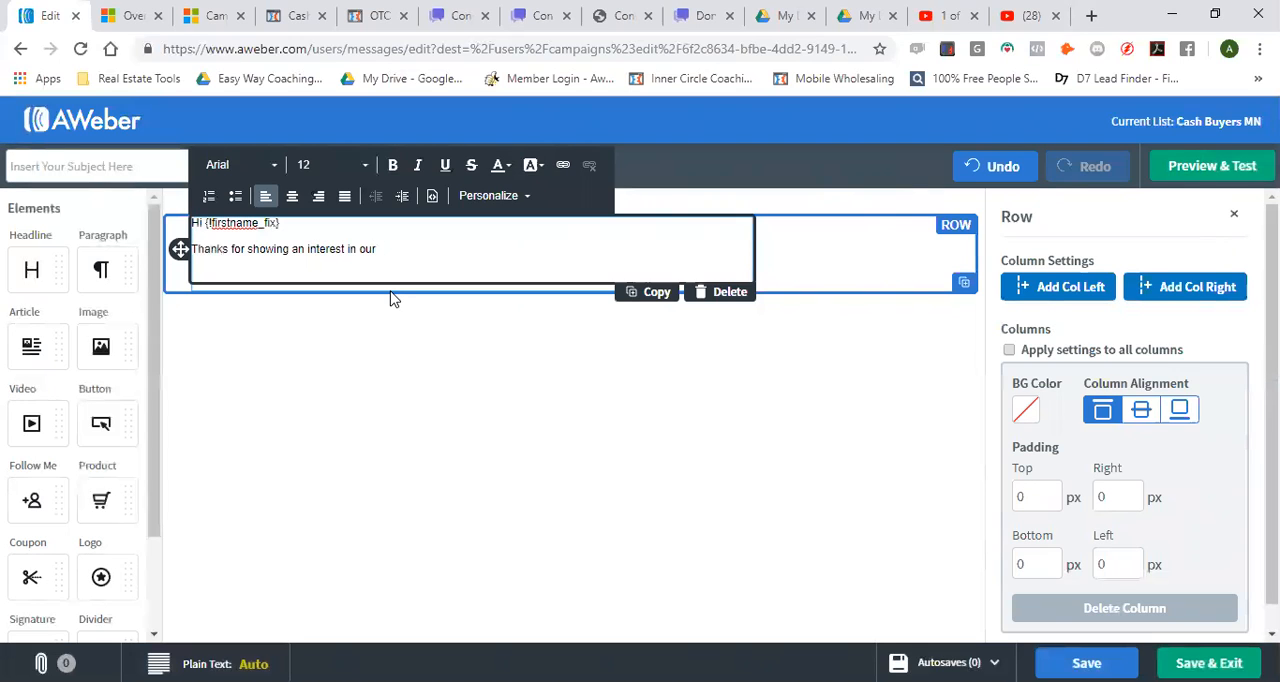
pyautogui.write('properrty')
# Complete the opening sentence with "property inventory." and correct the spelling of both words
pyautogui.press('BackSpace')
pyautogui.press('BackSpace')
pyautogui.press('BackSpace')
pyautogui.write('y inc')
pyautogui.press('BackSpace')
pyautogui.write('ventorhy')
pyautogui.rightClick(397, 249)
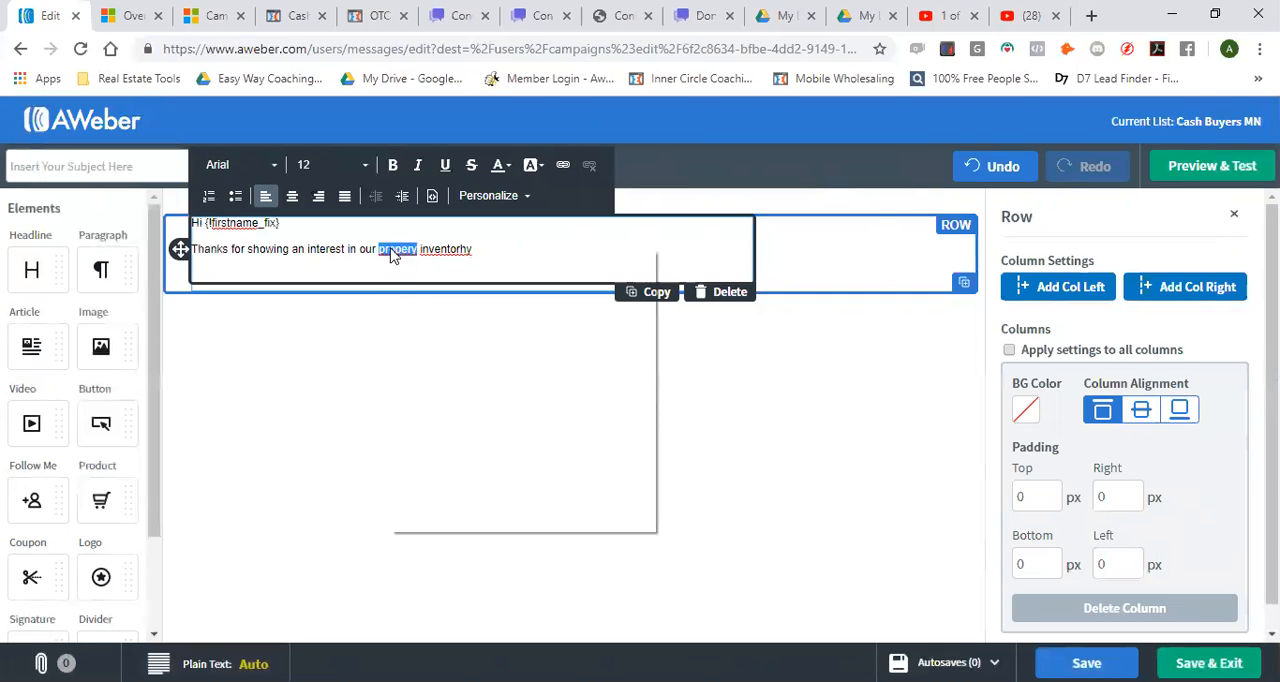
pyautogui.click(430, 262)
pyautogui.rightClick(396, 249)
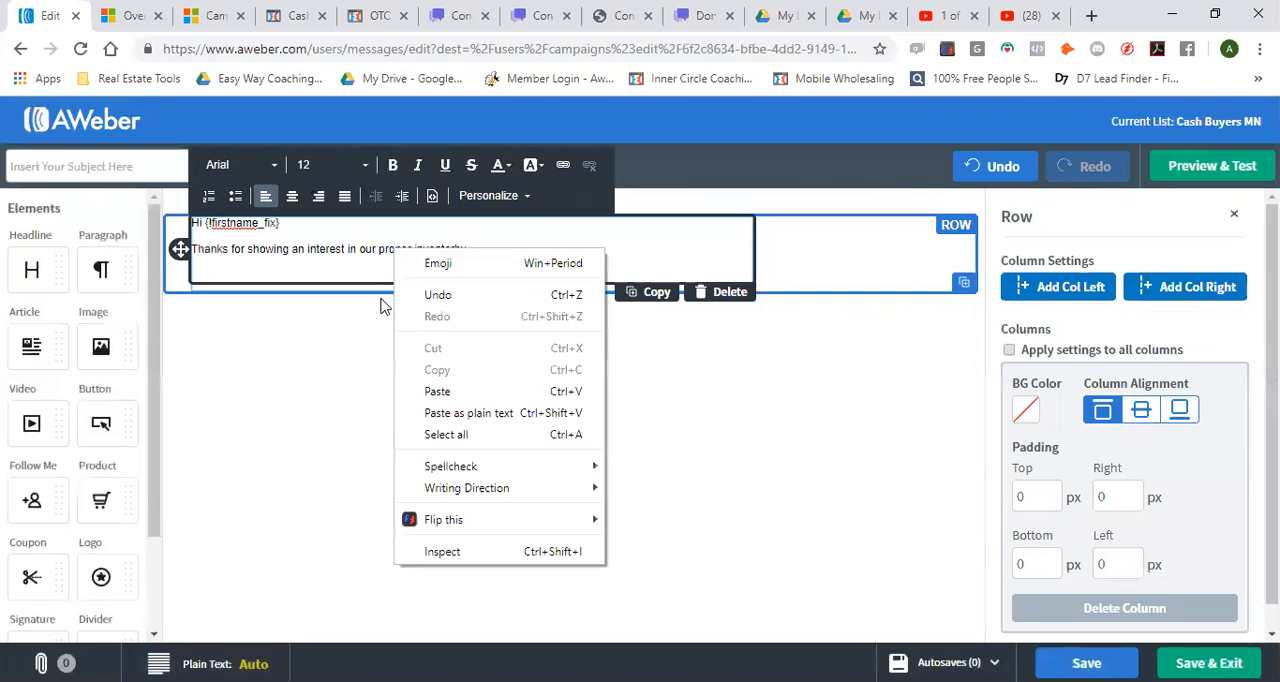
pyautogui.click(356, 264)
pyautogui.click(414, 249)
pyautogui.write('ty')
pyautogui.rightClick(458, 263)
pyautogui.click(430, 250)
pyautogui.rightClick(432, 250)
pyautogui.click(475, 263)
pyautogui.write('.')
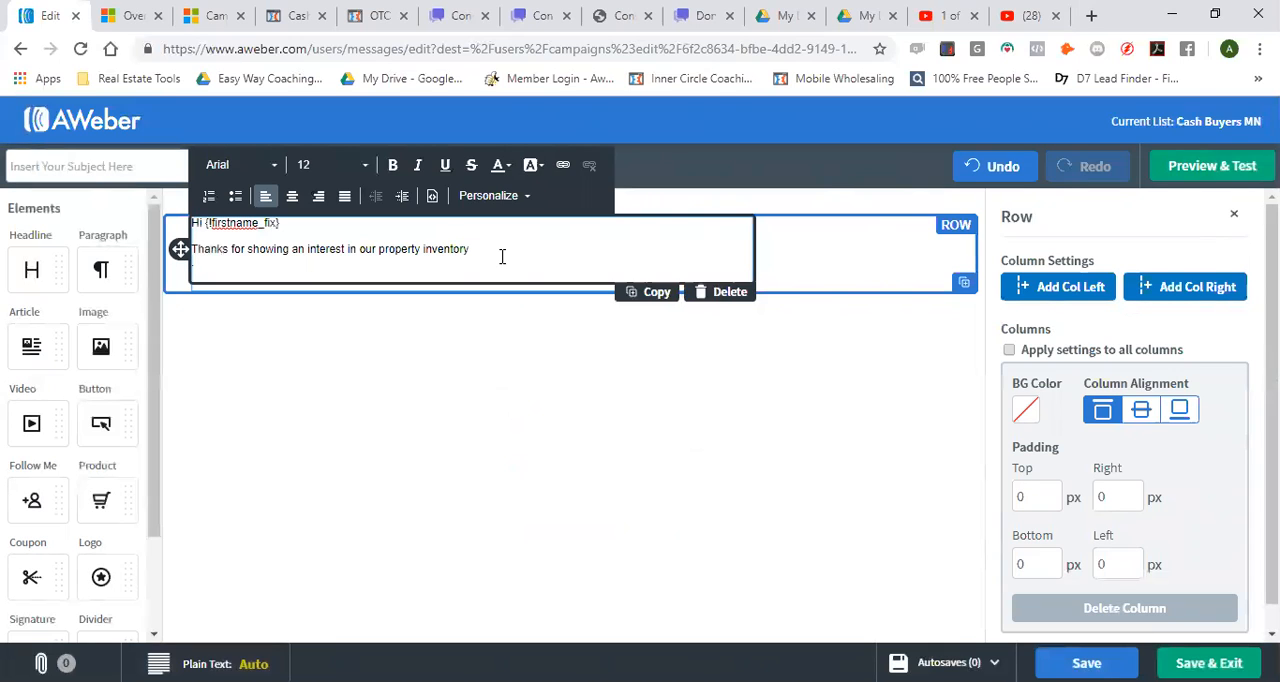
pyautogui.press('BackSpace')
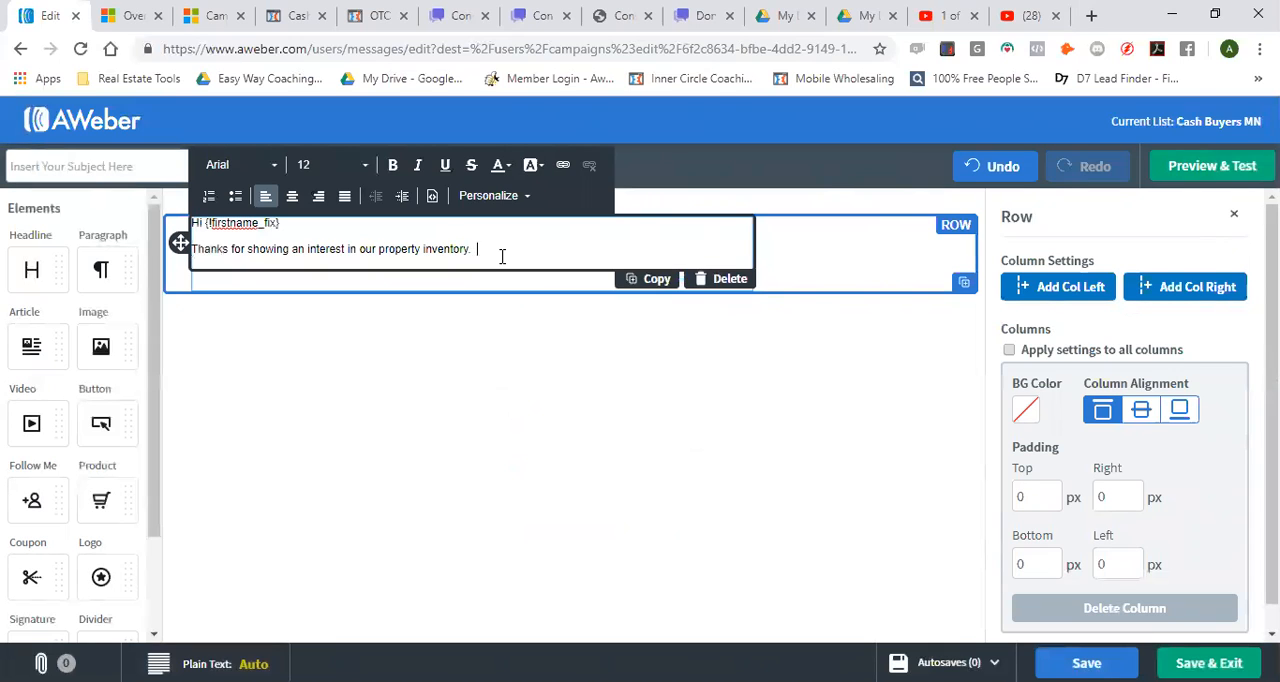
# Add the sentence "Our goal is to make your property acquisition much simpler." to the message body
pyautogui.write('Our goal is to make your property a')
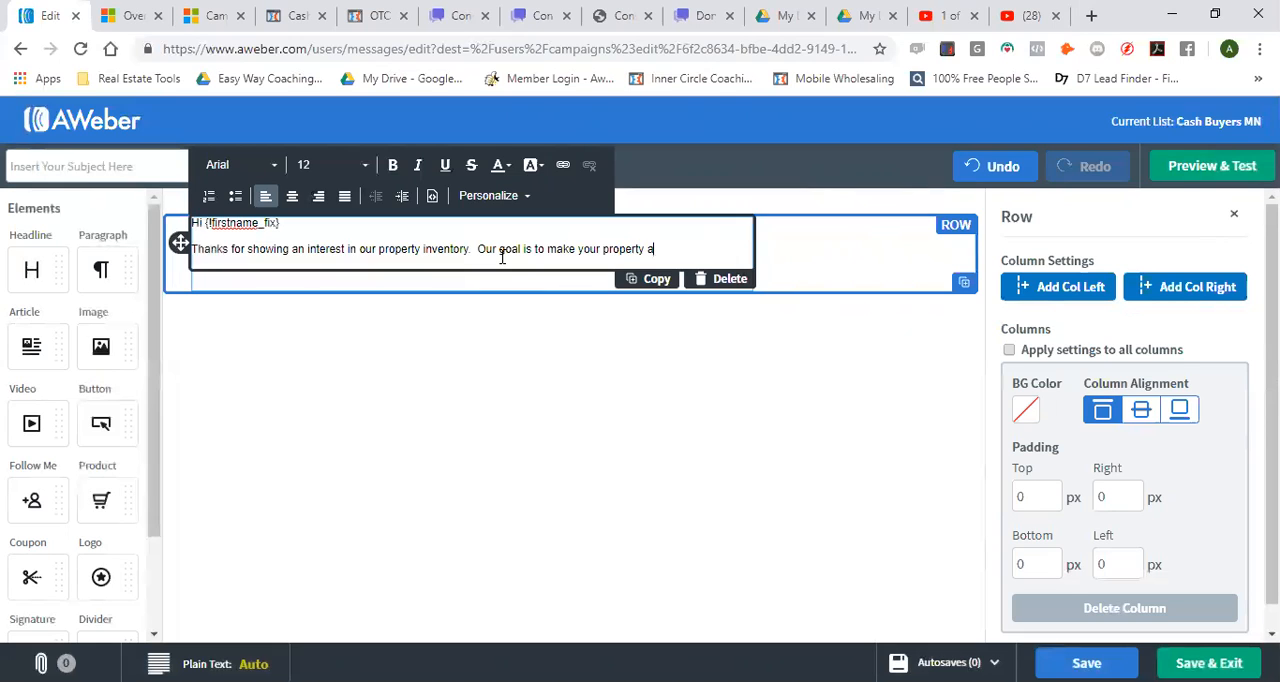
pyautogui.write('cquisition much simpler.  ')
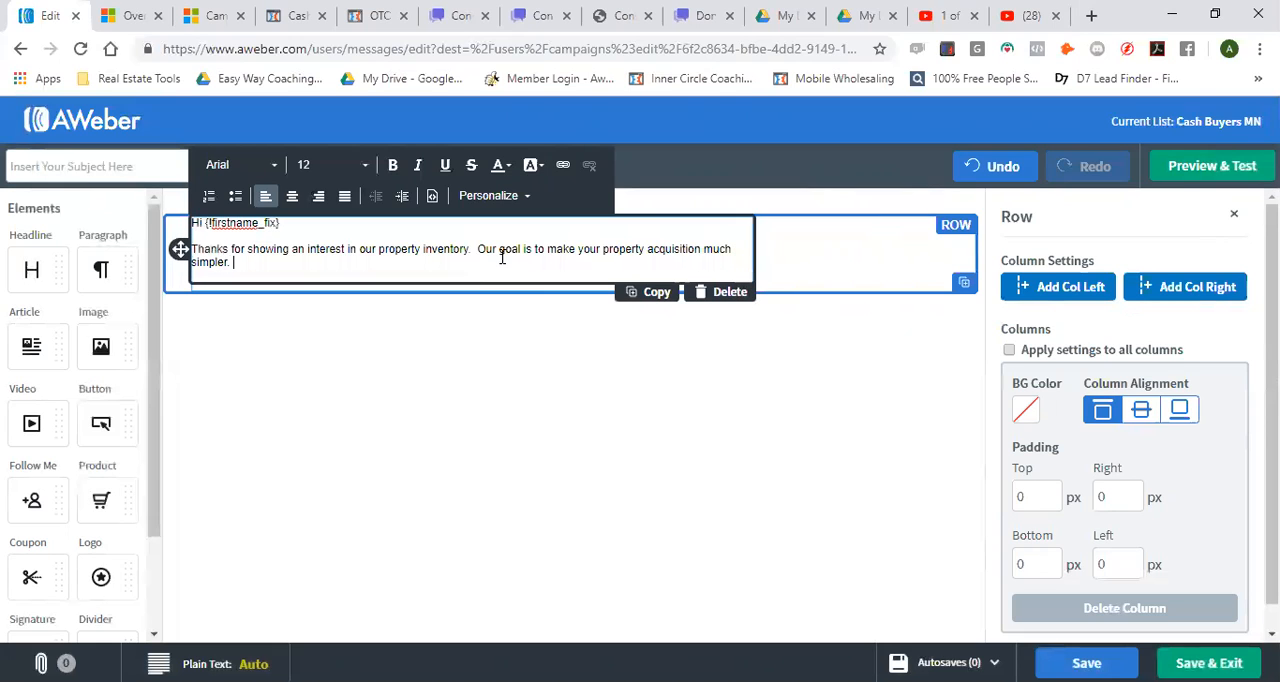
pyautogui.write('In order to best serve you')
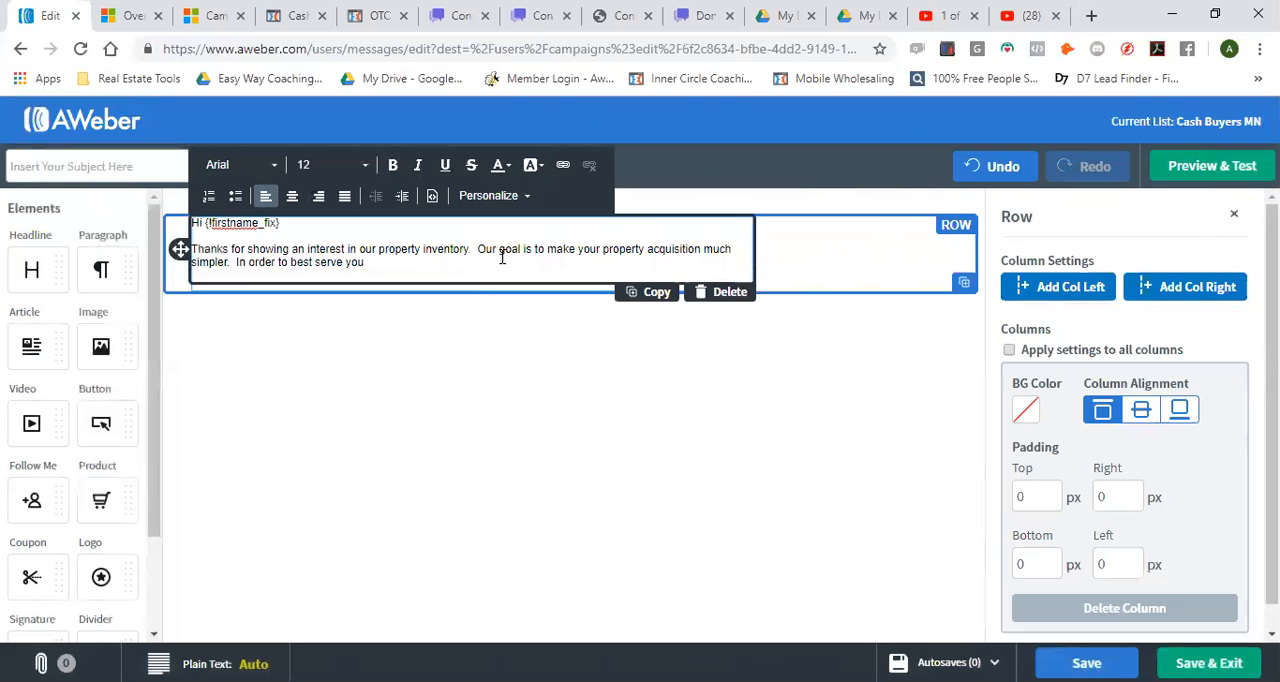
pyautogui.write('.  Please let us know what your perfect proprty')
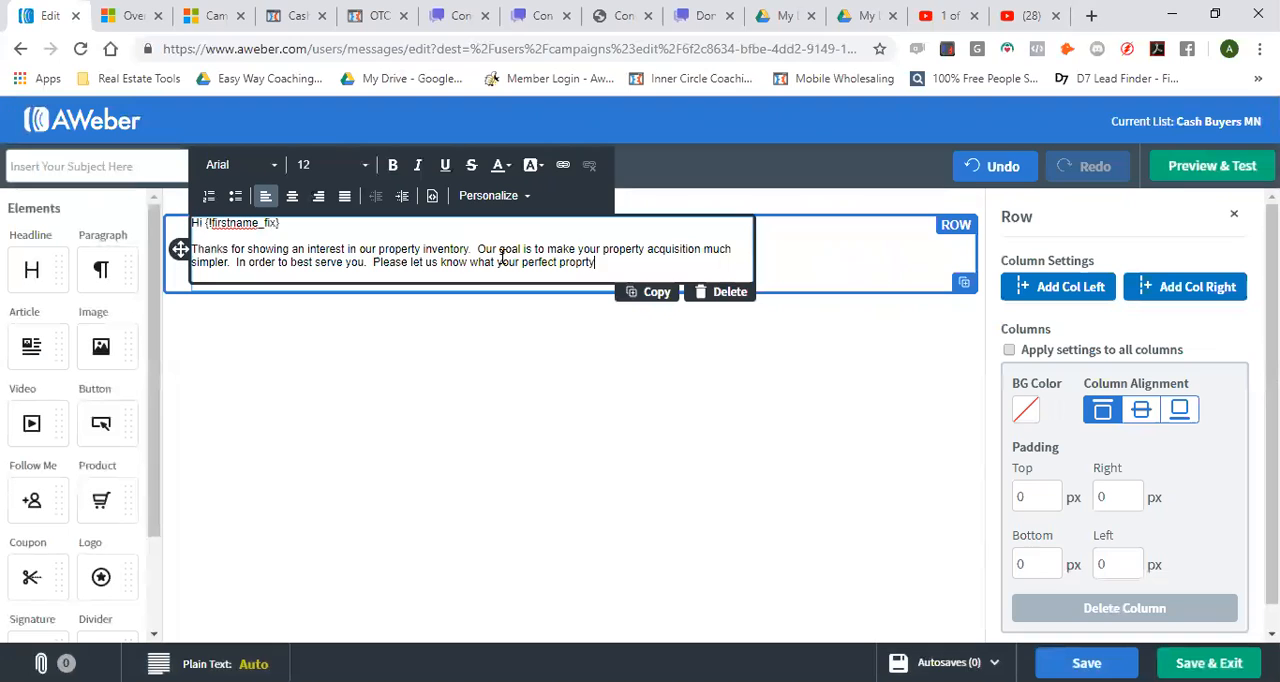
pyautogui.press('BackSpace')
pyautogui.press('BackSpace')
pyautogui.press('BackSpace')
# Continue the paragraph with "In order to best serve you. Please let us know what your perfect property/project looks like."
pyautogui.write('erty/project looks like. ')
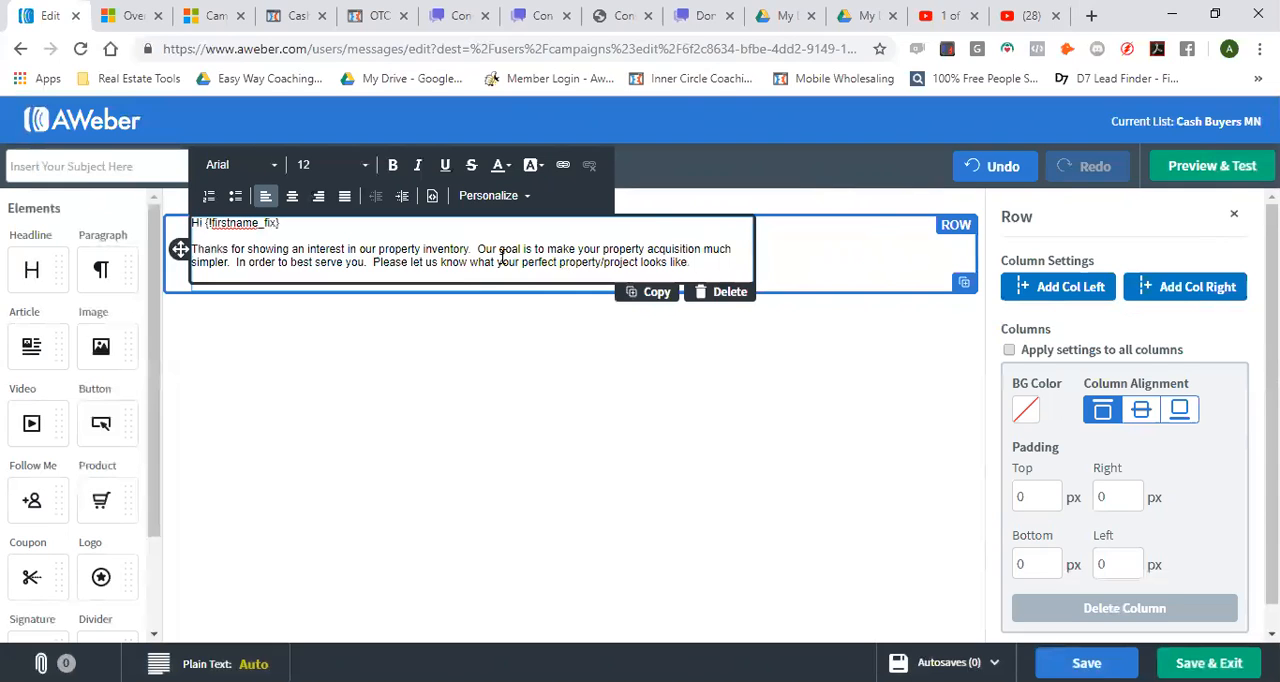
pyautogui.write('Are you looking fo')
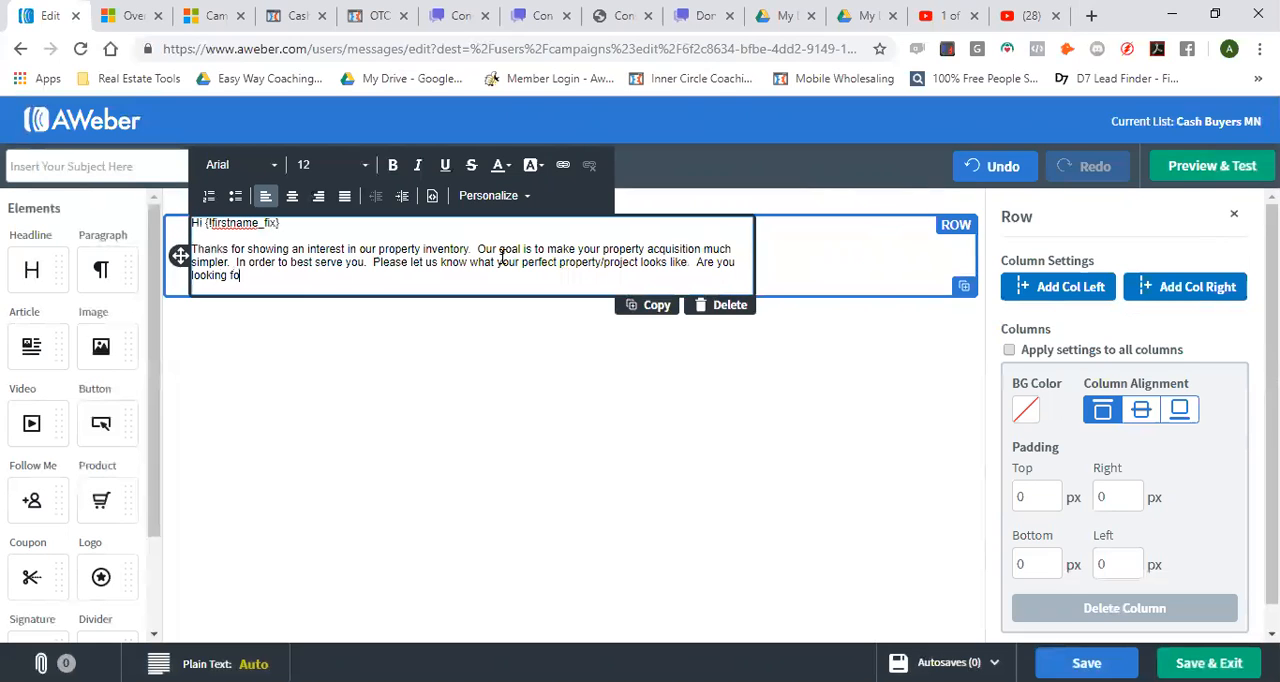
pyautogui.write('r flips')
pyautogui.write(', rentals')
pyautogui.write(', ')
pyautogui.write(' or are you a')
pyautogui.write('n')
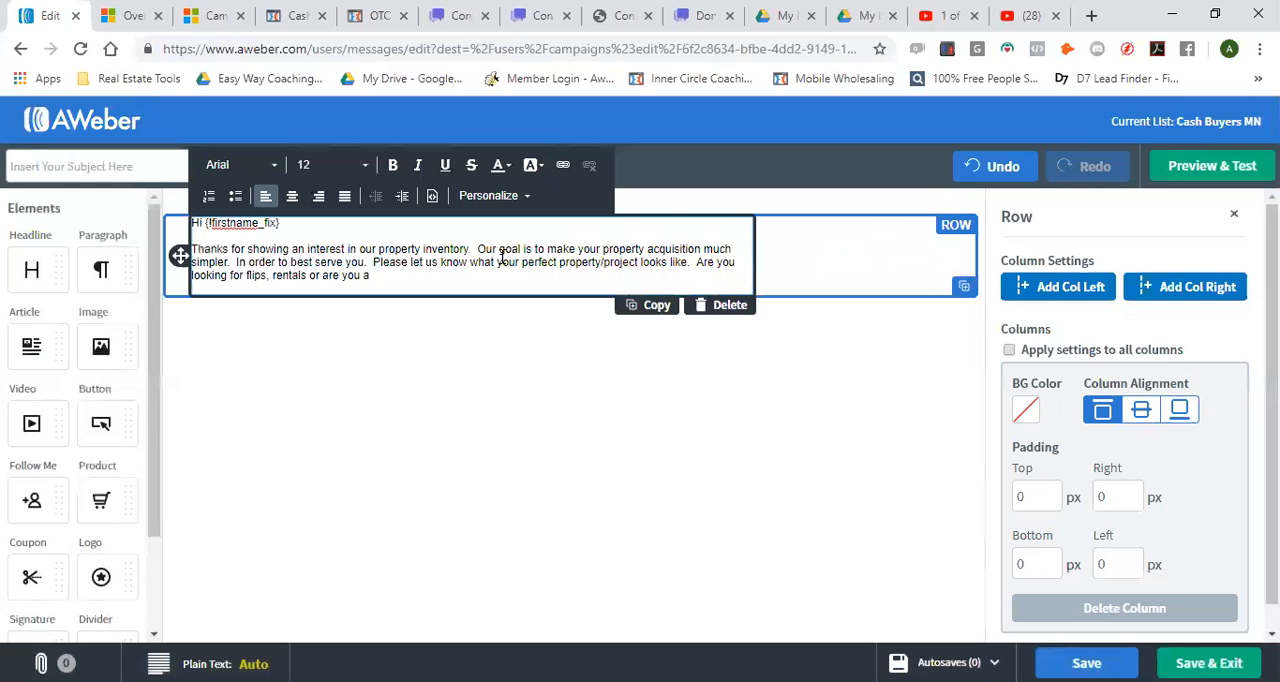
pyautogui.write(' wholsaler')
# Add the question "Are you looking for flips, rentals or are you a wholesaler?" to the message paragraph, correcting the spelling of "wholesaler"
pyautogui.press('BackSpace')
pyautogui.press('BackSpace')
pyautogui.write('?')
pyautogui.click(395, 275)
pyautogui.write('e')
# Continue the paragraph with "Let us know so we can either keep an eye out for a property or perhaps hook you up with"
pyautogui.click(441, 276)
pyautogui.write('Let us know so we can either keee')
pyautogui.press('BackSpace')
pyautogui.press('BackSpace')
pyautogui.write('ep an eye out for a property or perhaps hook you up with')
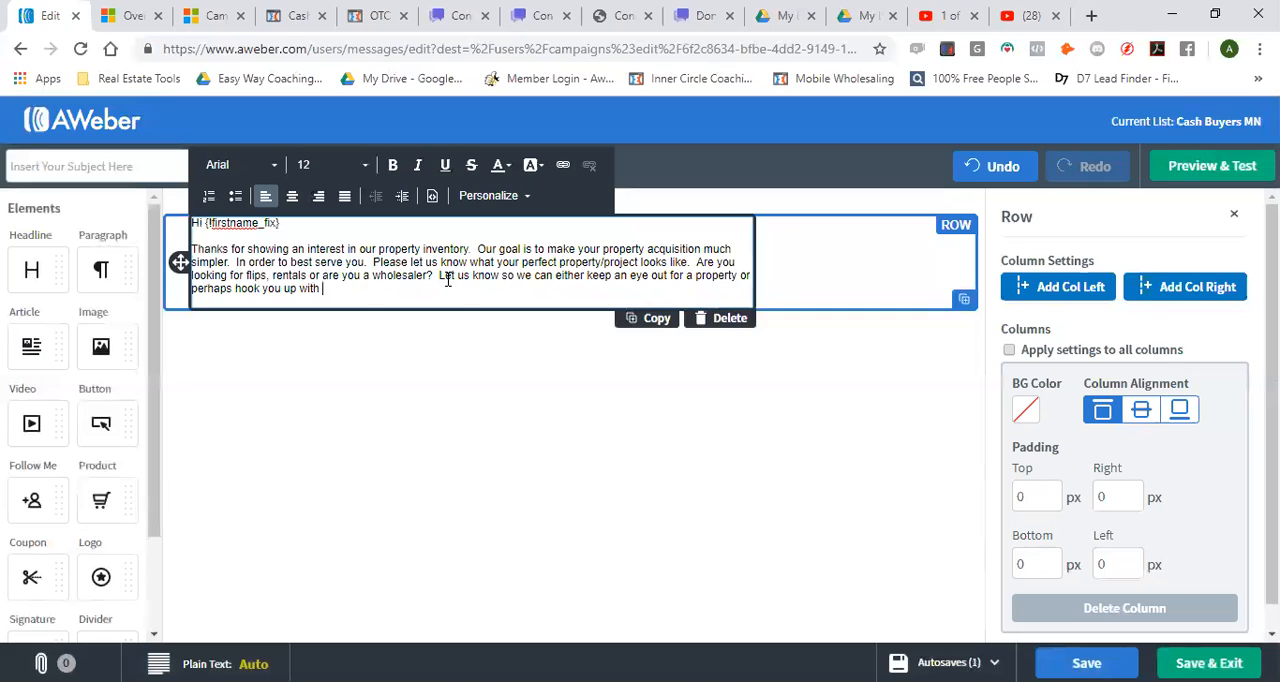
# Remove the wholesaler part and reword the question to "Are you looking for flips or rentals or both?"
pyautogui.click(433, 275)
pyautogui.moveTo(433, 275); pyautogui.dragTo(320, 281)
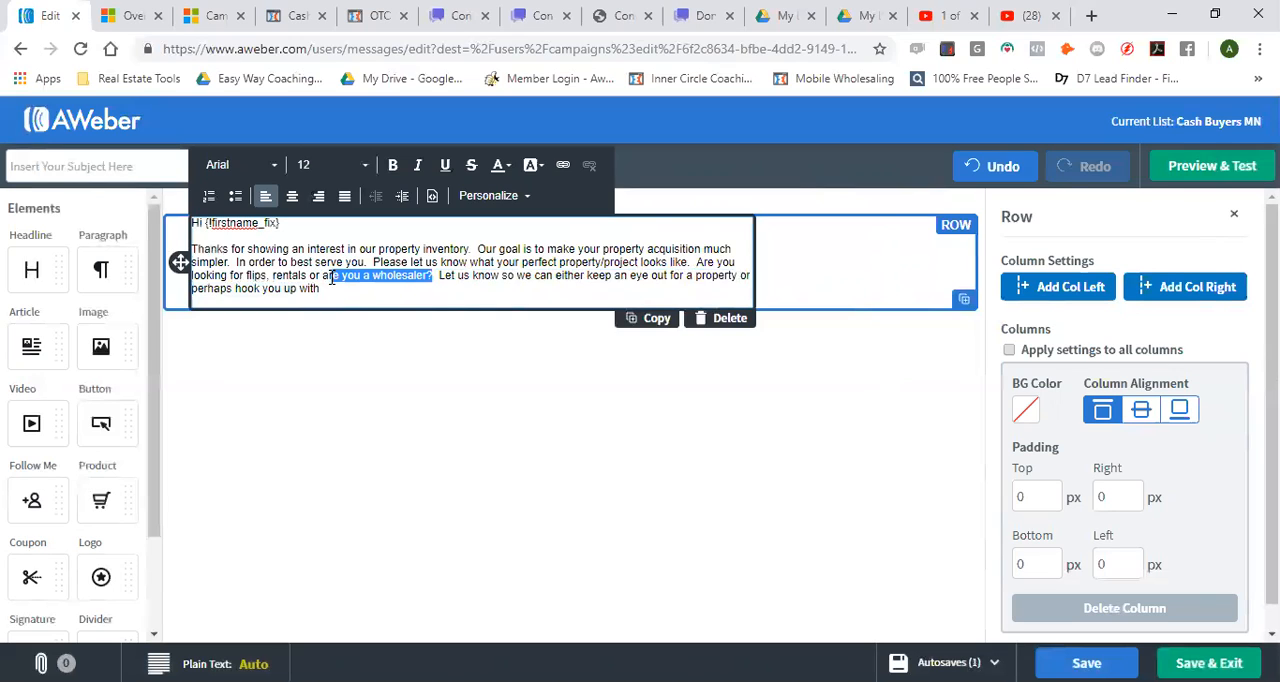
pyautogui.click(340, 295)
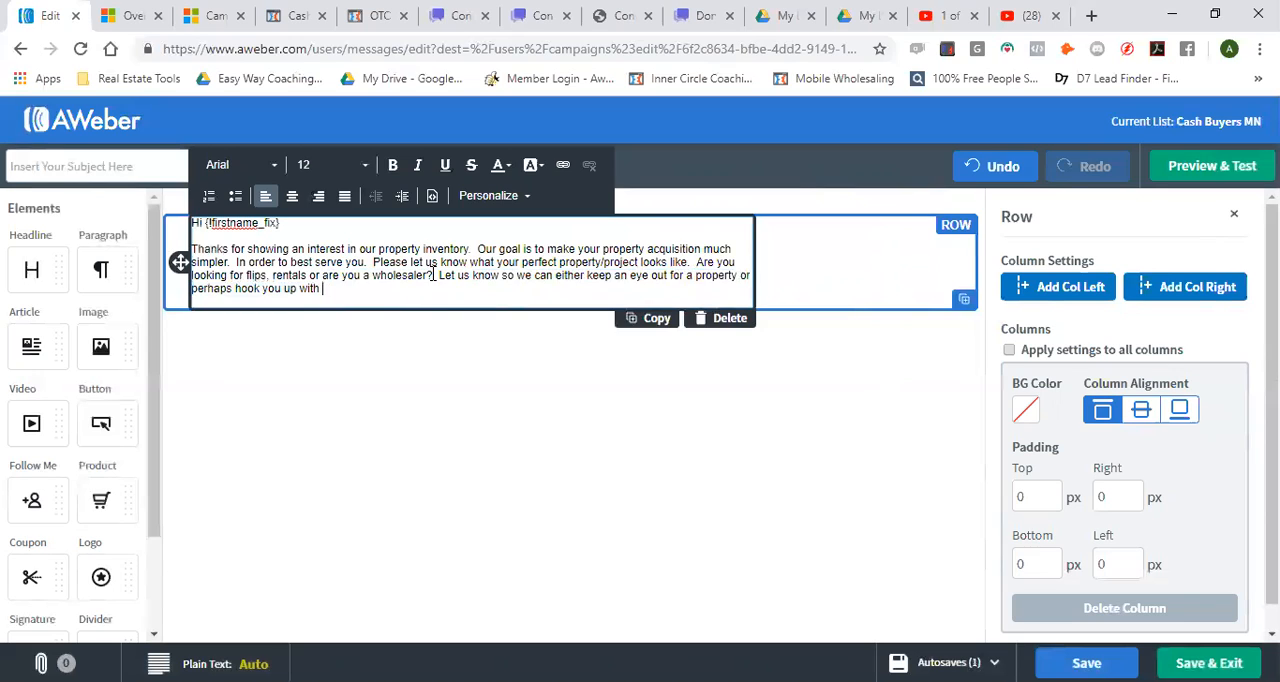
pyautogui.moveTo(433, 275); pyautogui.dragTo(317, 281)
pyautogui.press('Delete')
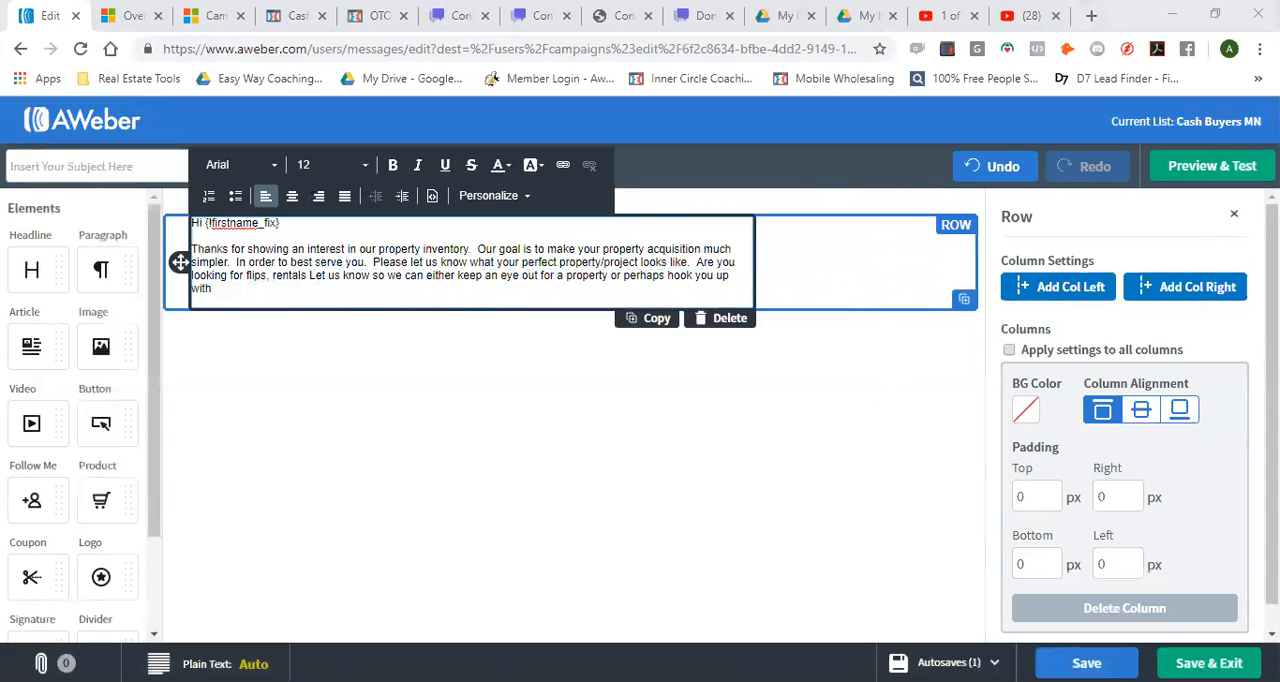
pyautogui.click(308, 297)
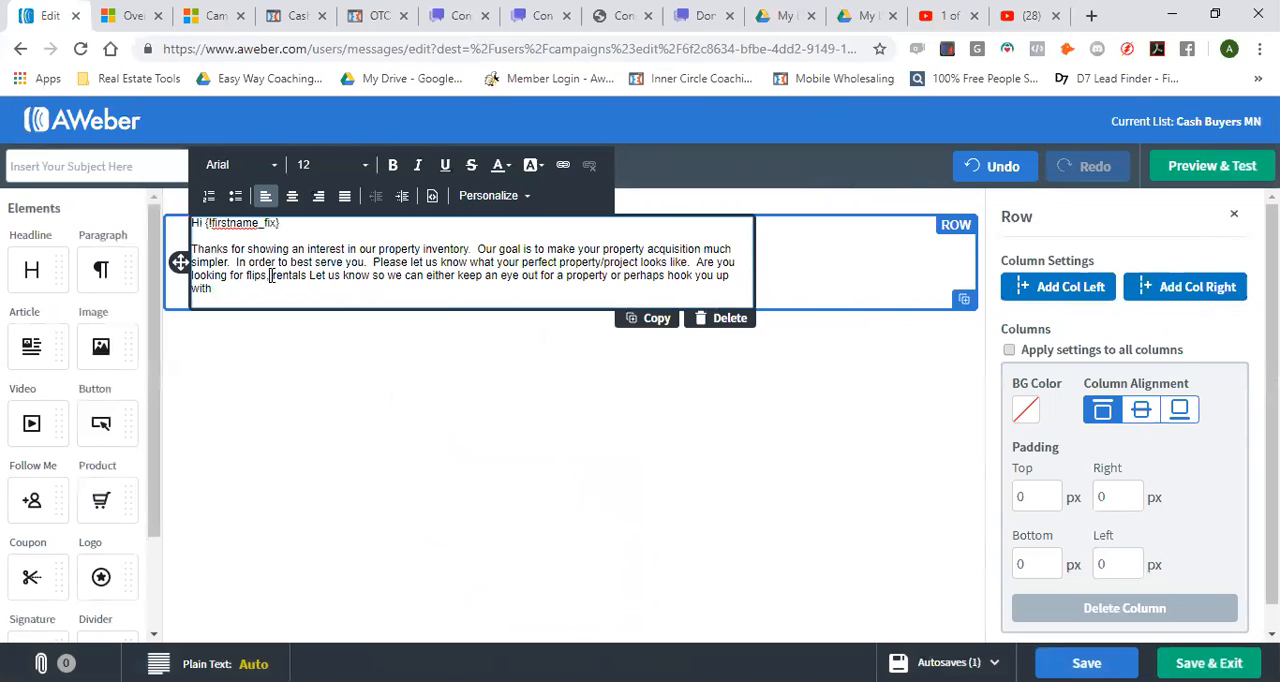
pyautogui.click(270, 277)
pyautogui.press('BackSpace')
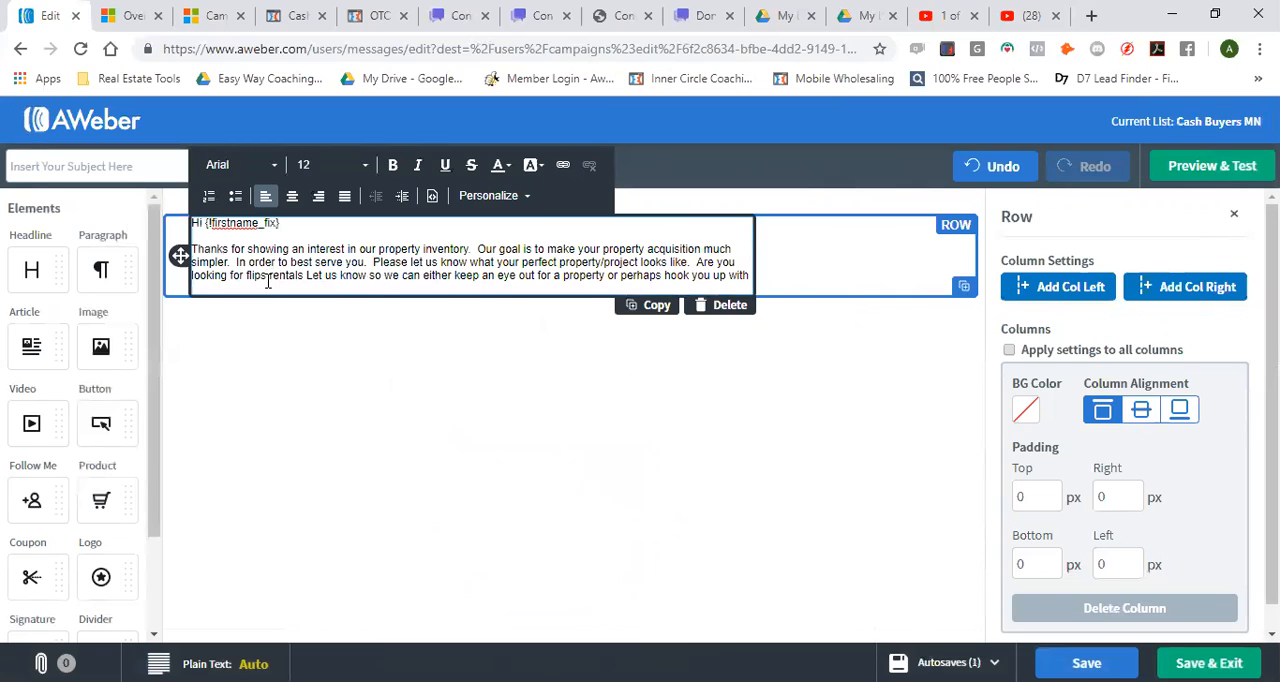
pyautogui.write('or')
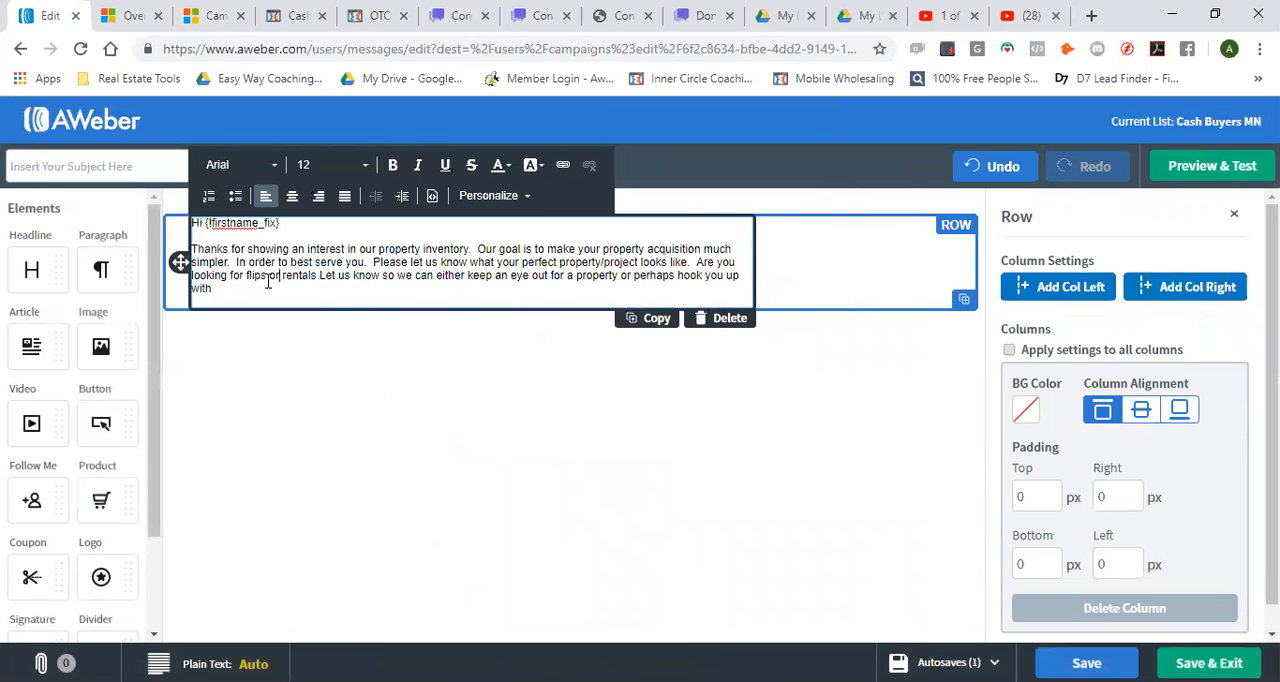
pyautogui.click(318, 276)
pyautogui.write('or both?')
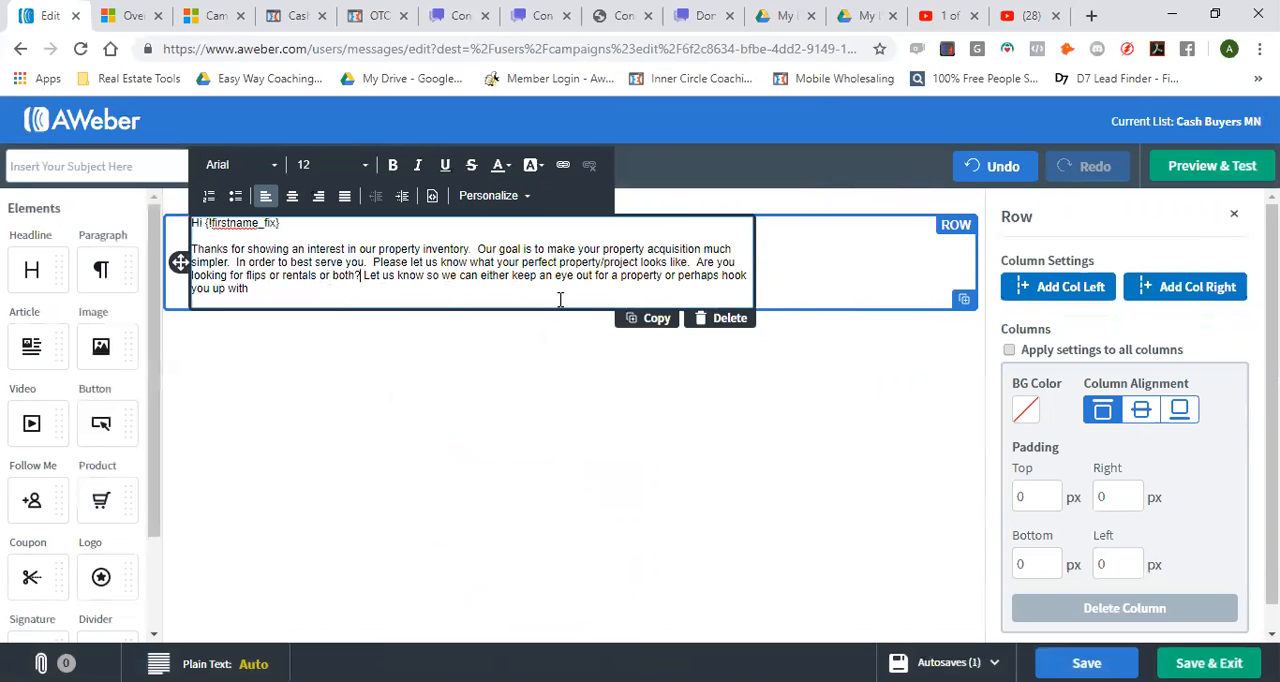
# Delete "or perhaps hook you up with" from the end of the paragraph
pyautogui.click(299, 294)
pyautogui.moveTo(679, 276); pyautogui.dragTo(679, 290)
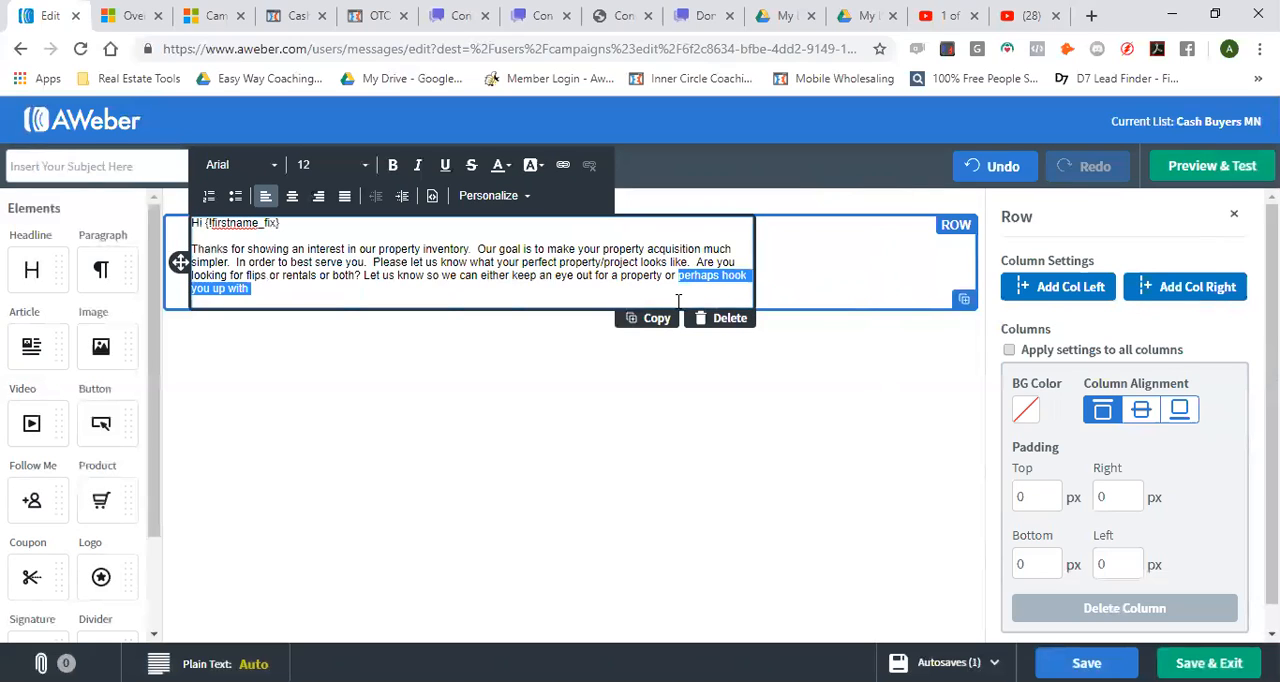
pyautogui.press('BackSpace')
# Finish the last sentence with "that suites your needs." and leave blank space below for a sign-off
pyautogui.press('BackSpace')
pyautogui.press('BackSpace')
pyautogui.press('BackSpace')
pyautogui.press('BackSpace')
pyautogui.press('BackSpace')
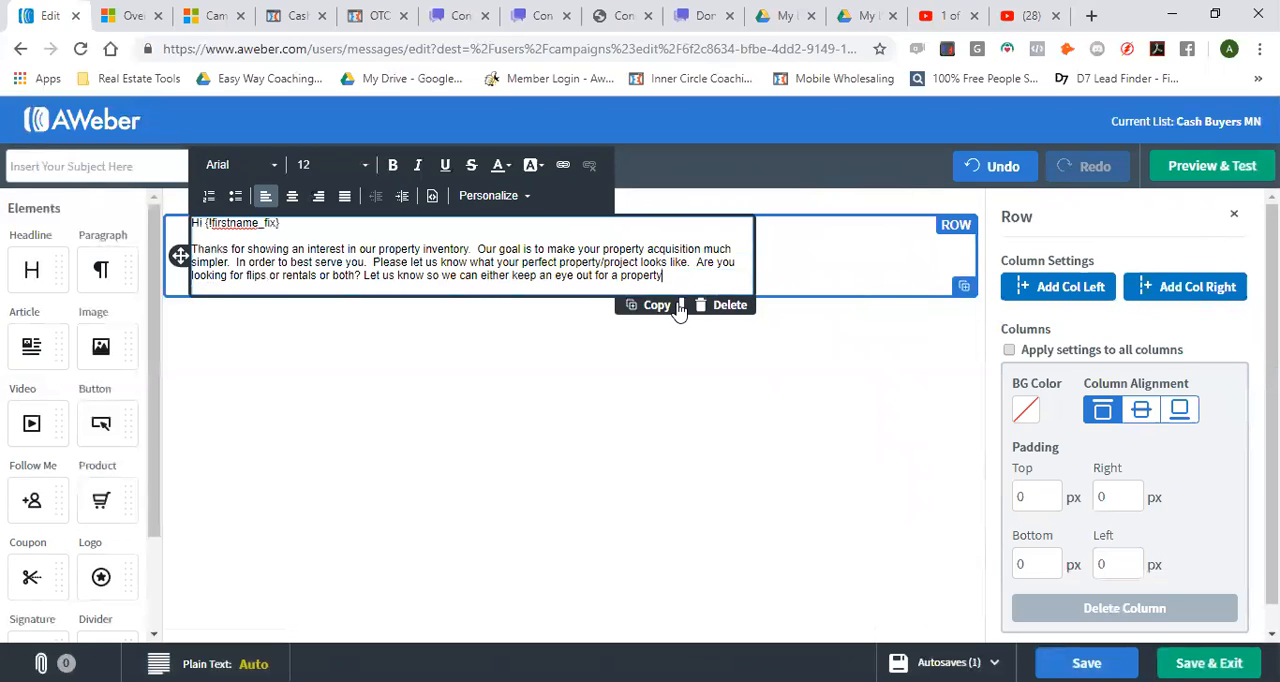
pyautogui.write('y that suites your neds')
pyautogui.press('BackSpace')
pyautogui.press('BackSpace')
pyautogui.press('BackSpace')
pyautogui.write('eeds/.')
pyautogui.press('Return')
pyautogui.press('Return')
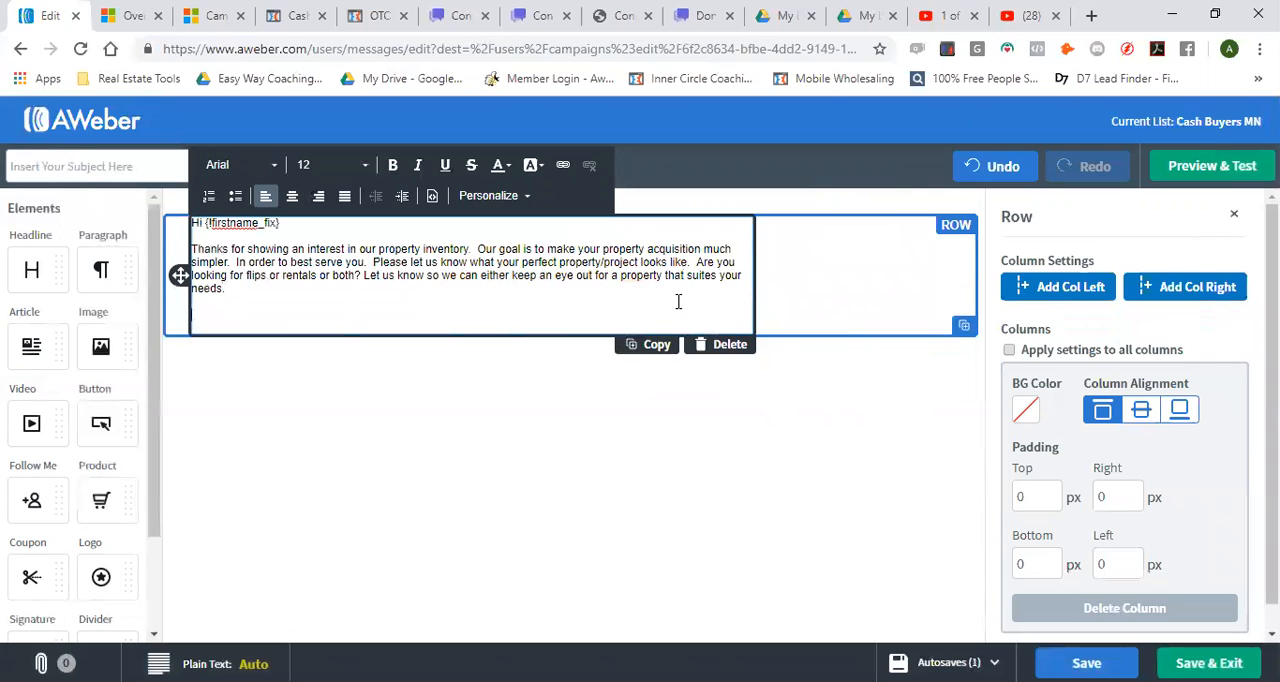
# Sign off the message with the sender's first name and, on a separate line, the company name ending in "home solutions"
pyautogui.write('Greg')
pyautogui.press('Return')
pyautogui.press('Return')
pyautogui.write('Gregs ')
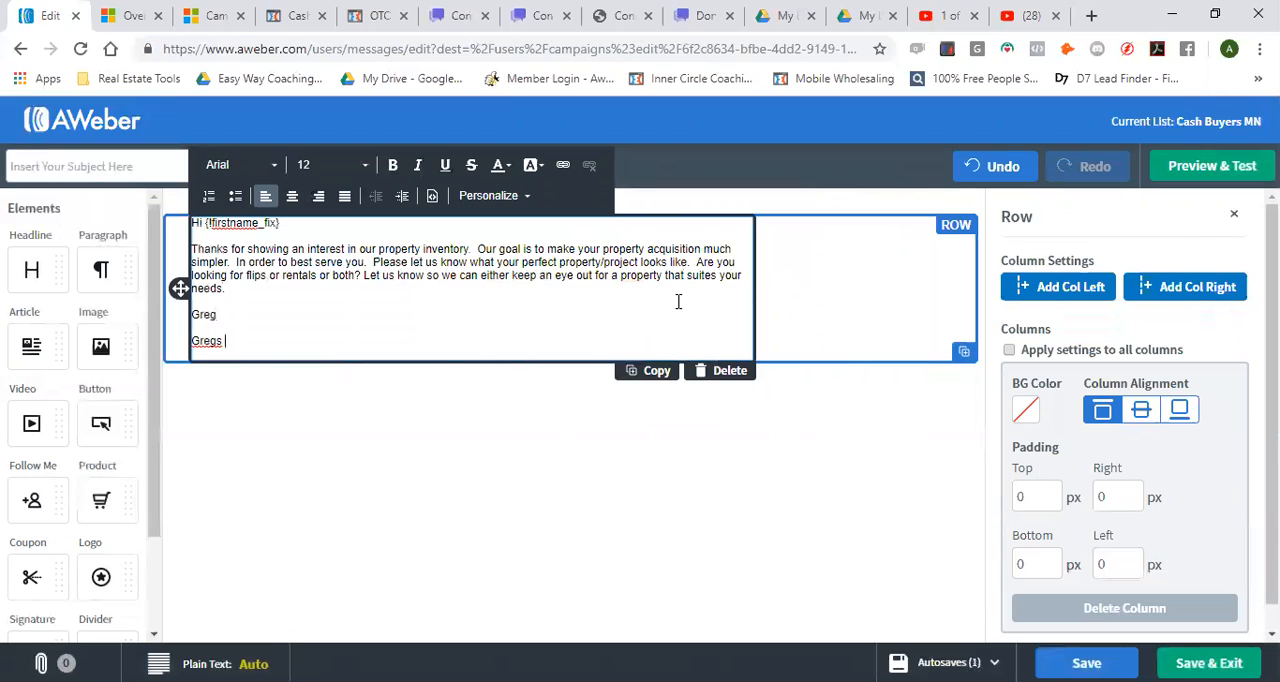
pyautogui.write('home solutions')
pyautogui.click(385, 466)
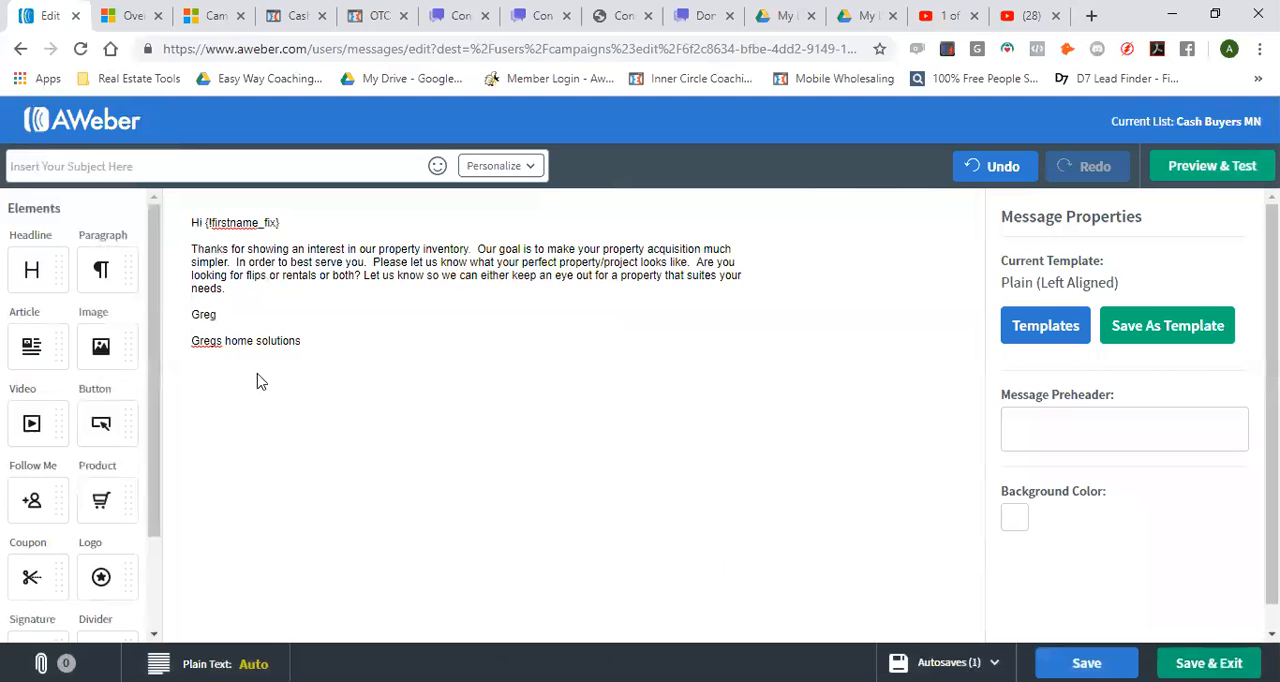
pyautogui.click(338, 347)
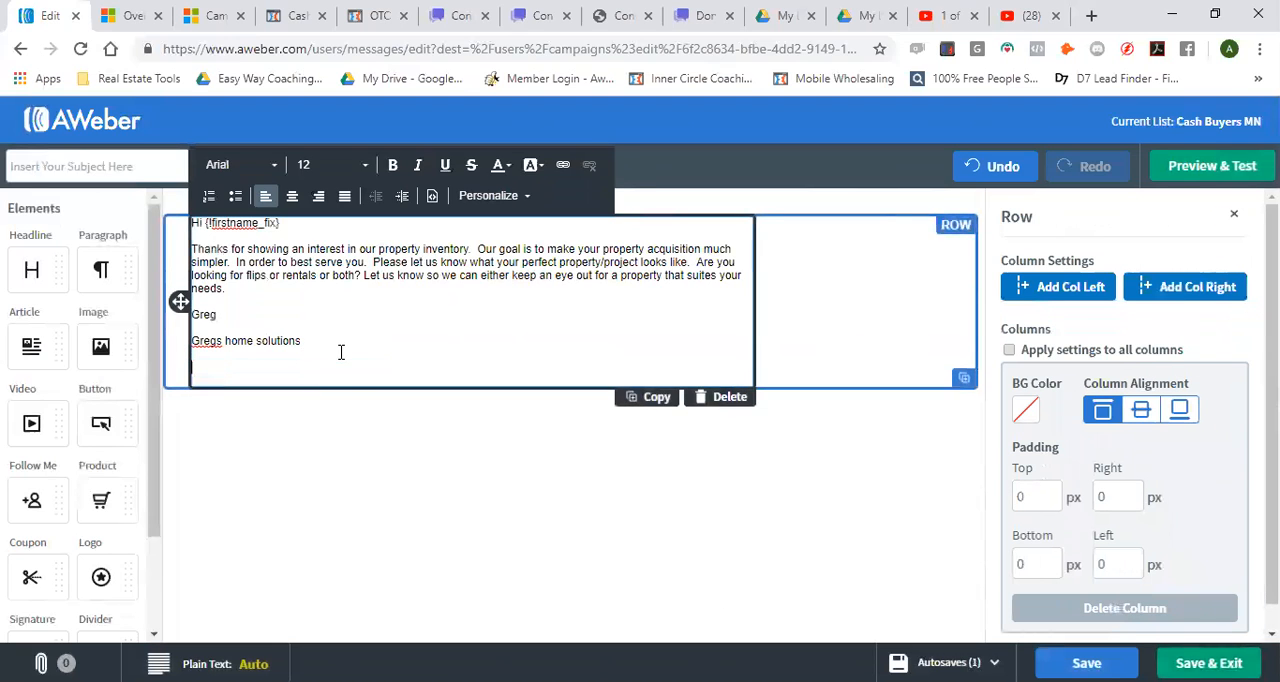
pyautogui.click(600, 519)
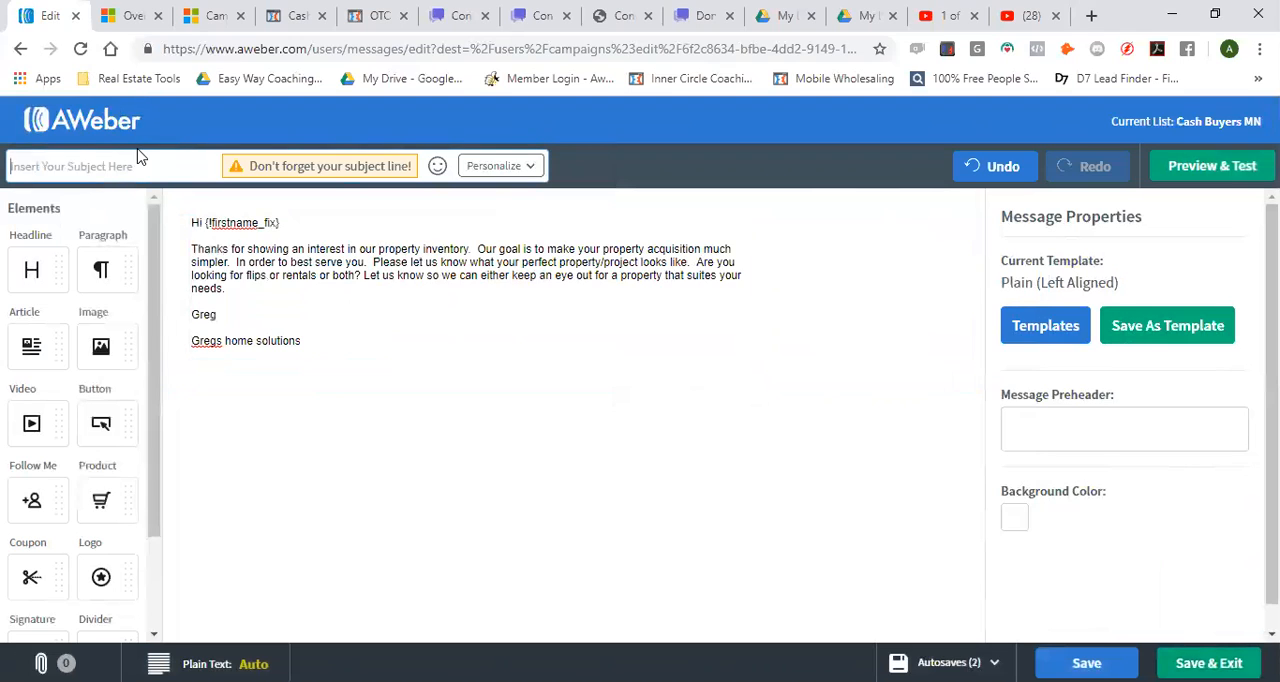
# Set the message subject to "Thanks for reaching out!" and save the message, returning to the campaign
pyautogui.write('Hey there')
pyautogui.press('BackSpace')
pyautogui.press('BackSpace')
pyautogui.press('BackSpace')
pyautogui.press('BackSpace')
pyautogui.press('BackSpace')
pyautogui.press('BackSpace')
pyautogui.press('BackSpace')
pyautogui.press('BackSpace')
pyautogui.press('BackSpace')
pyautogui.write('Thanks for e')
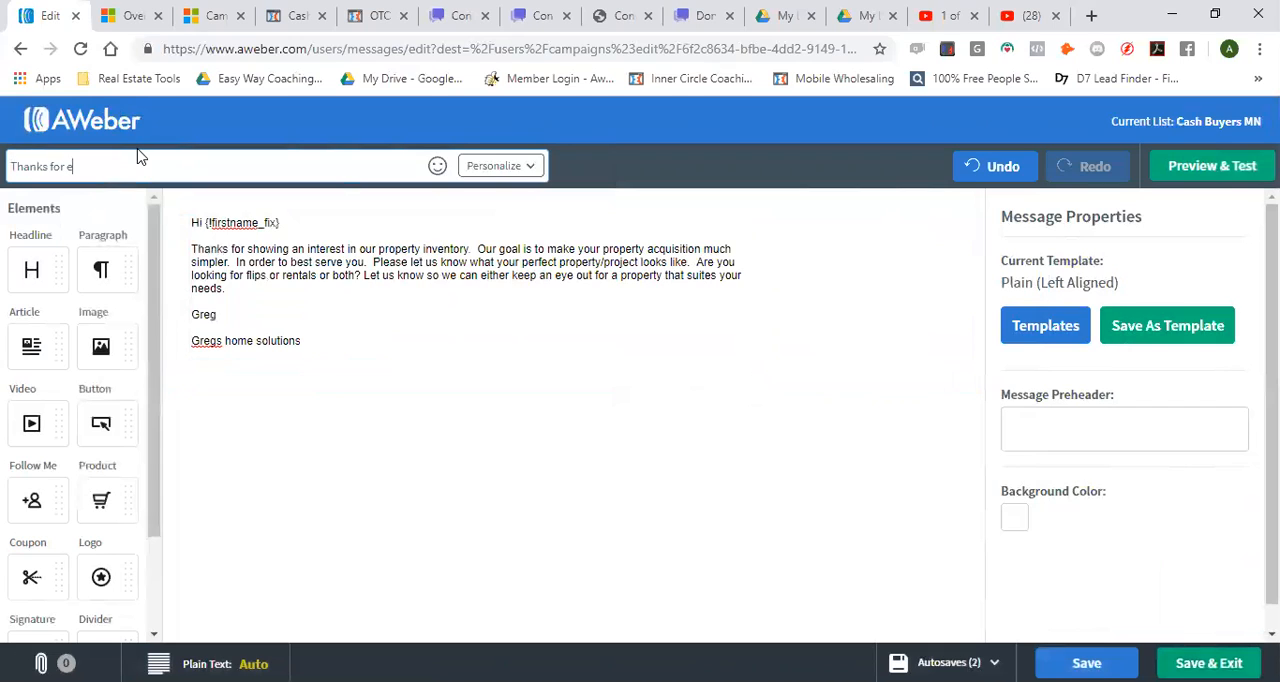
pyautogui.write('reaching out!')
pyautogui.click(1209, 663)
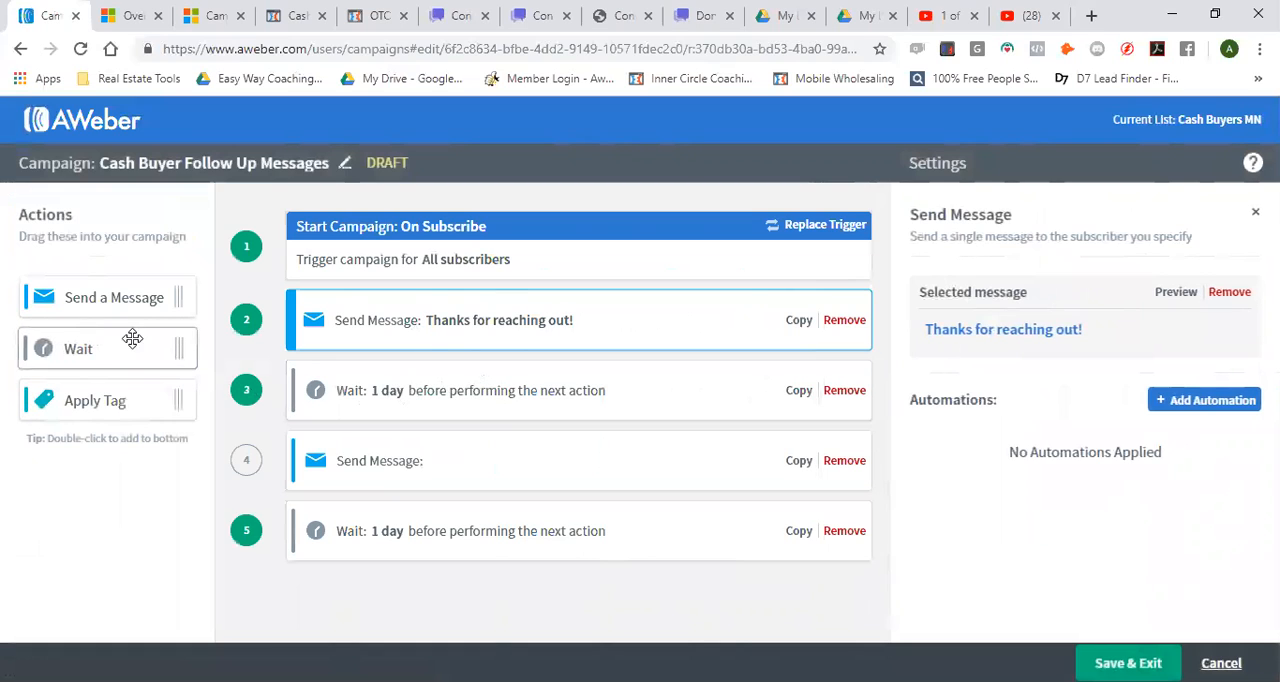
# Examine the interval unit options of the wait action that follows the first message
pyautogui.click(477, 395)
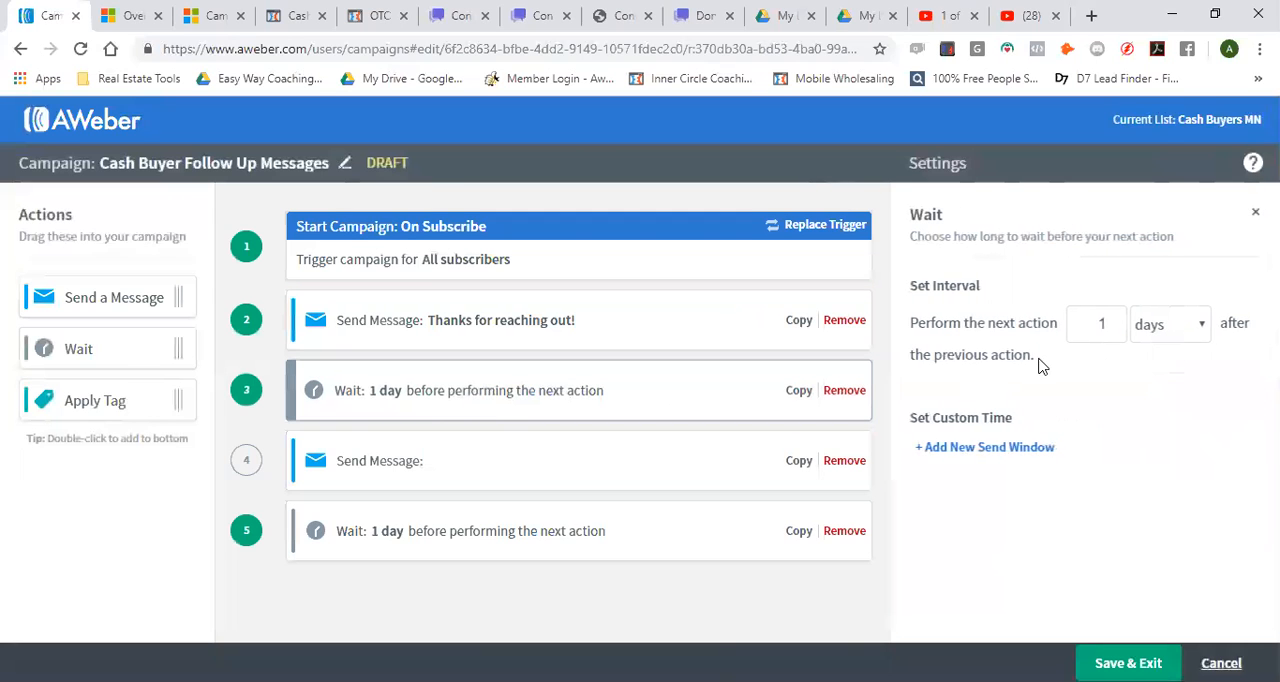
pyautogui.click(1183, 329)
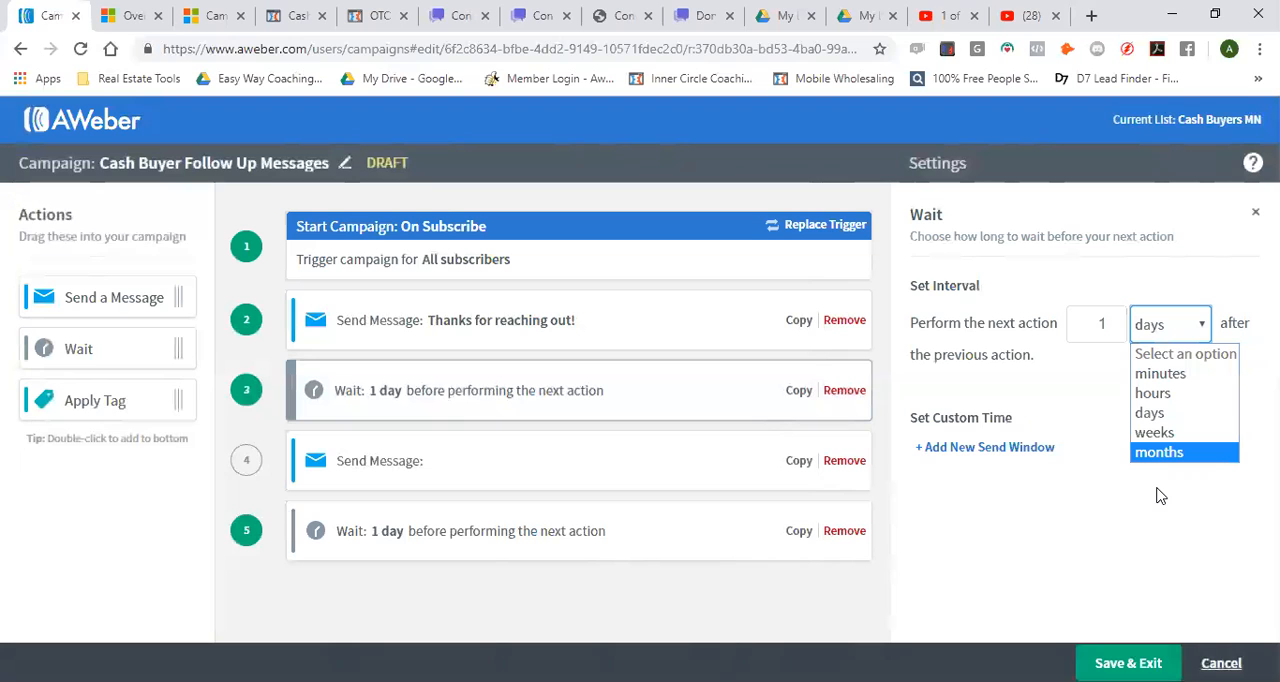
pyautogui.click(1088, 518)
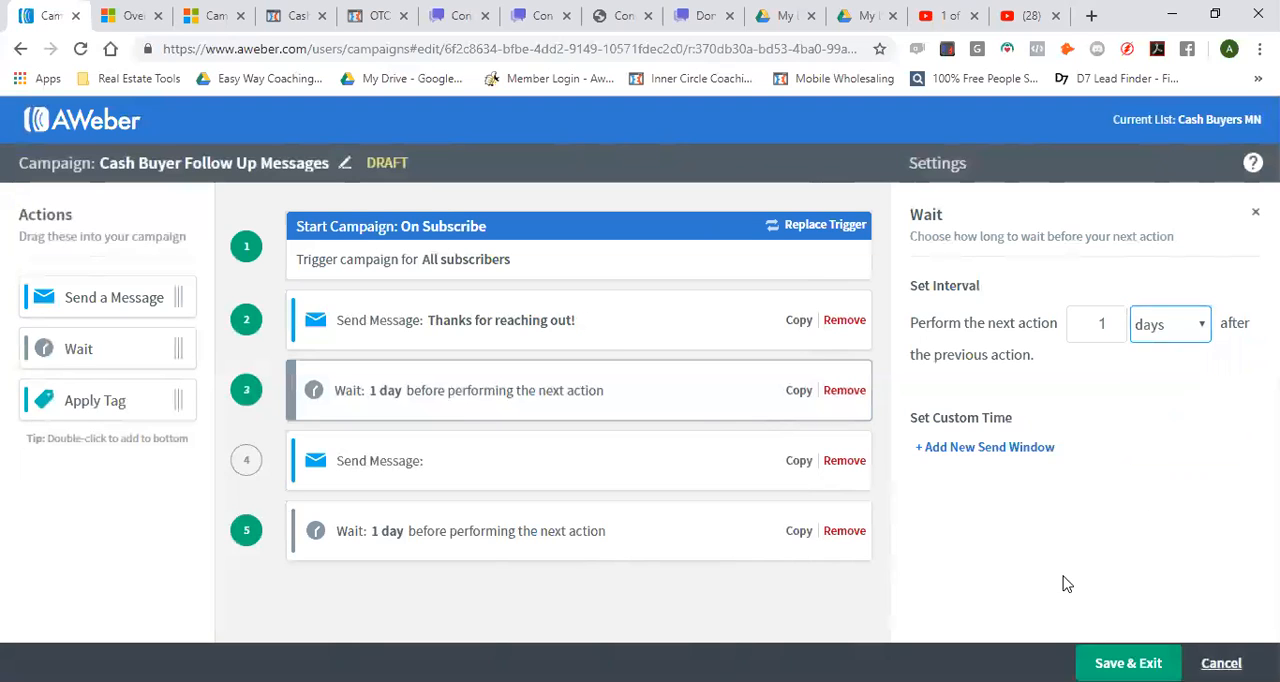
# Create a new message for the empty Send Message action using the Drag & Drop Email Builder
pyautogui.click(418, 460)
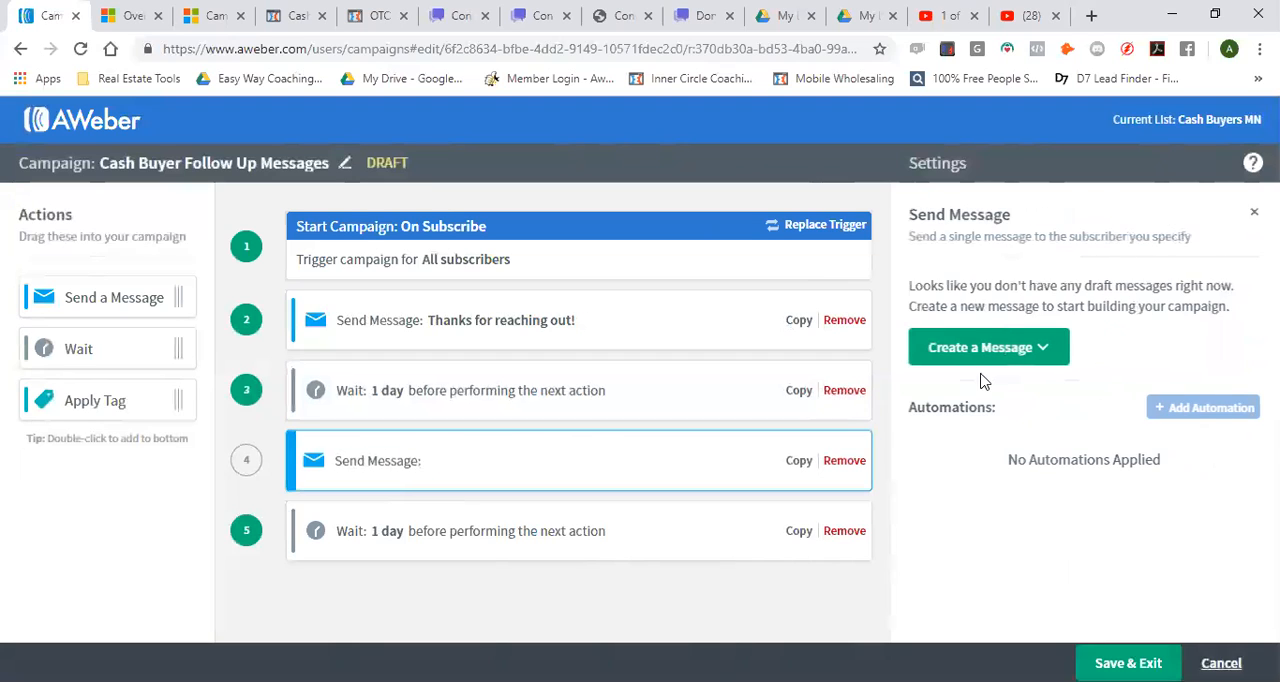
pyautogui.click(985, 350)
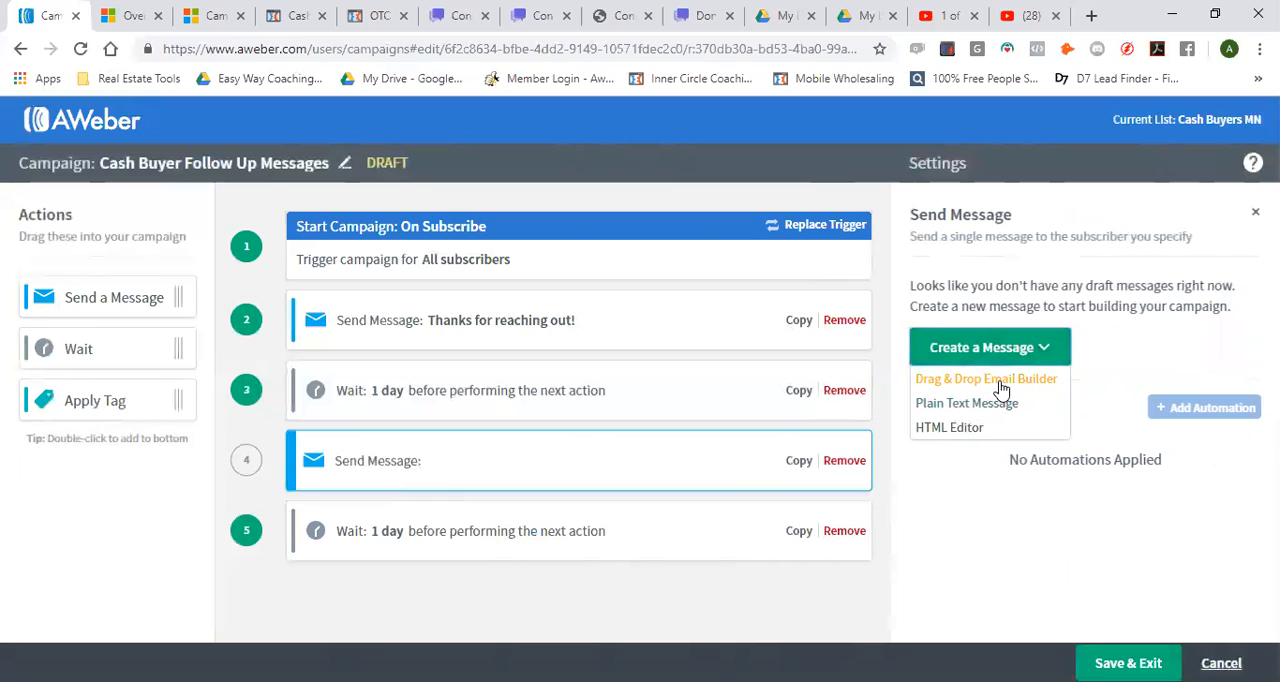
pyautogui.click(1001, 382)
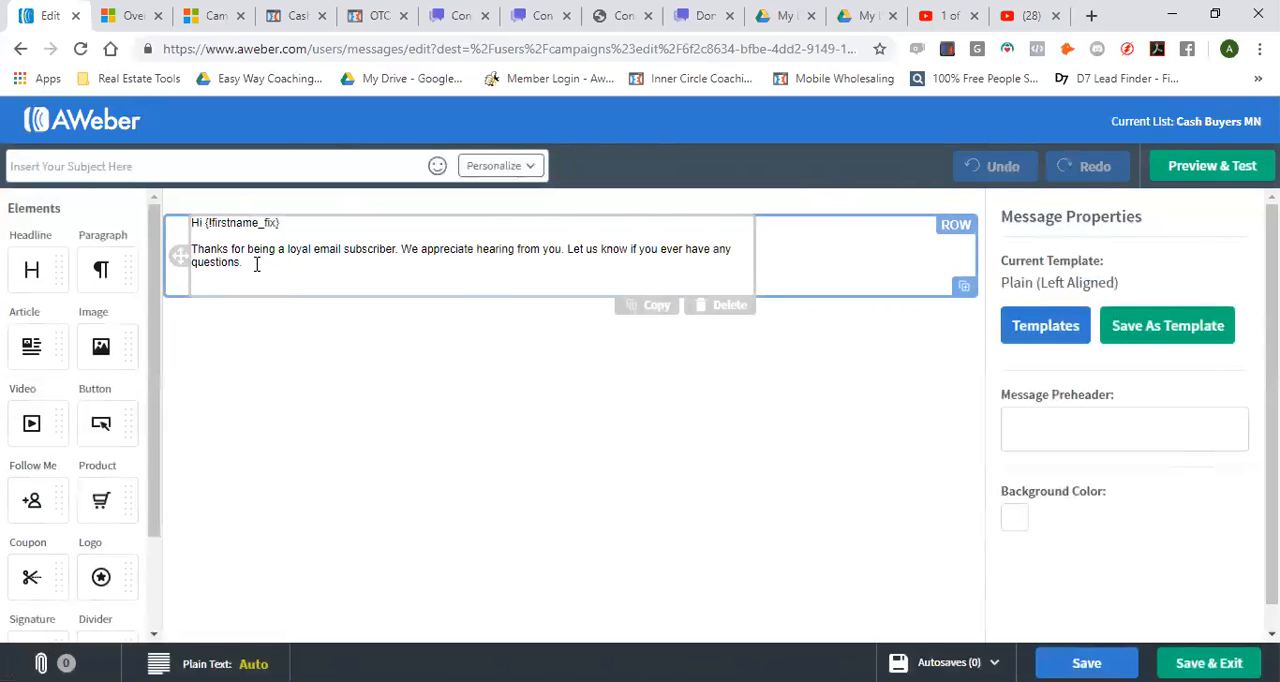
# Replace the default body text below the greeting with "Just wanted to reach out and"
pyautogui.moveTo(256, 264); pyautogui.dragTo(192, 251)
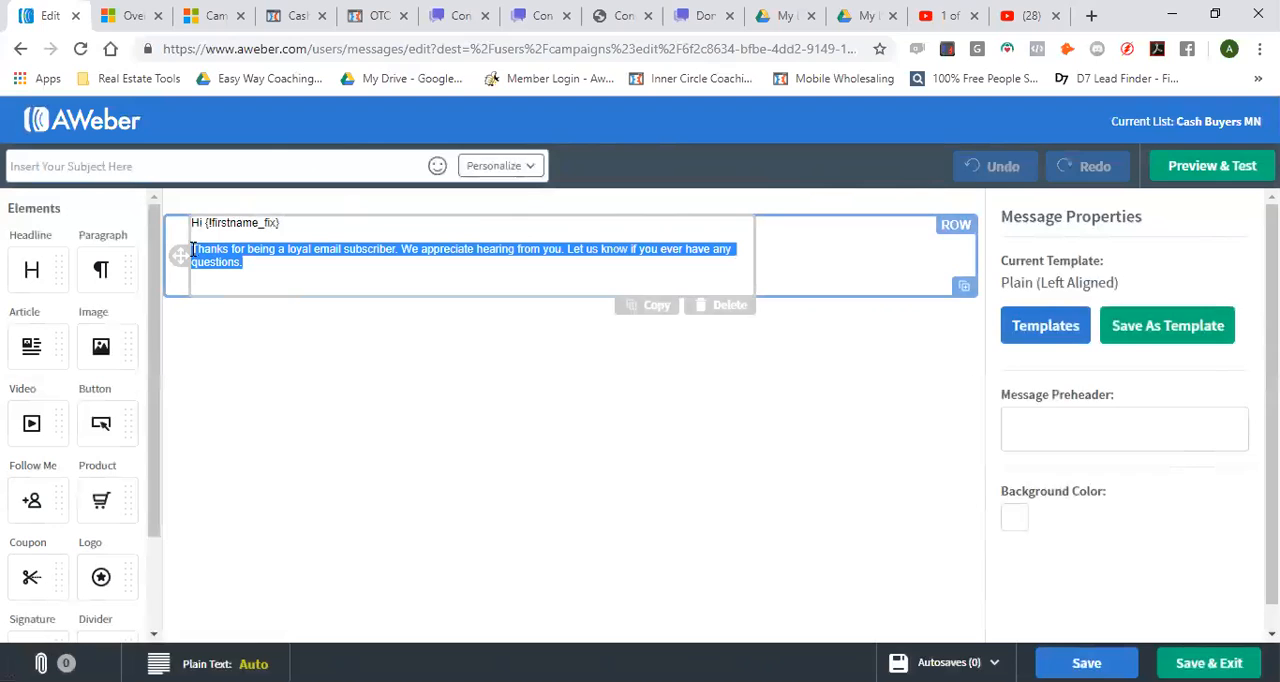
pyautogui.write('Hey')
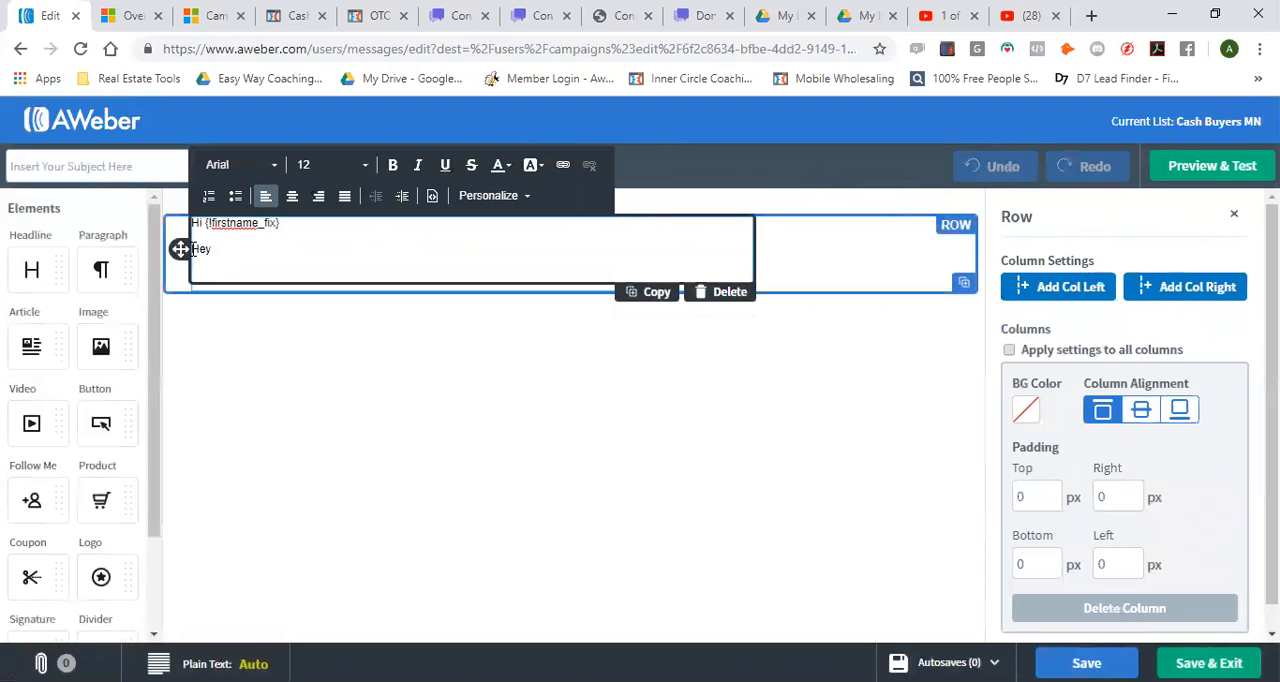
pyautogui.write(', just')
pyautogui.press('BackSpace')
pyautogui.press('BackSpace')
pyautogui.press('BackSpace')
pyautogui.press('BackSpace')
pyautogui.press('BackSpace')
pyautogui.press('BackSpace')
pyautogui.press('BackSpace')
pyautogui.press('BackSpace')
pyautogui.press('BackSpace')
pyautogui.press('BackSpace')
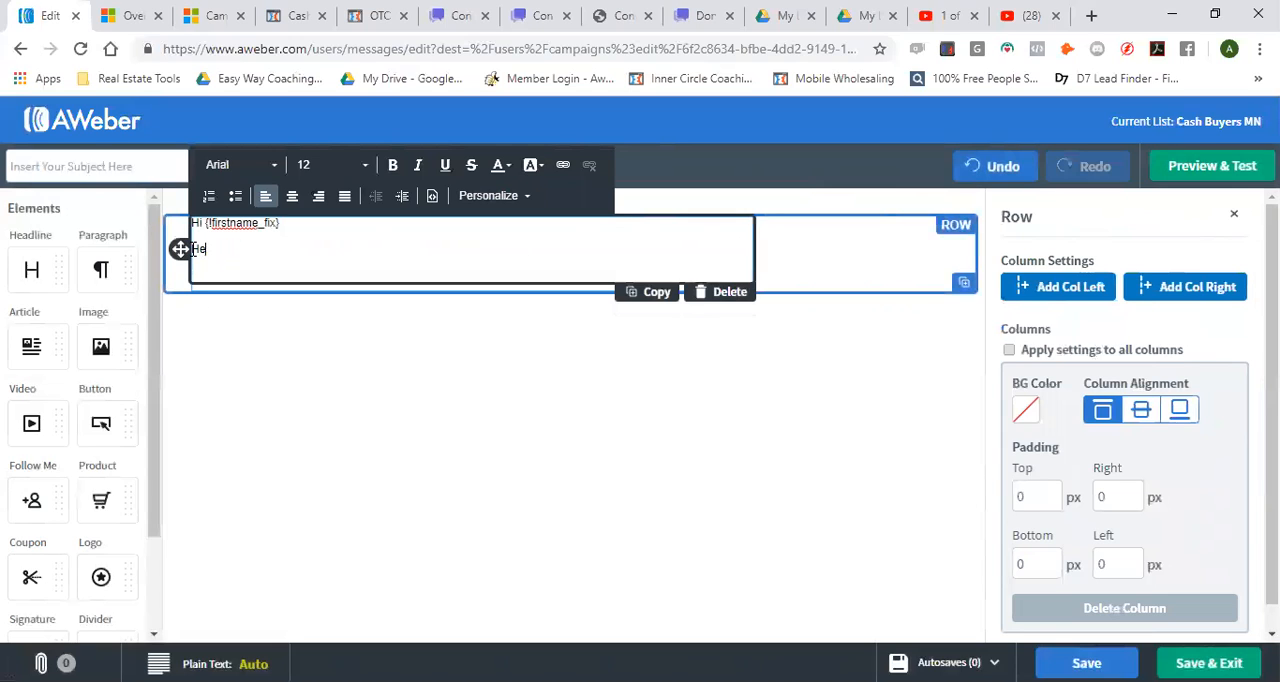
pyautogui.write('Just wanted to reach out and a')
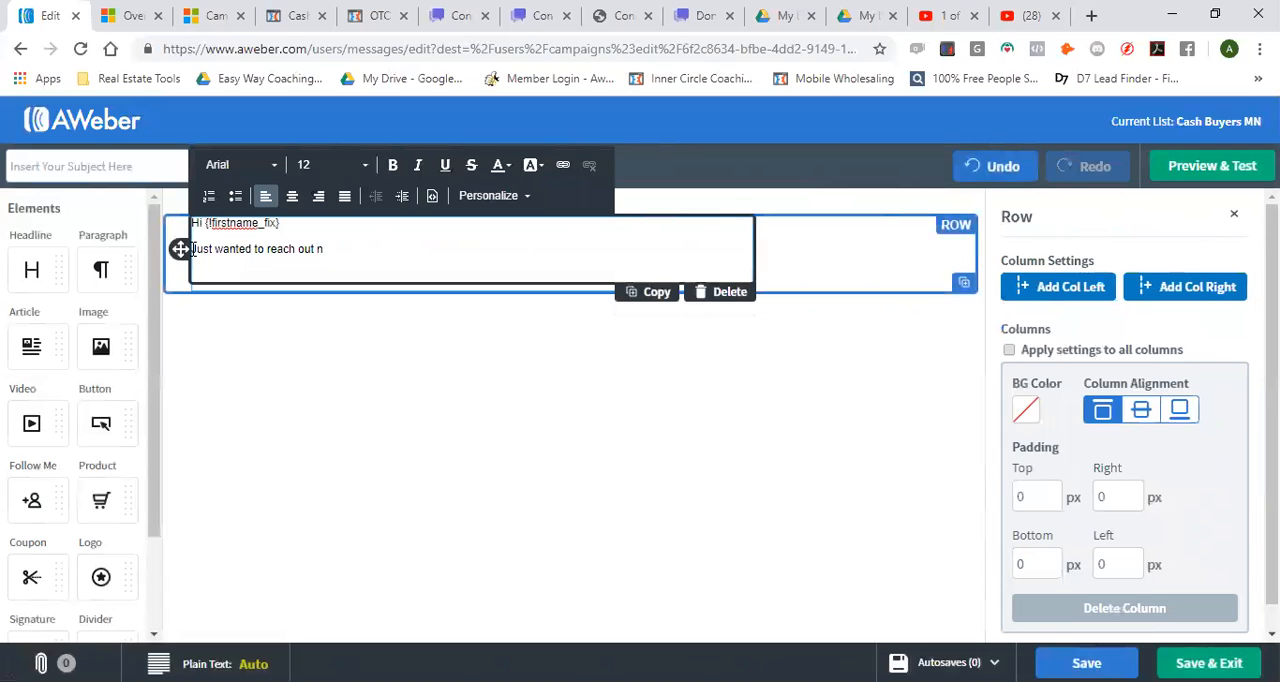
pyautogui.press('BackSpace')
# Complete the opening sentence with "get some more details on what you are looking for."
pyautogui.write('get some de')
pyautogui.write('tail')
pyautogui.press('BackSpace')
pyautogui.press('BackSpace')
pyautogui.press('BackSpace')
pyautogui.press('BackSpace')
pyautogui.press('BackSpace')
pyautogui.press('BackSpace')
pyautogui.write('more details on what y')
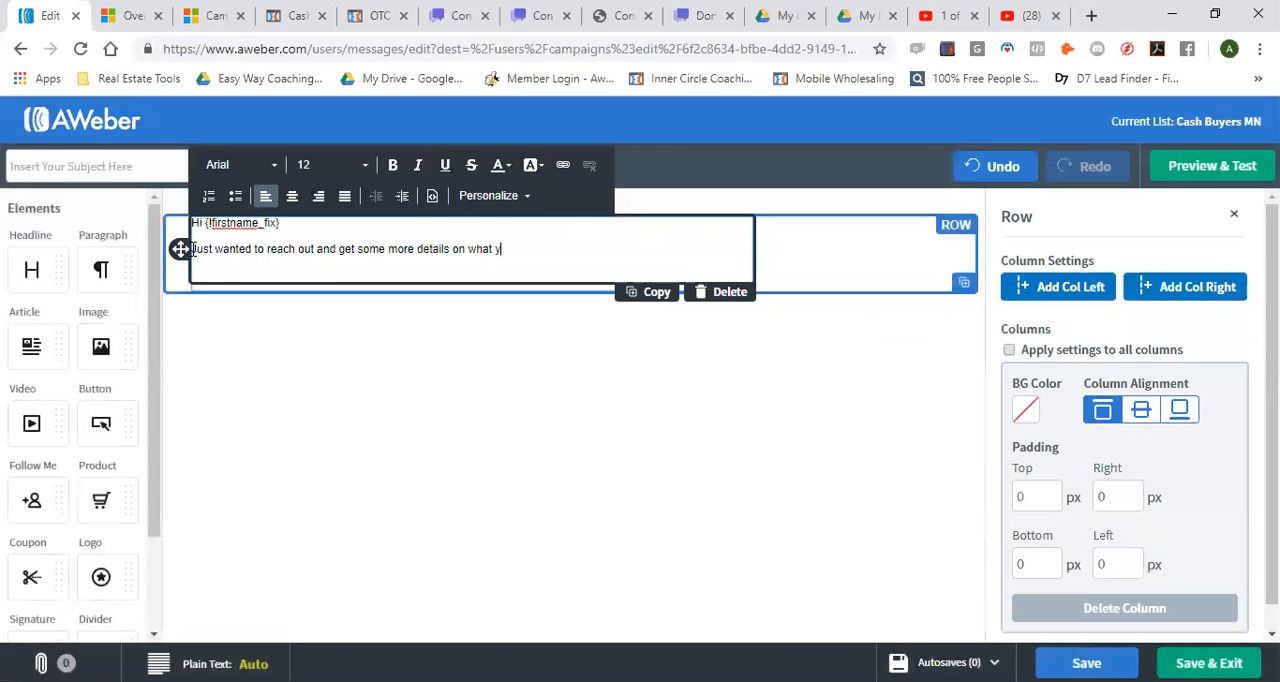
pyautogui.write('ou are looking for.  What ')
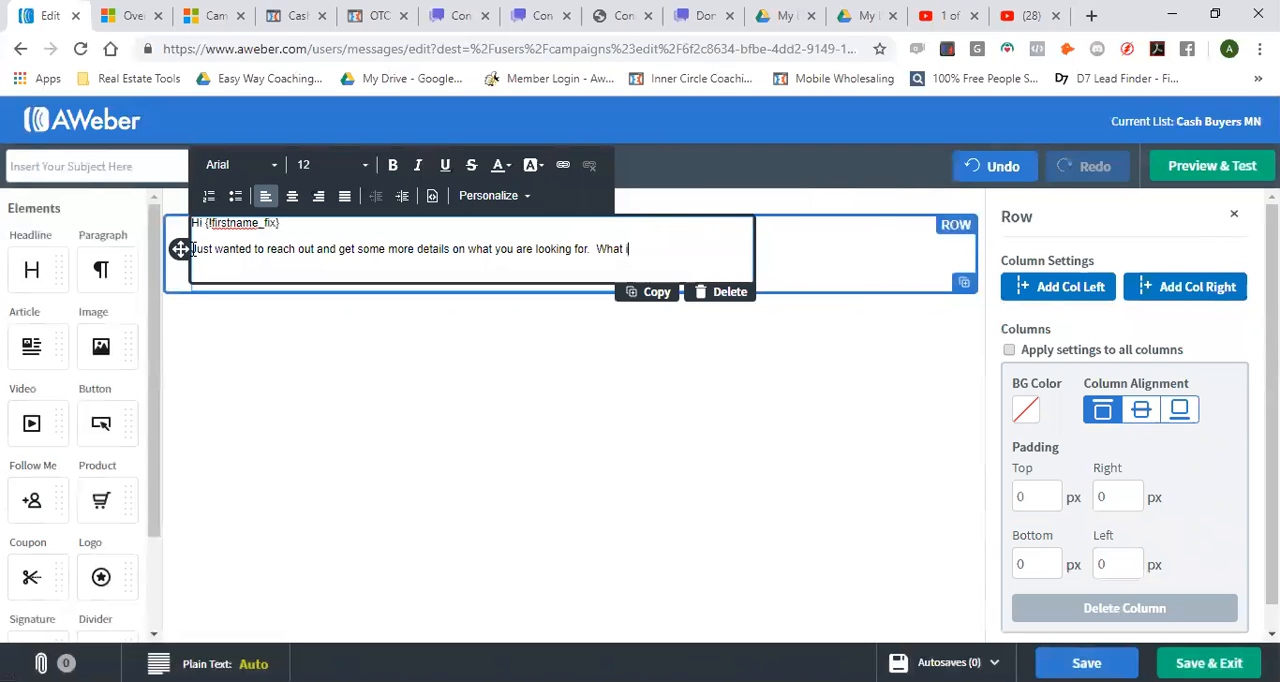
pyautogui.write('is your budget, what area of the city are you looking in')
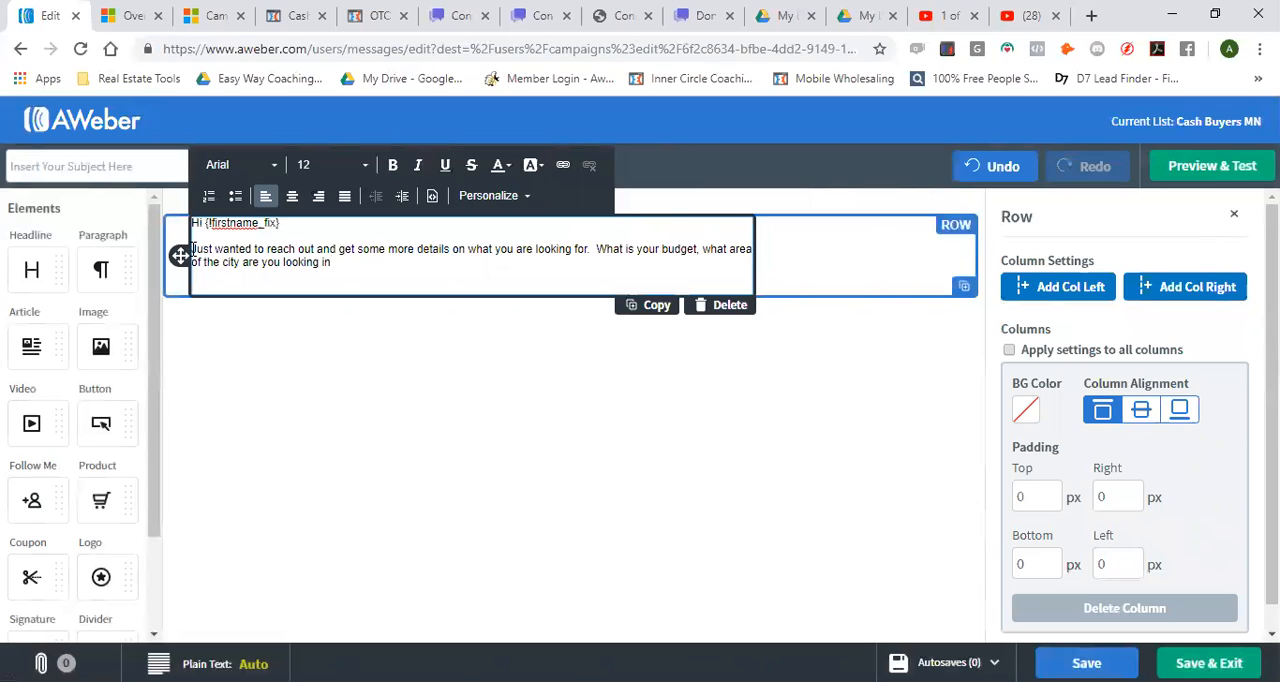
pyautogui.write('?  are there any special rewuitr')
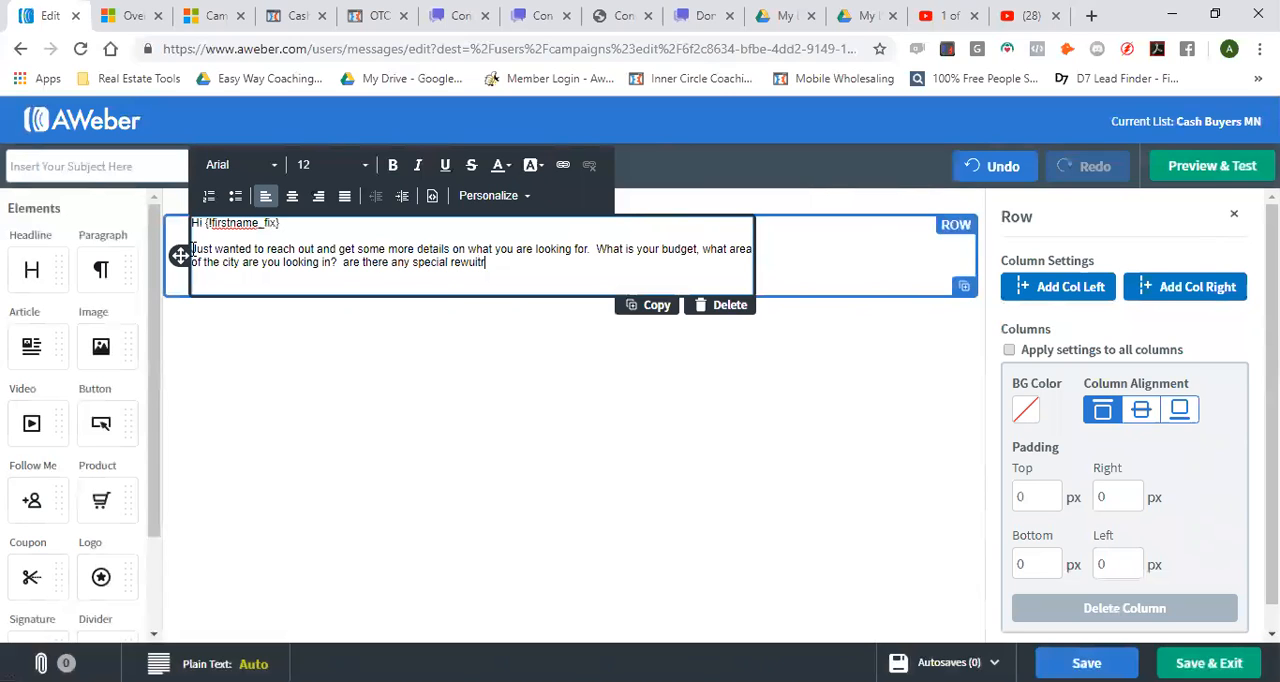
# Add the question "are there any special requirements you need in a project?", correcting the spelling of "requirements"
pyautogui.press('BackSpace')
pyautogui.press('BackSpace')
pyautogui.press('BackSpace')
pyautogui.press('BackSpace')
pyautogui.press('BackSpace')
pyautogui.write('quirements you need in a')
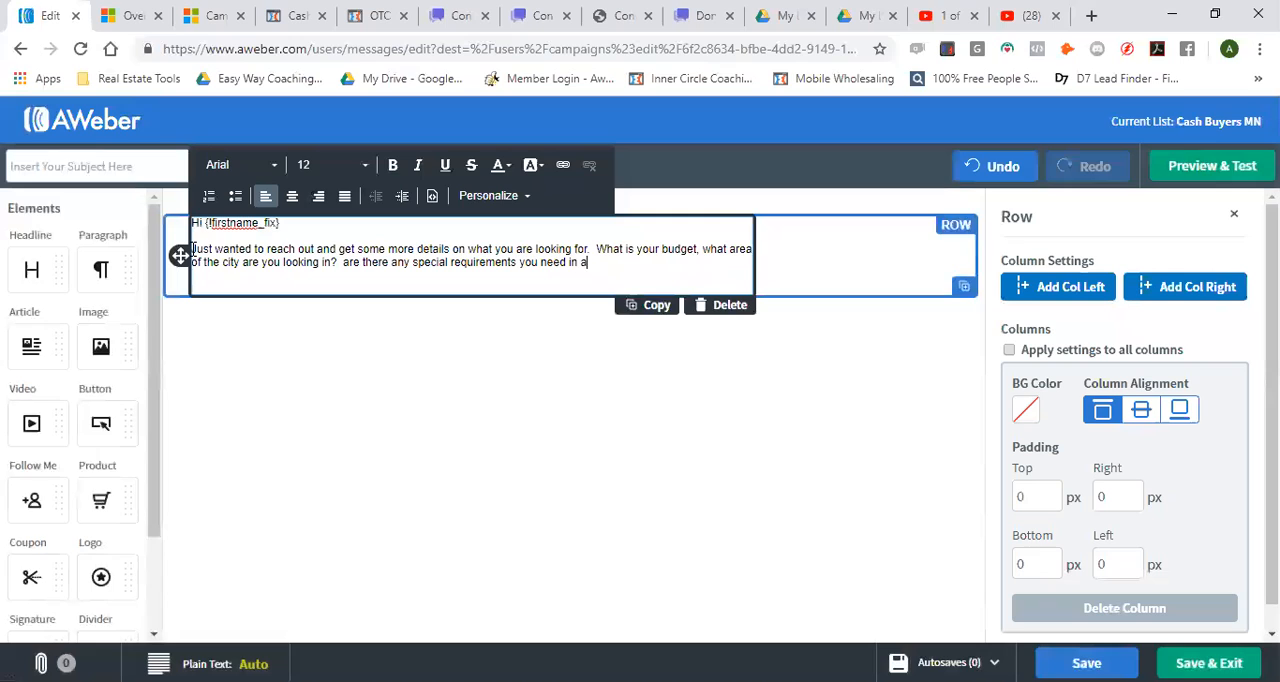
pyautogui.write(' project?  Please let us know w')
# Finish the message body with "Please let us know and we can will make sure to send look for something that suits your needs."
pyautogui.press('BackSpace')
pyautogui.write('and we can')
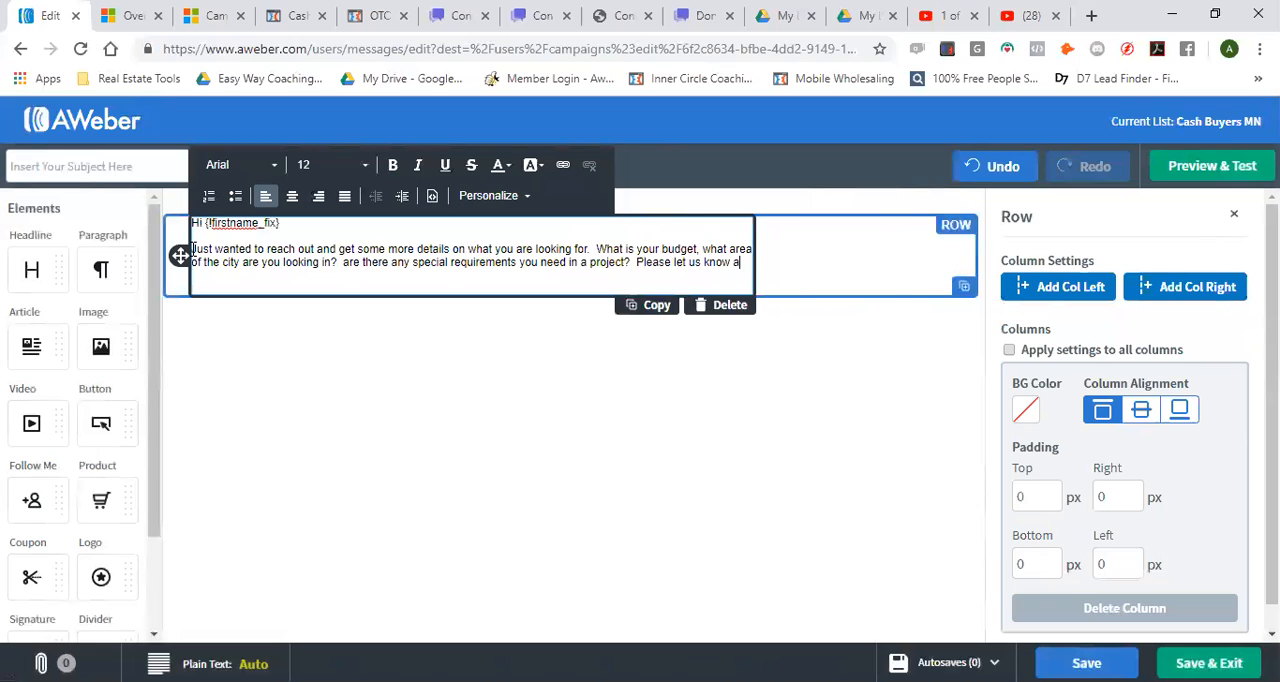
pyautogui.write(' will ')
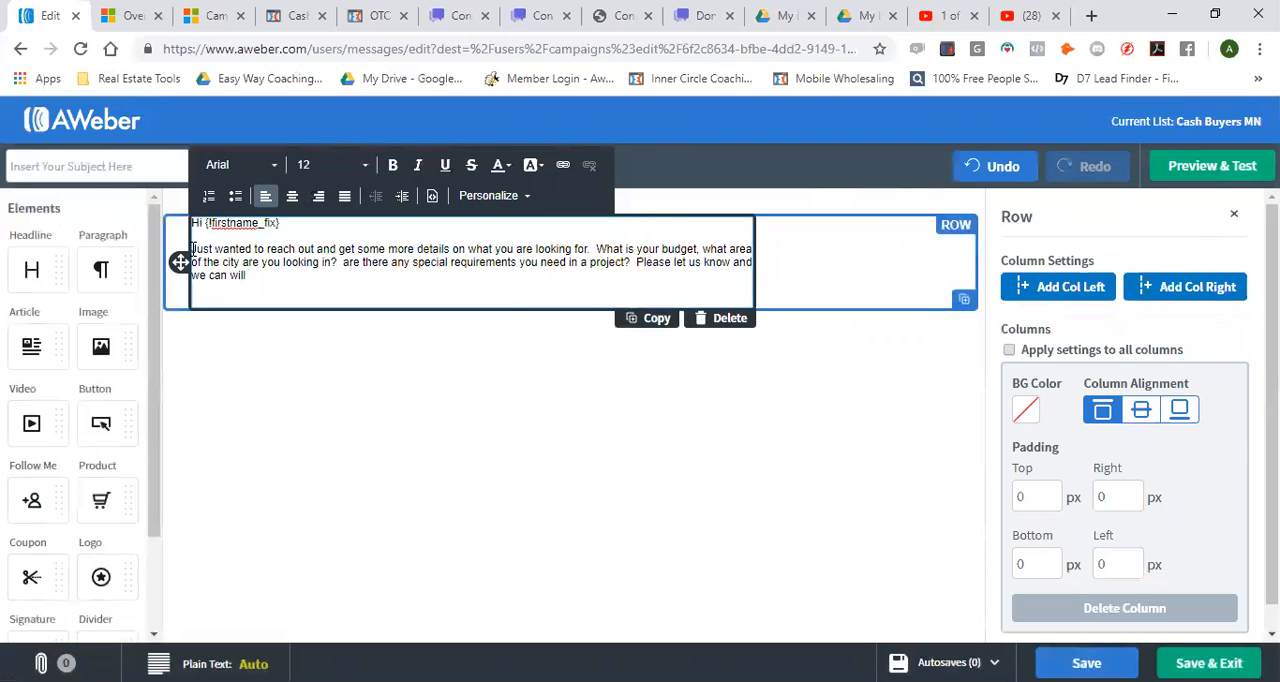
pyautogui.write('make sure to send look for some')
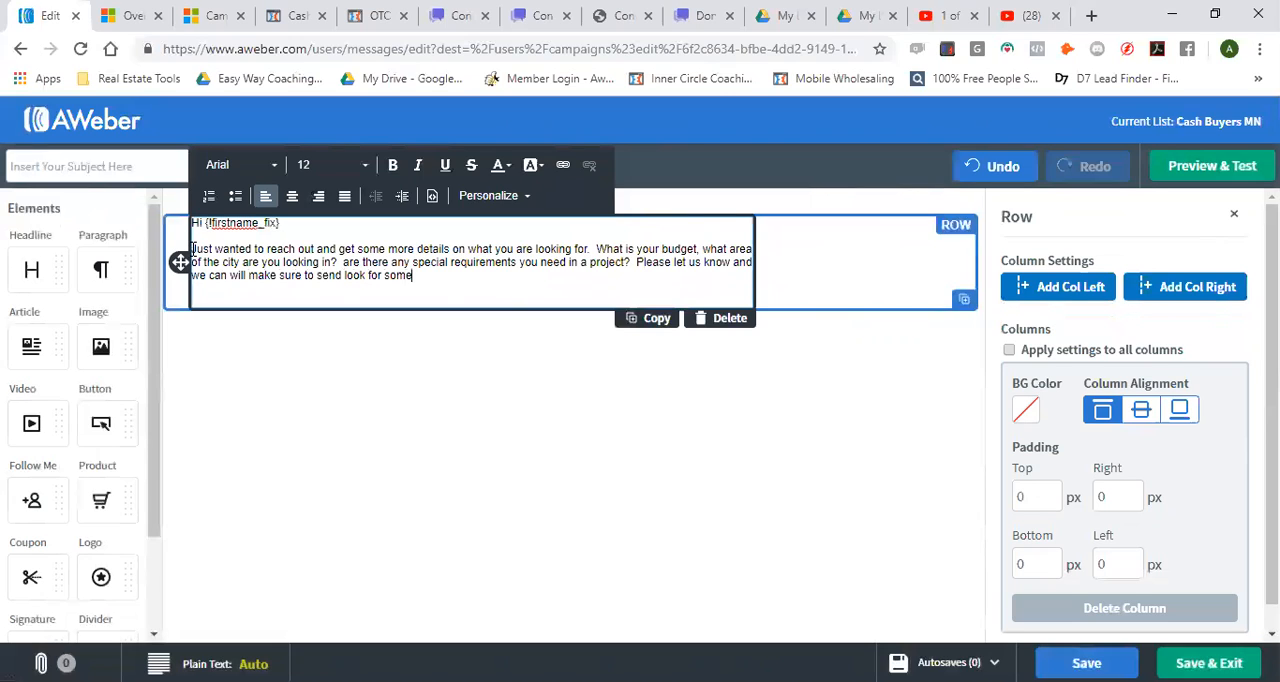
pyautogui.write('thing that suits your needs.')
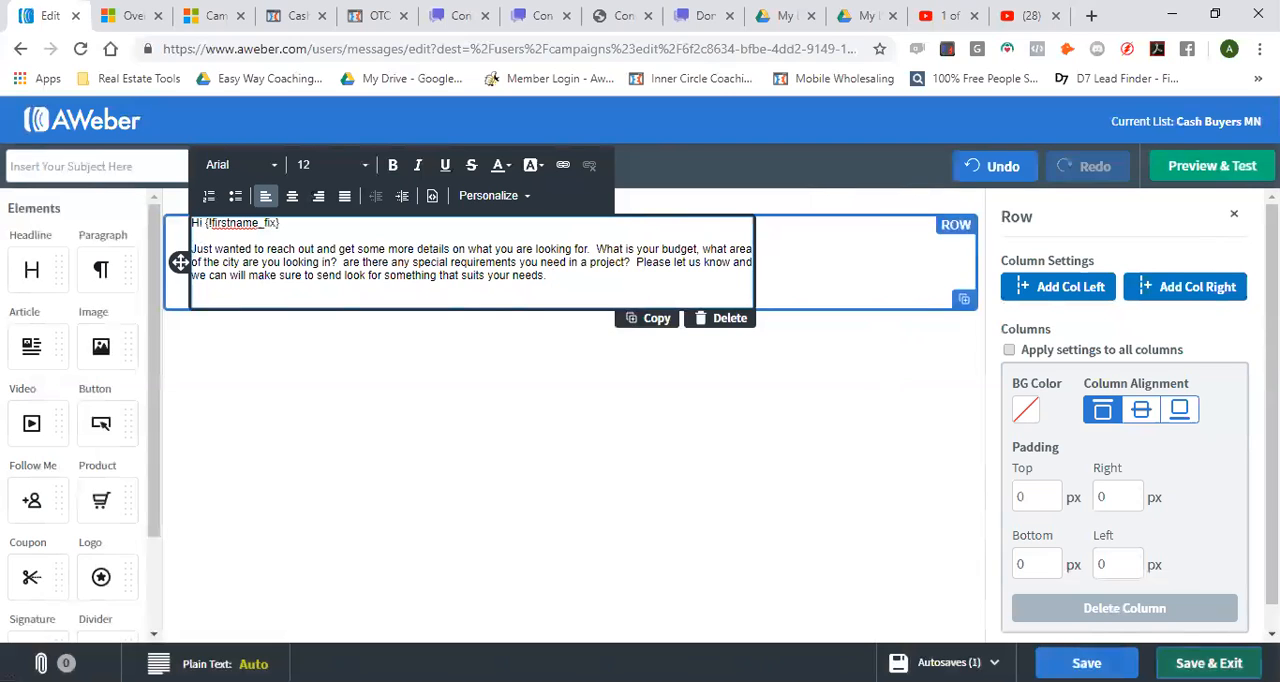
# Set the message subject to "What are you looking for?", then save the message and return to the campaign
pyautogui.click(86, 166)
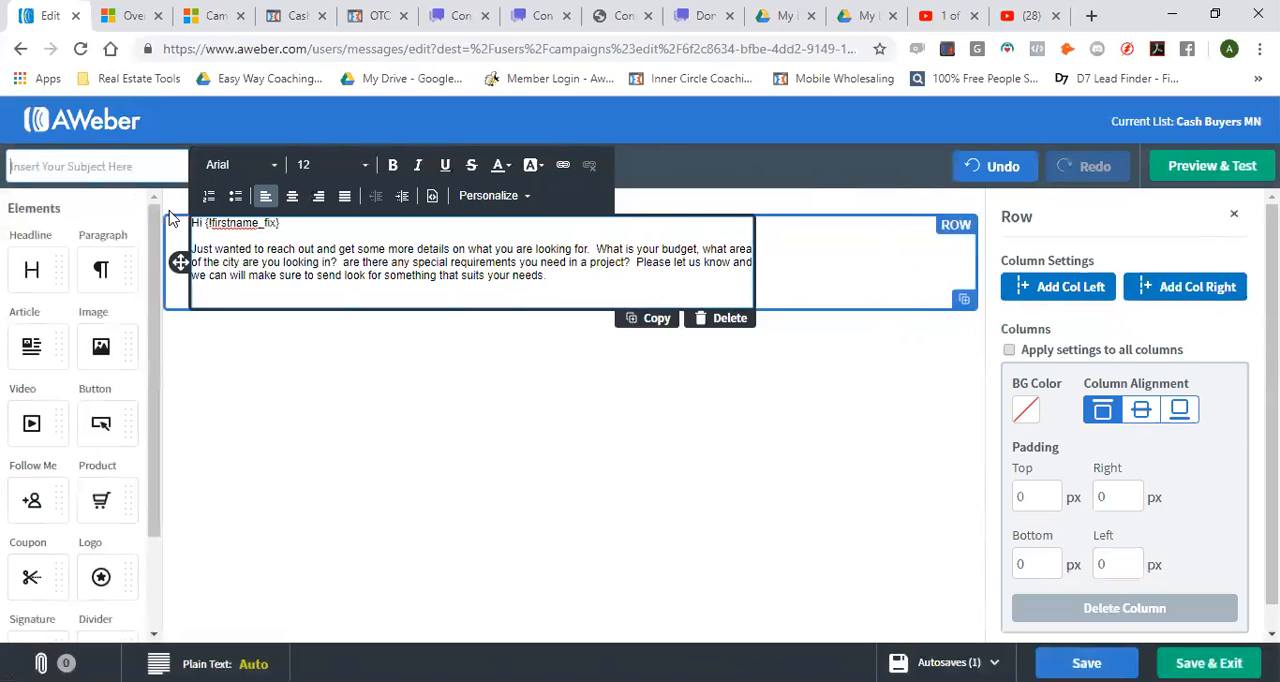
pyautogui.write('What are you looking ')
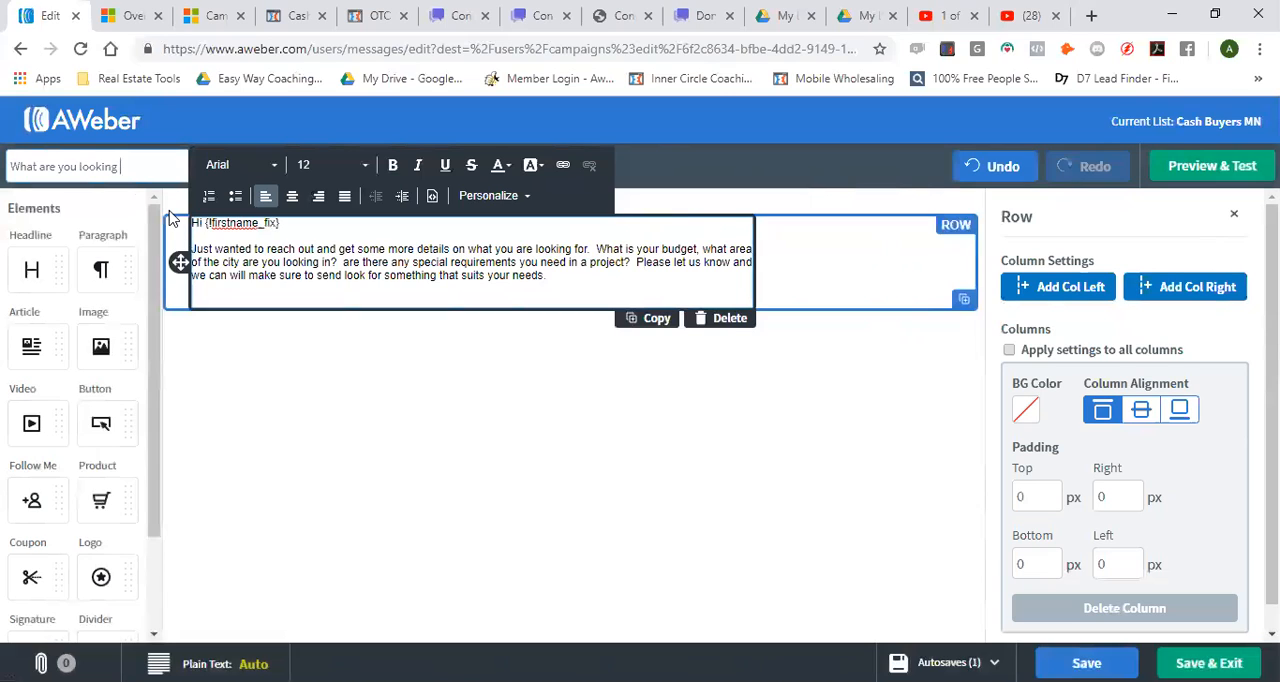
pyautogui.write('for?')
pyautogui.click(1209, 663)
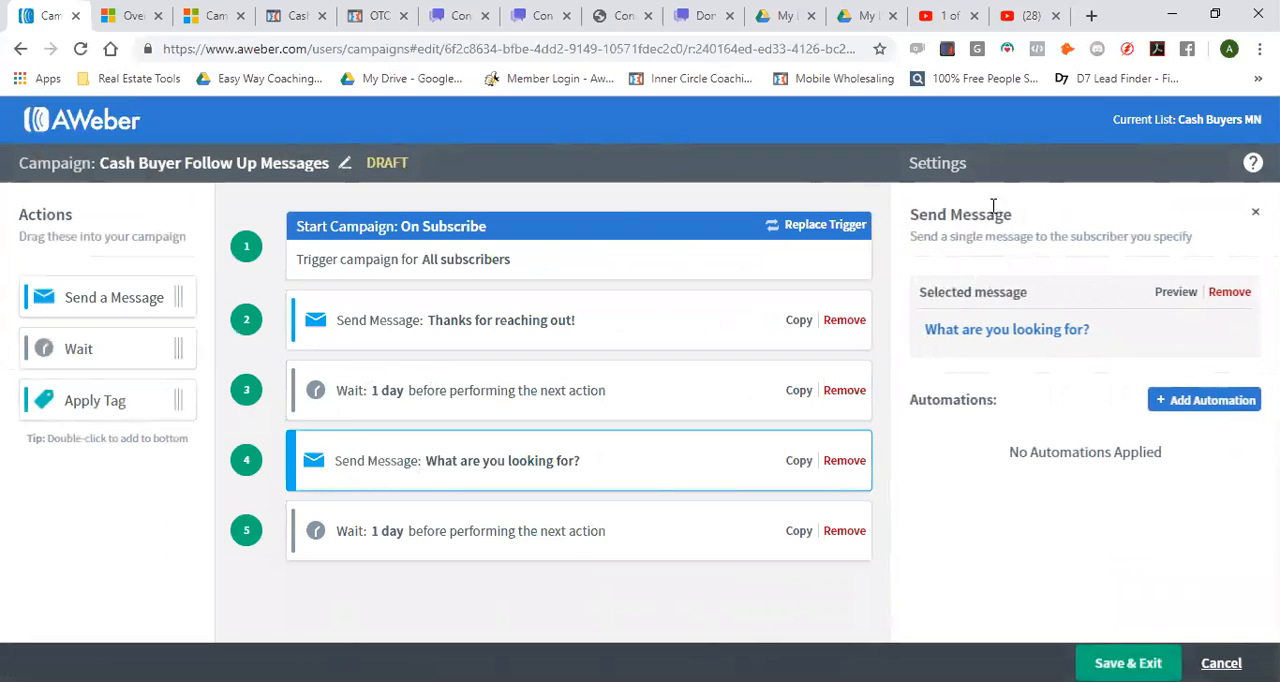
# Save and exit the Cash Buyer Follow Up Messages campaign and change its status from draft to active
pyautogui.click(1128, 663)
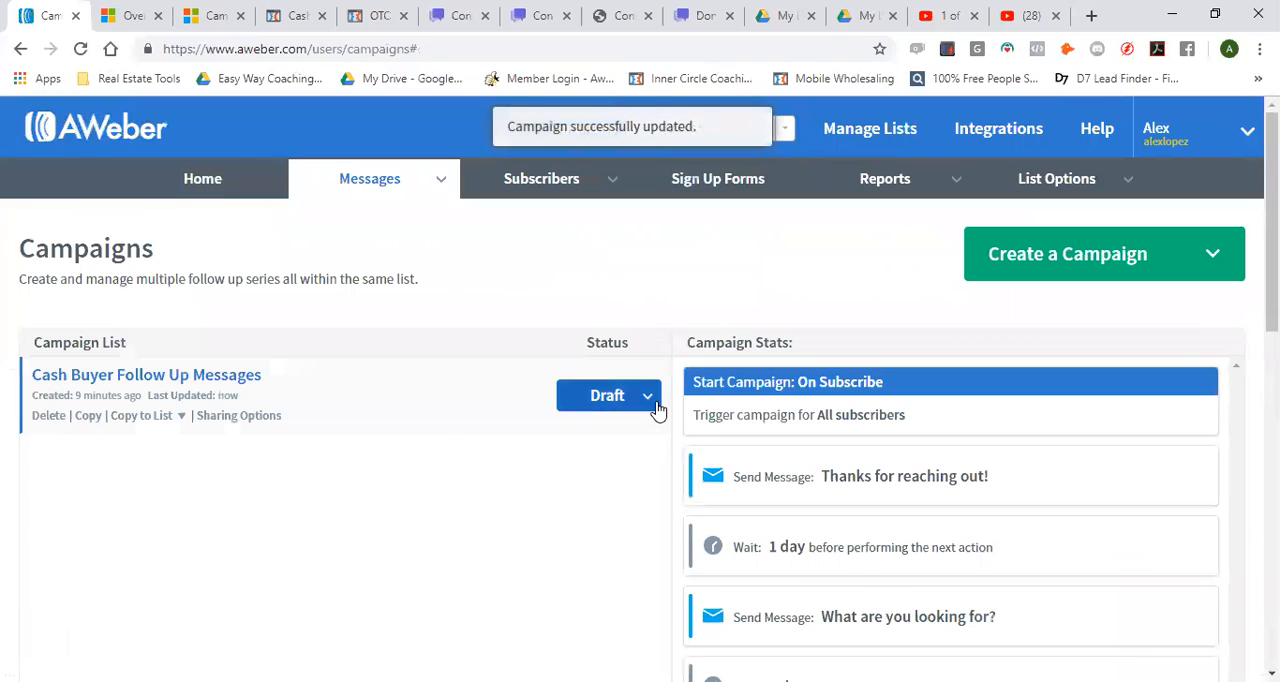
pyautogui.click(652, 400)
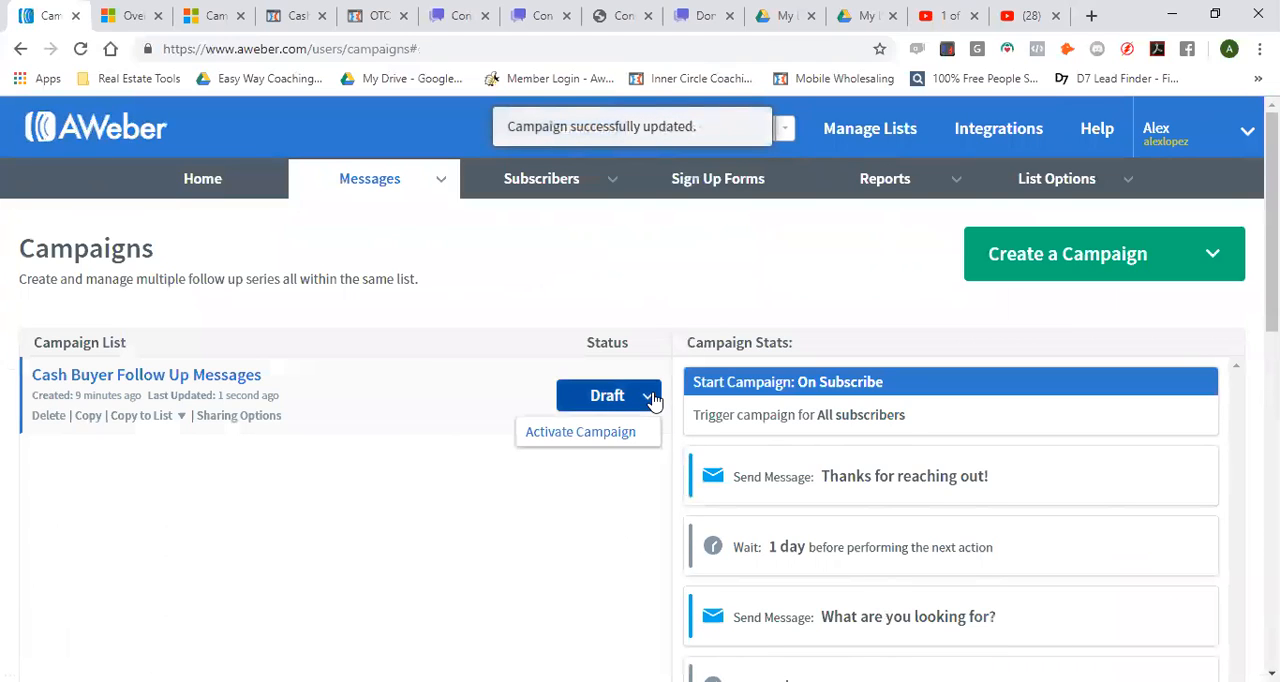
pyautogui.click(610, 440)
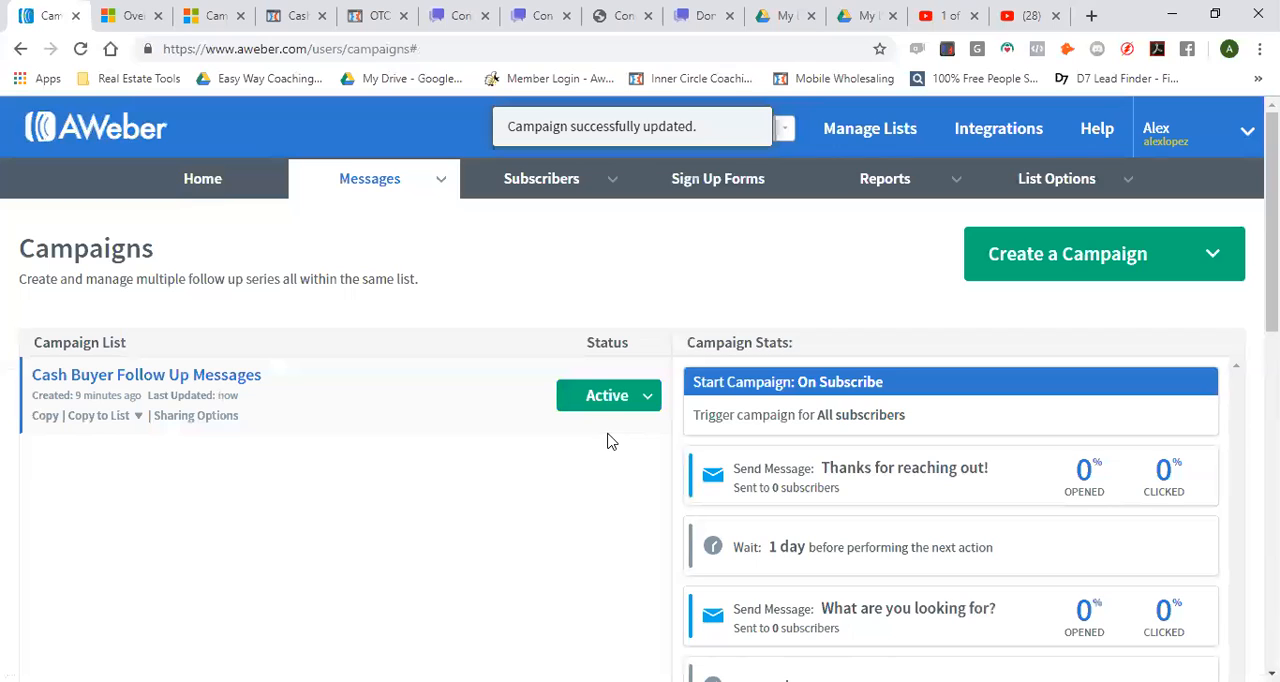